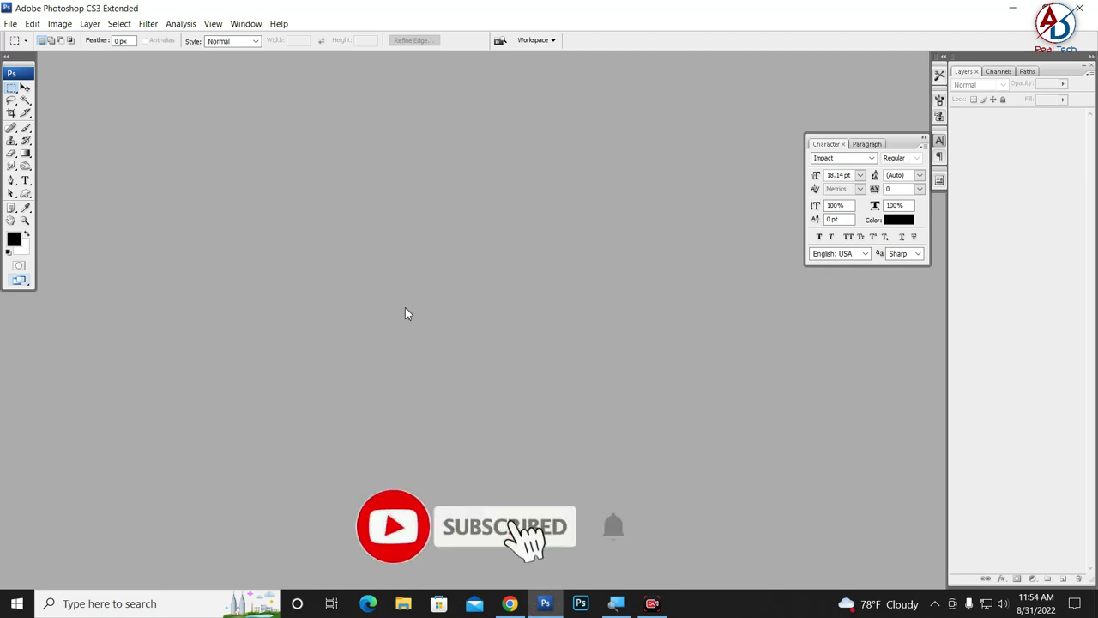
Step: Start a new document measured in inches with a width of 24
key(ctrl+n)
key(Escape)
click(12, 24)
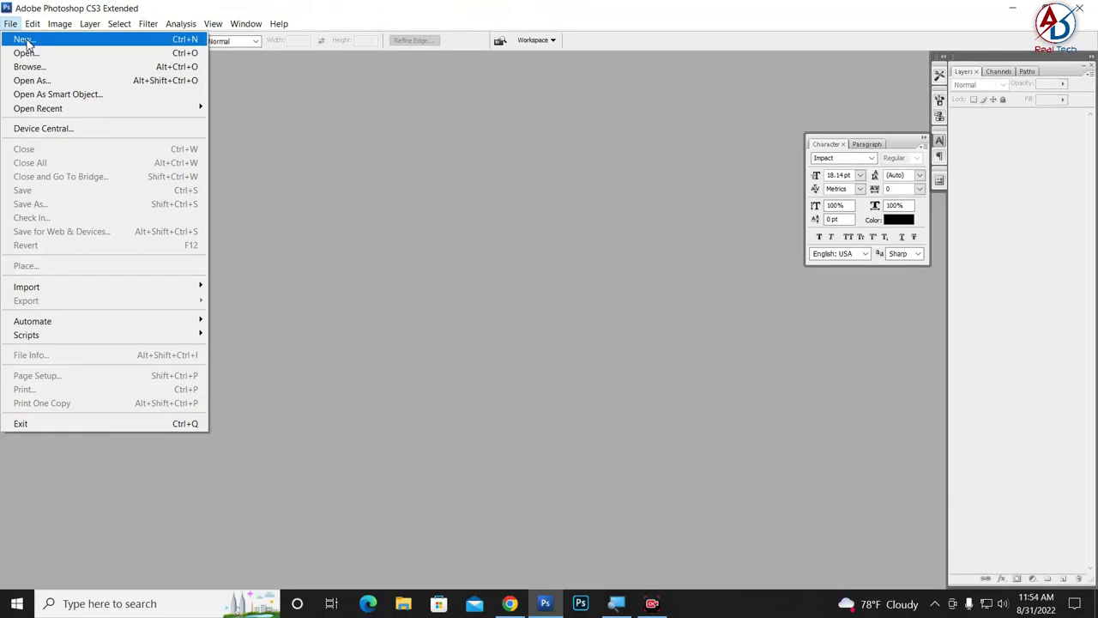
click(26, 40)
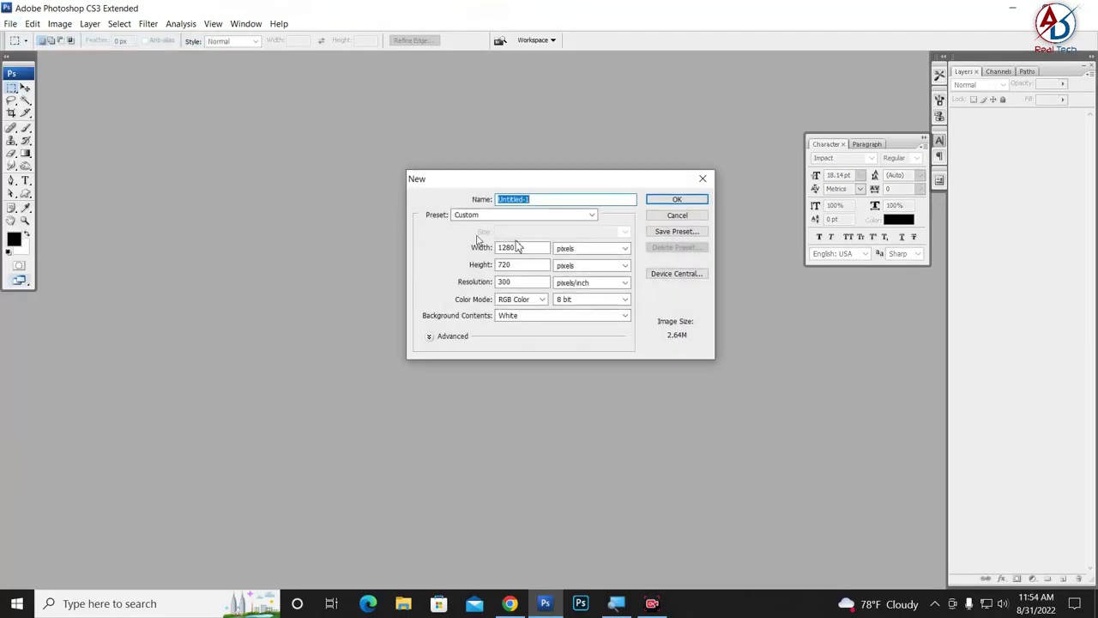
drag(530, 177, 511, 172)
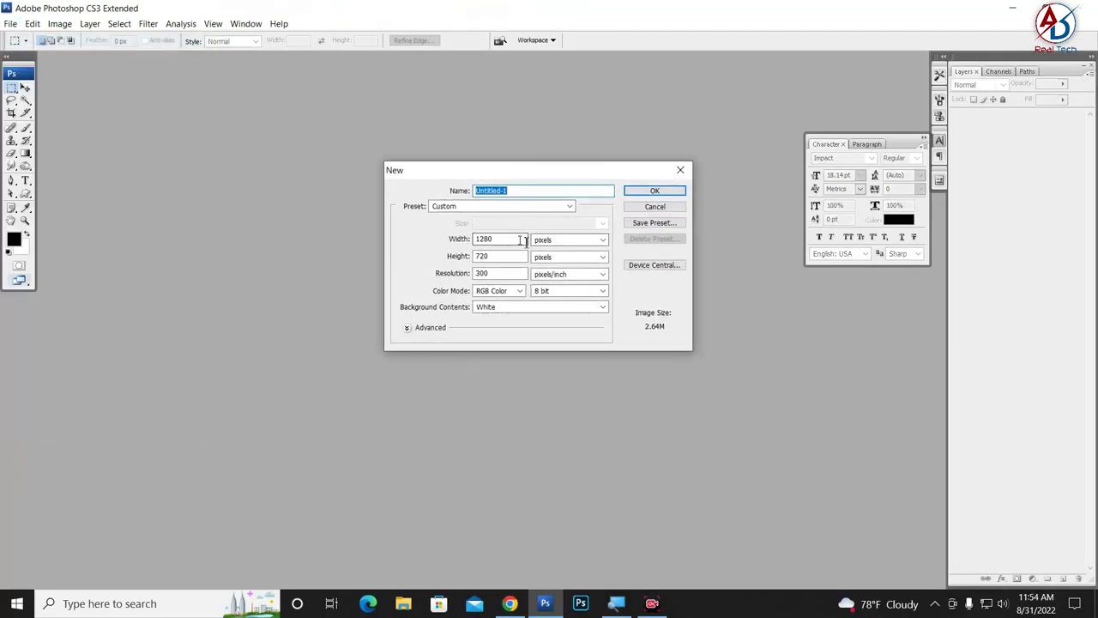
click(549, 245)
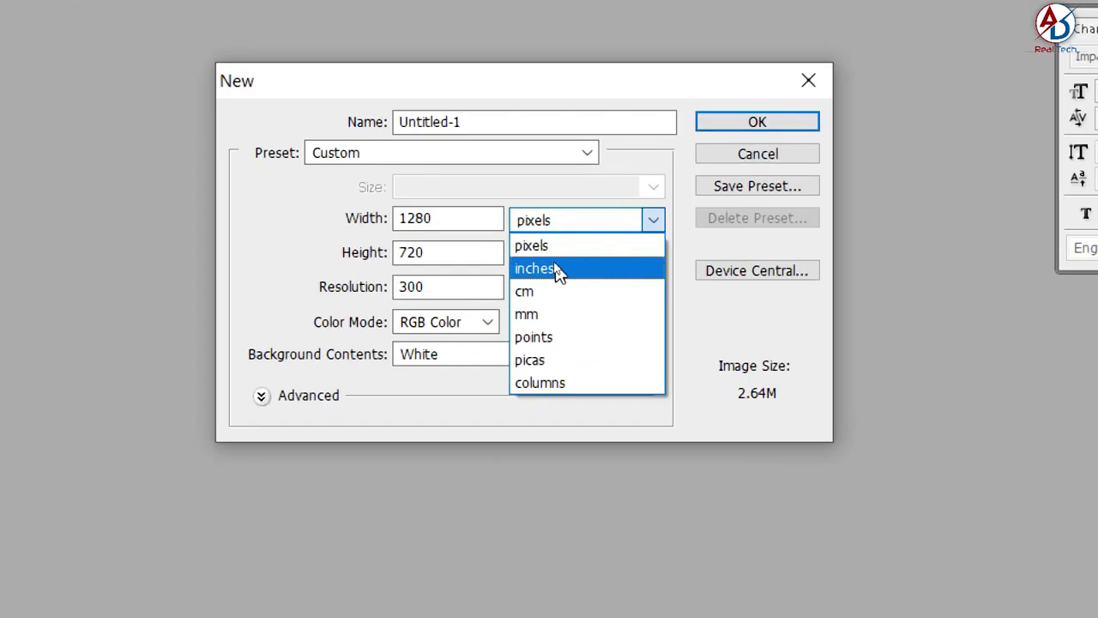
click(556, 266)
double_click(501, 238)
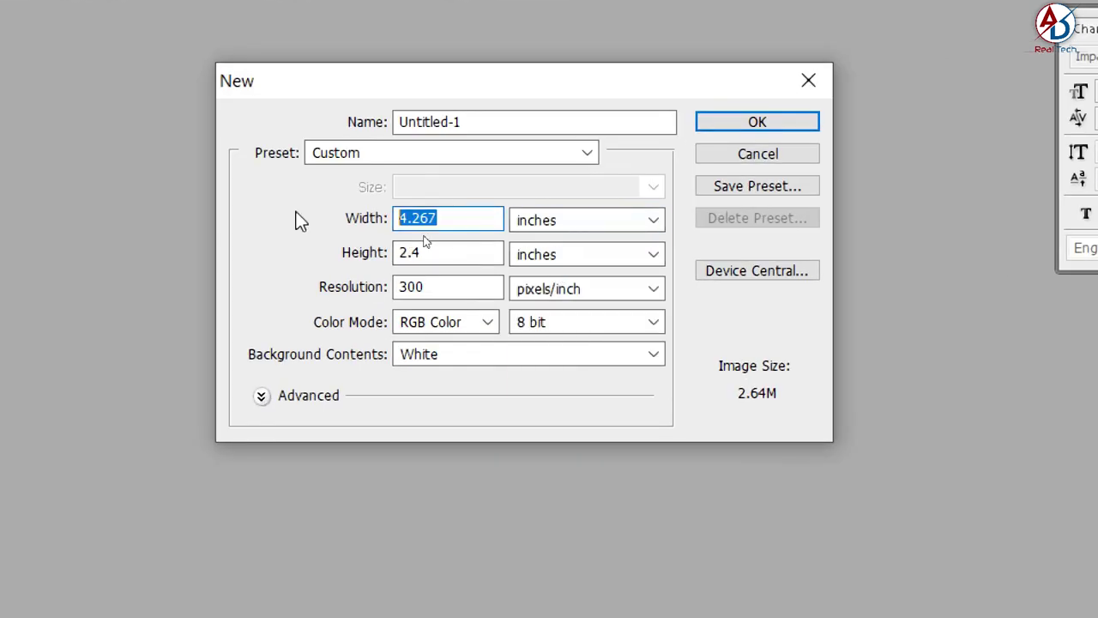
text(24)
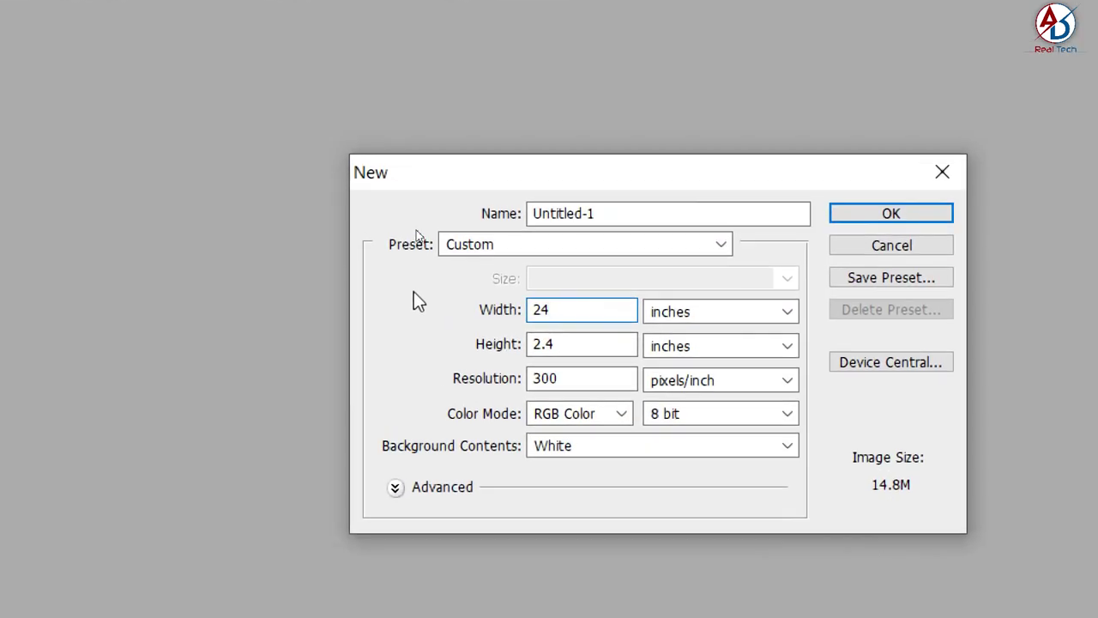
key(Tab)
Step: Make it 18 inches tall at 150 pixels/inch in Lab Color, and create it
key(Tab)
text(18)
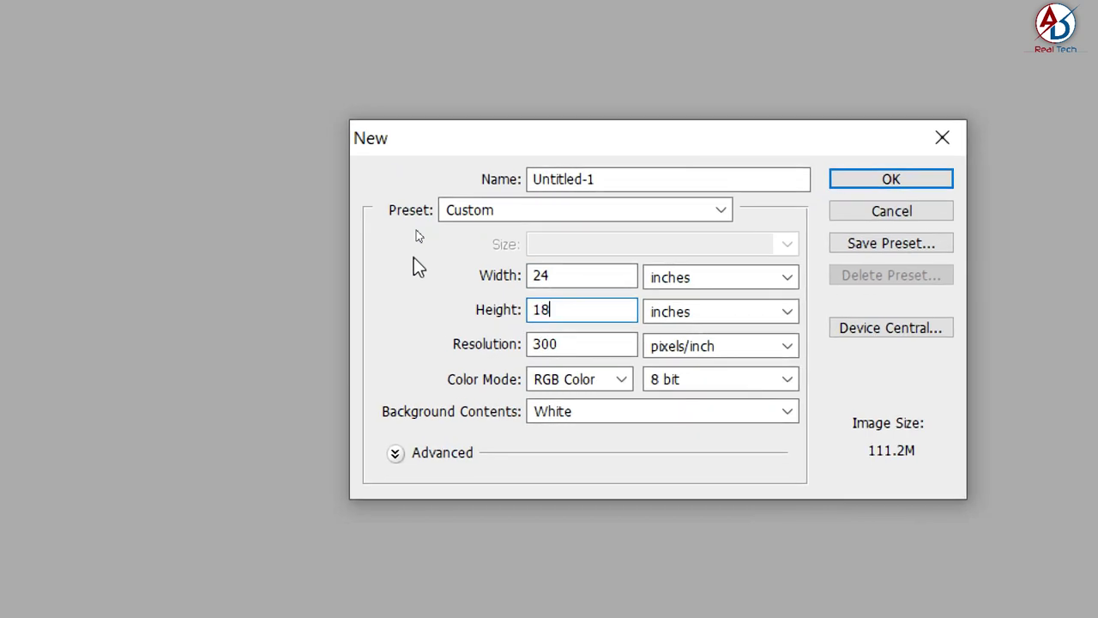
key(Tab)
key(Tab)
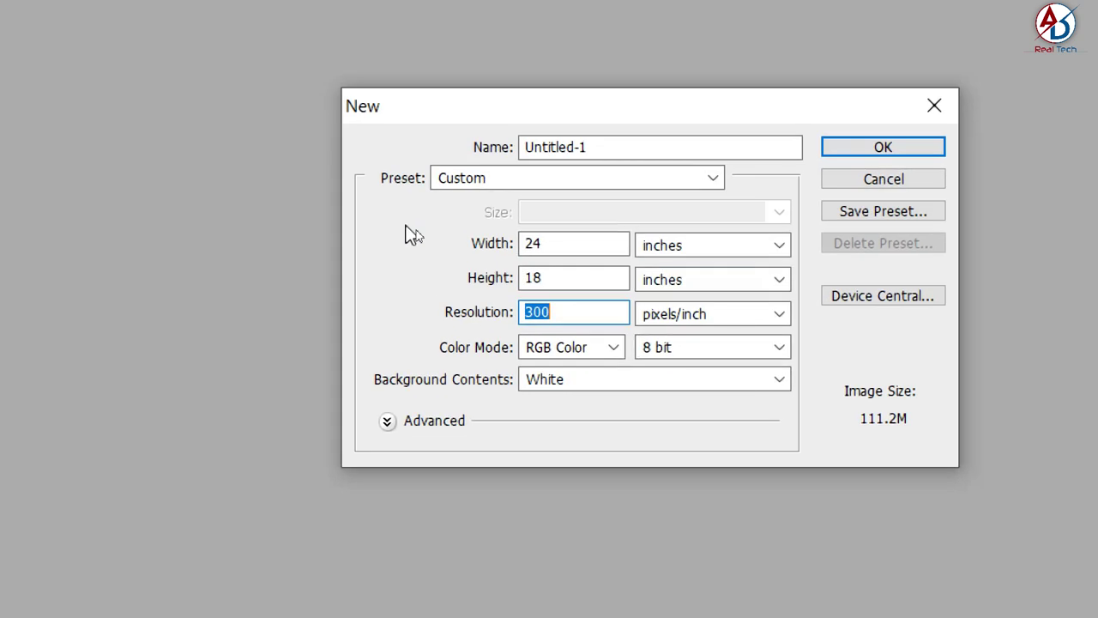
text(150)
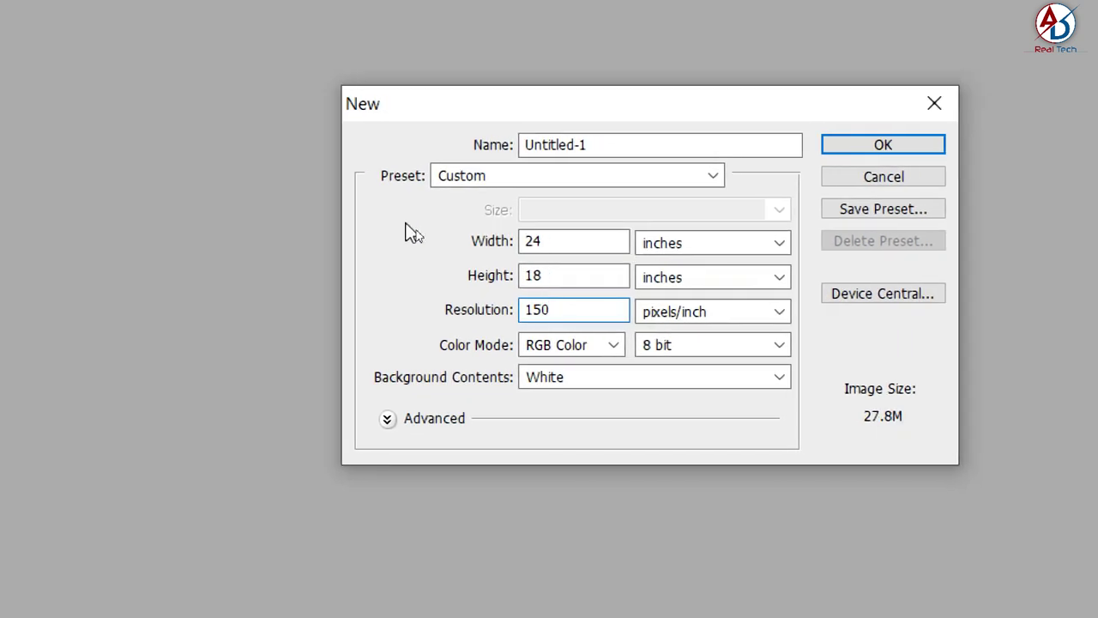
click(572, 350)
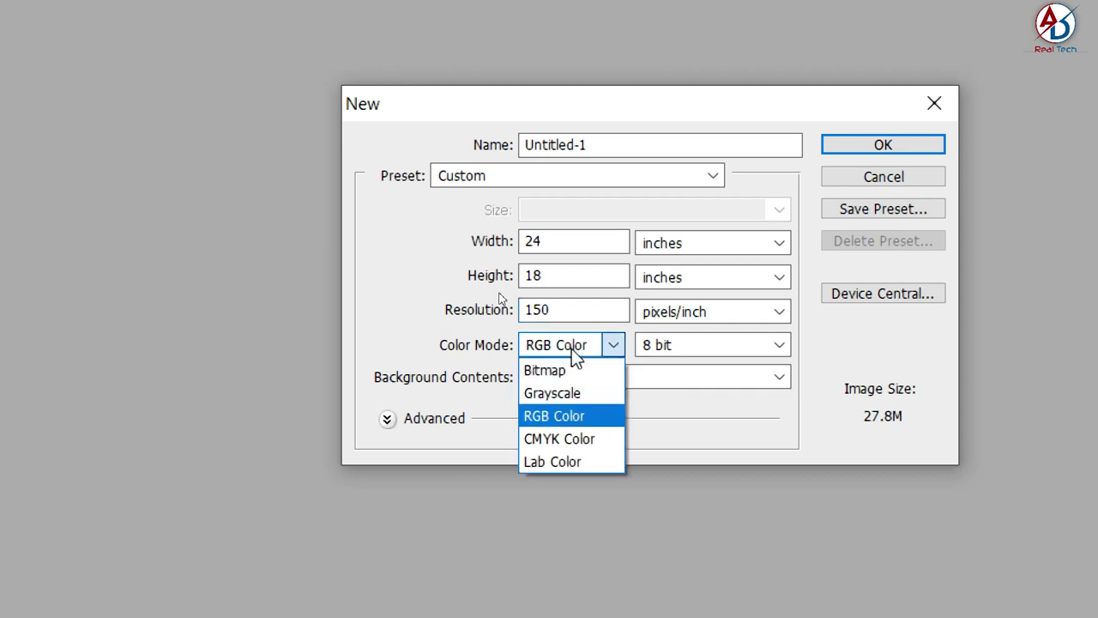
click(550, 463)
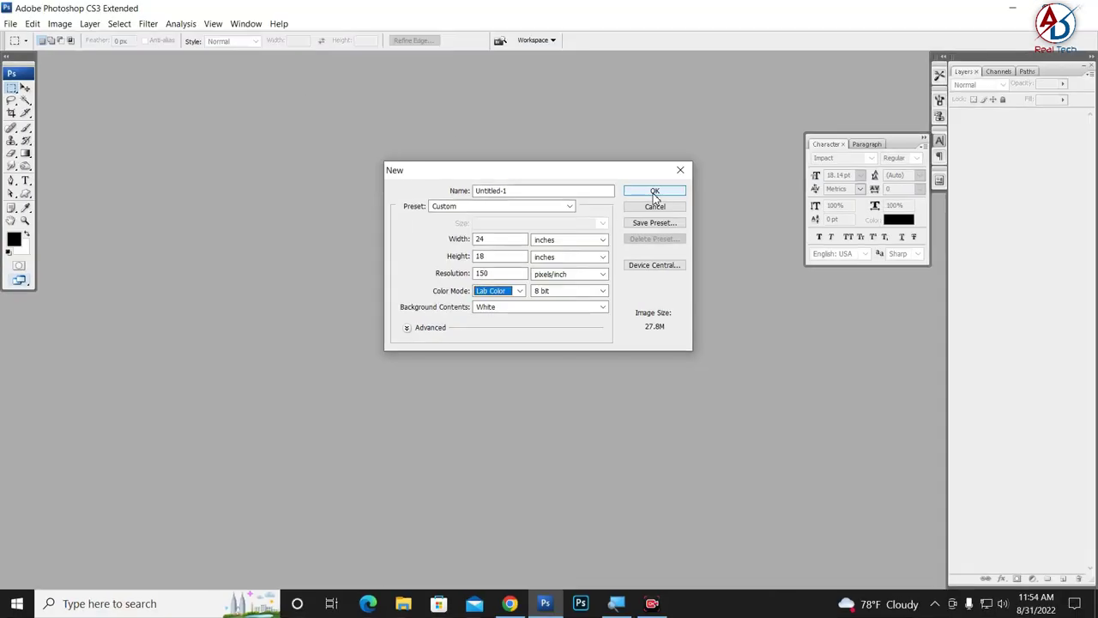
click(881, 152)
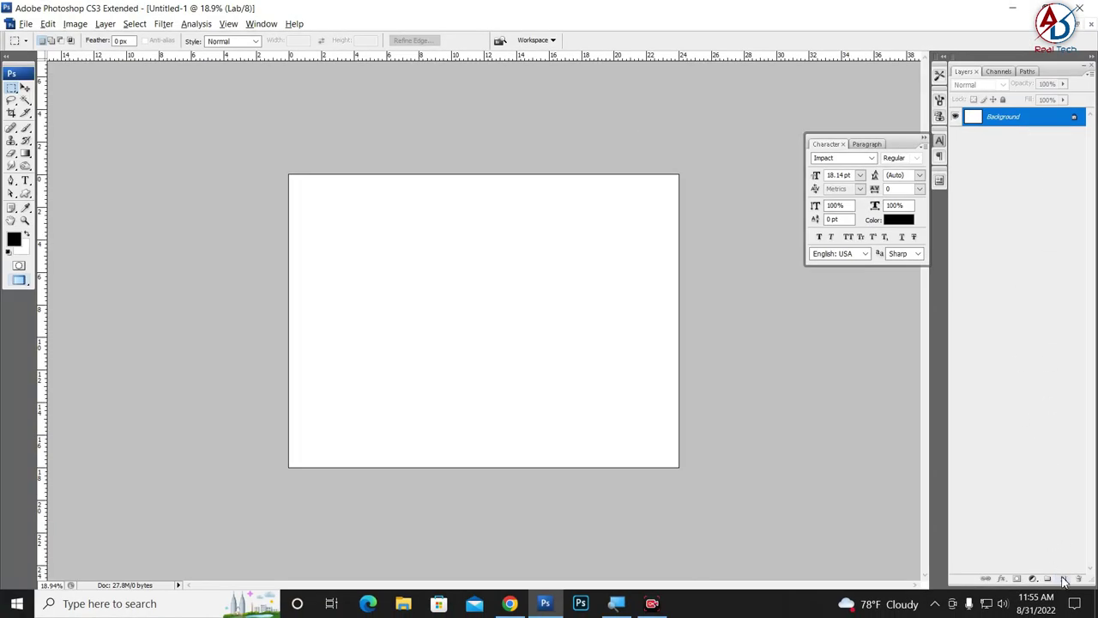
Step: Add Layer 1 above Background and draw a rectangular marquee just inside the canvas edges
click(1063, 579)
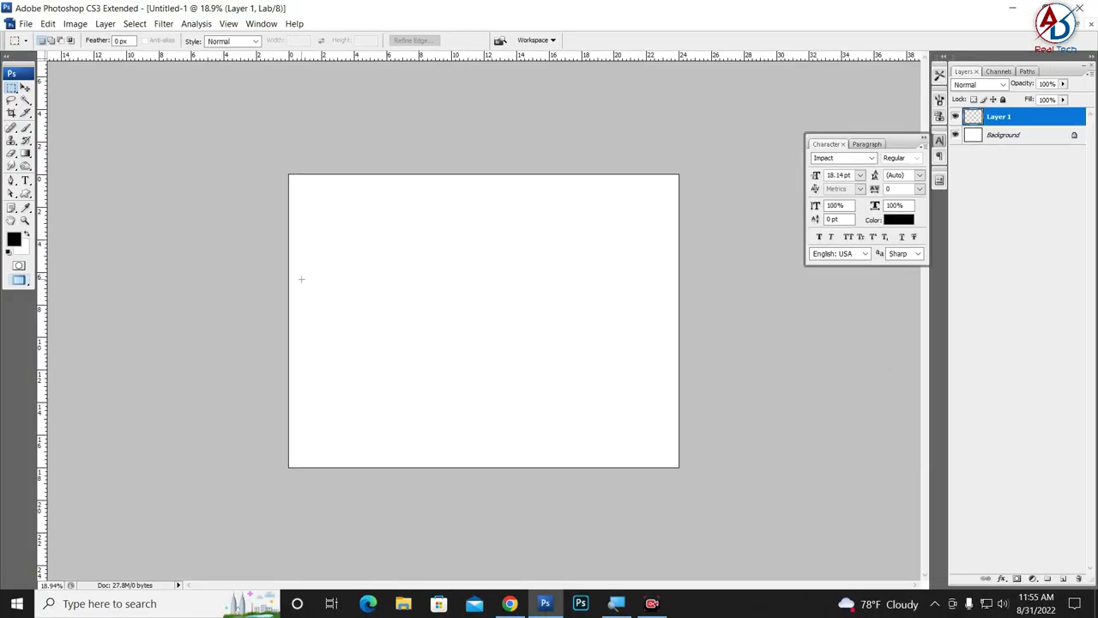
right_click(11, 88)
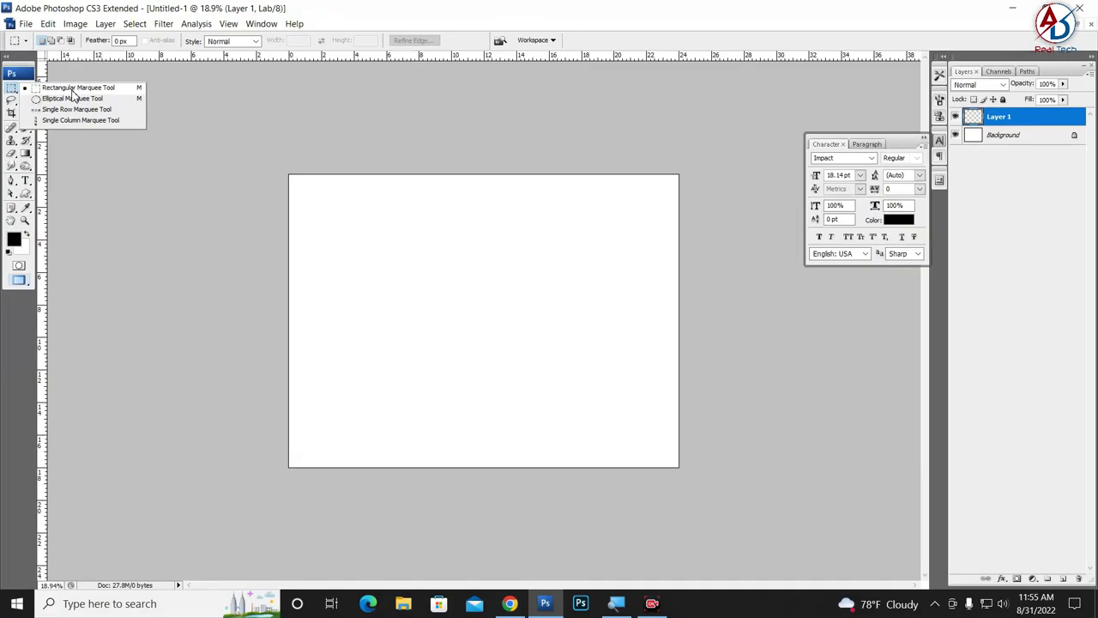
click(77, 88)
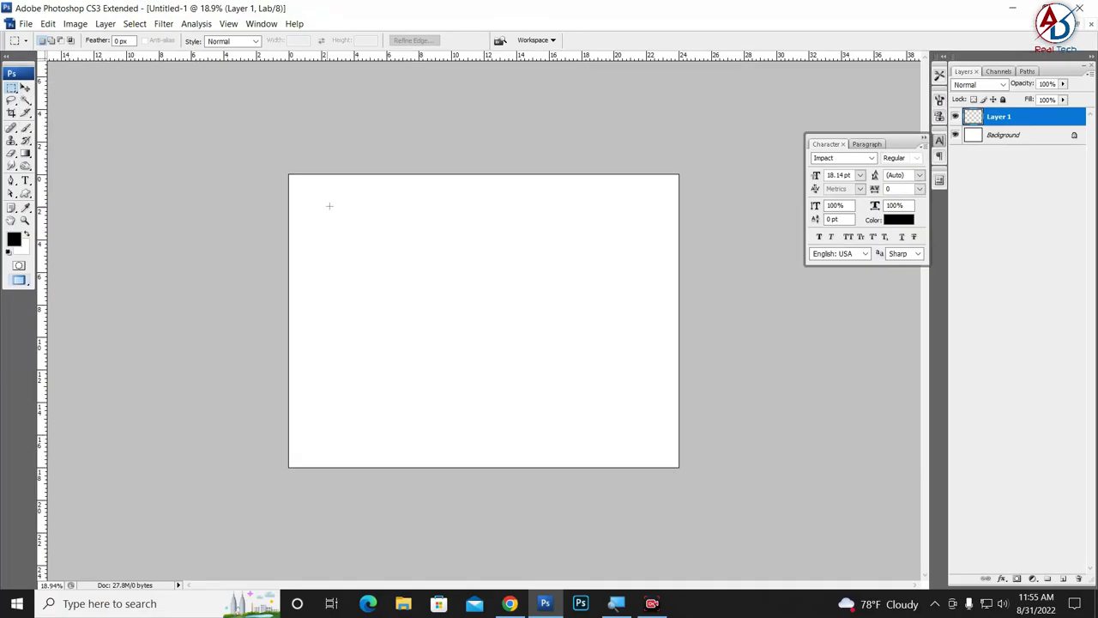
drag(585, 365, 666, 456)
drag(665, 456, 666, 456)
Step: Stroke the selection with a 50 px red line, then undo it as too thick
click(48, 24)
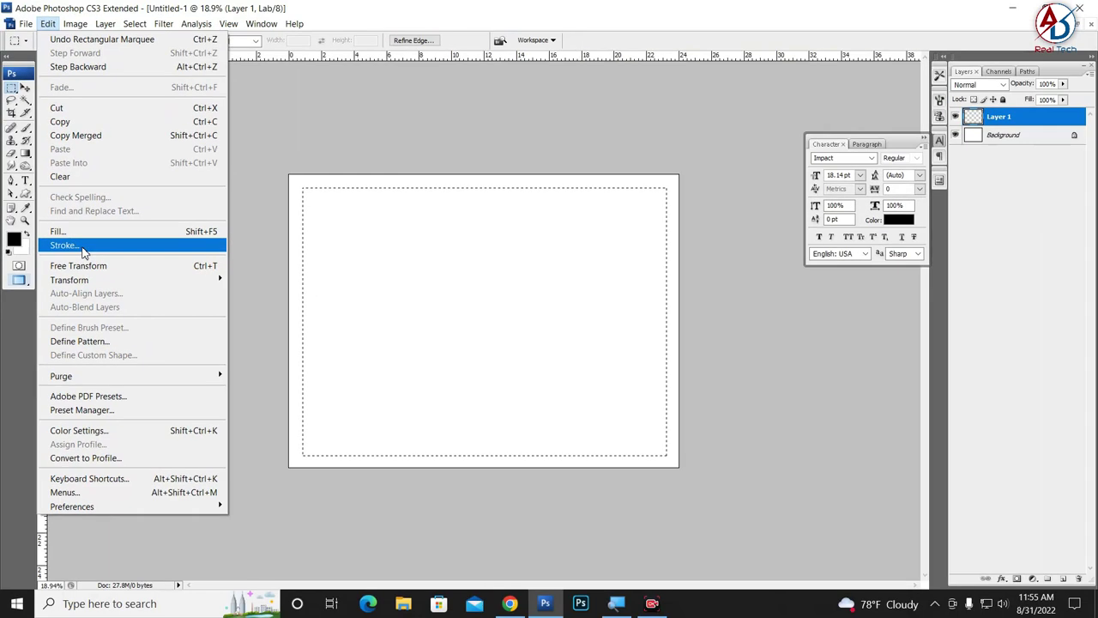
click(72, 247)
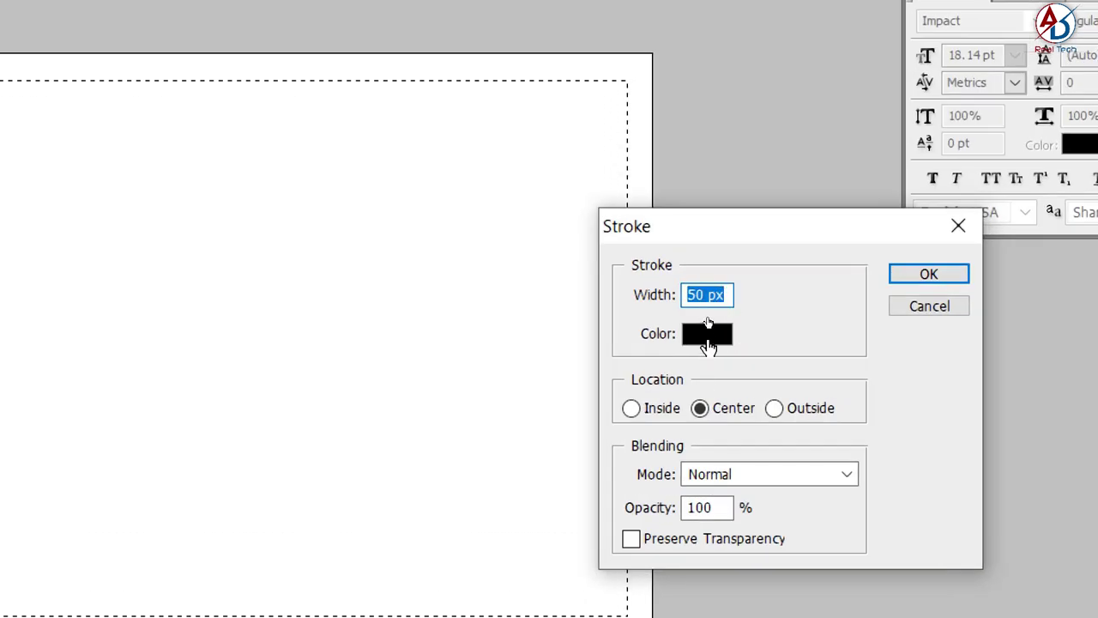
click(709, 341)
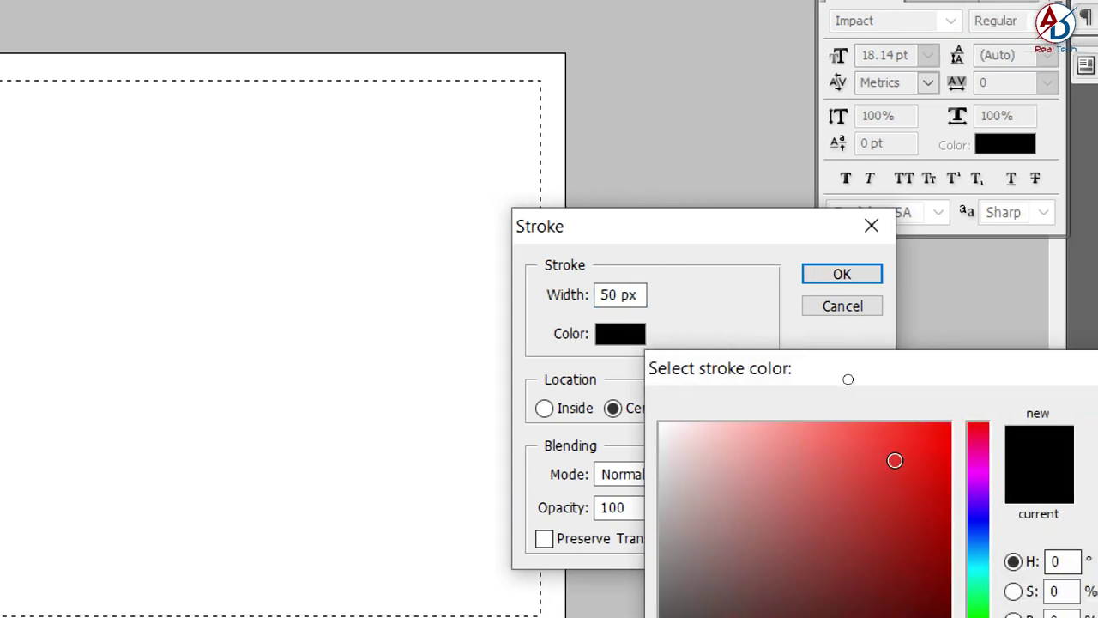
click(948, 491)
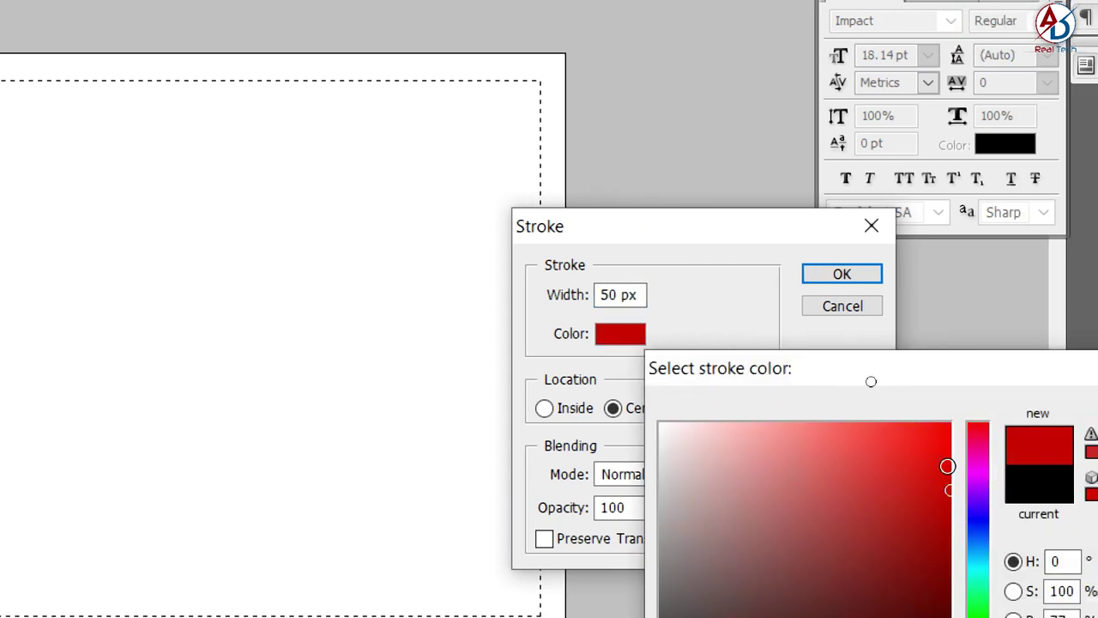
click(947, 466)
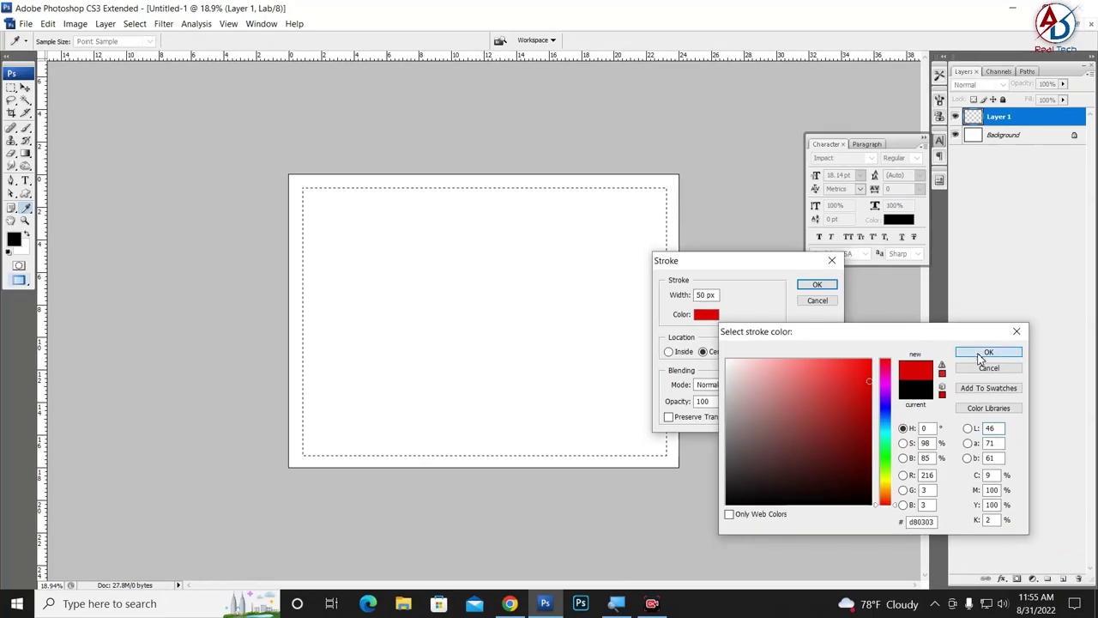
click(985, 355)
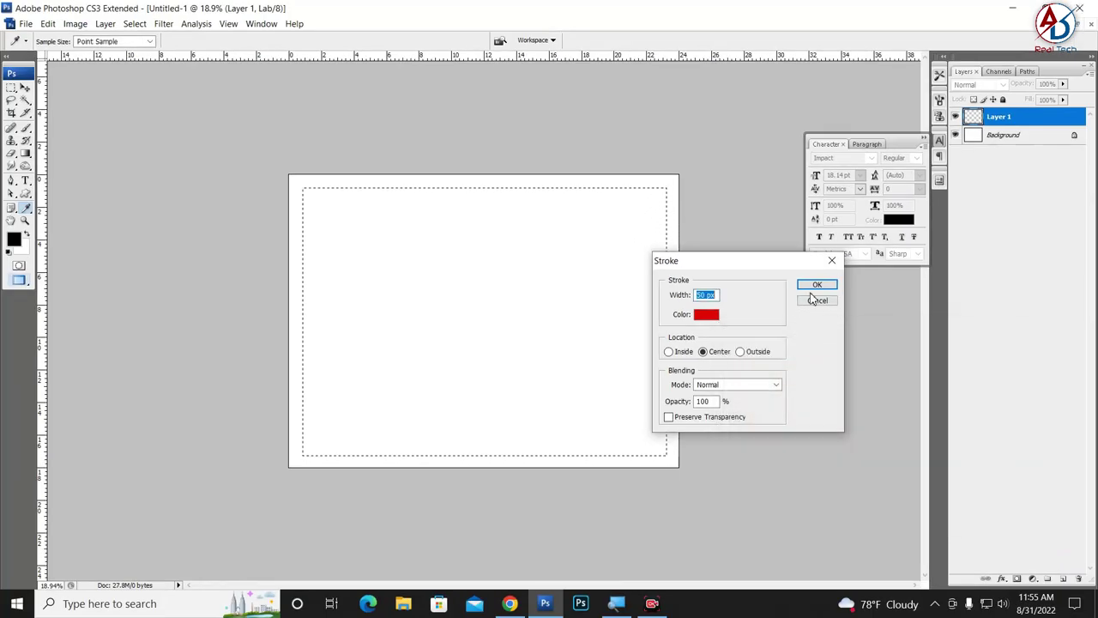
click(817, 284)
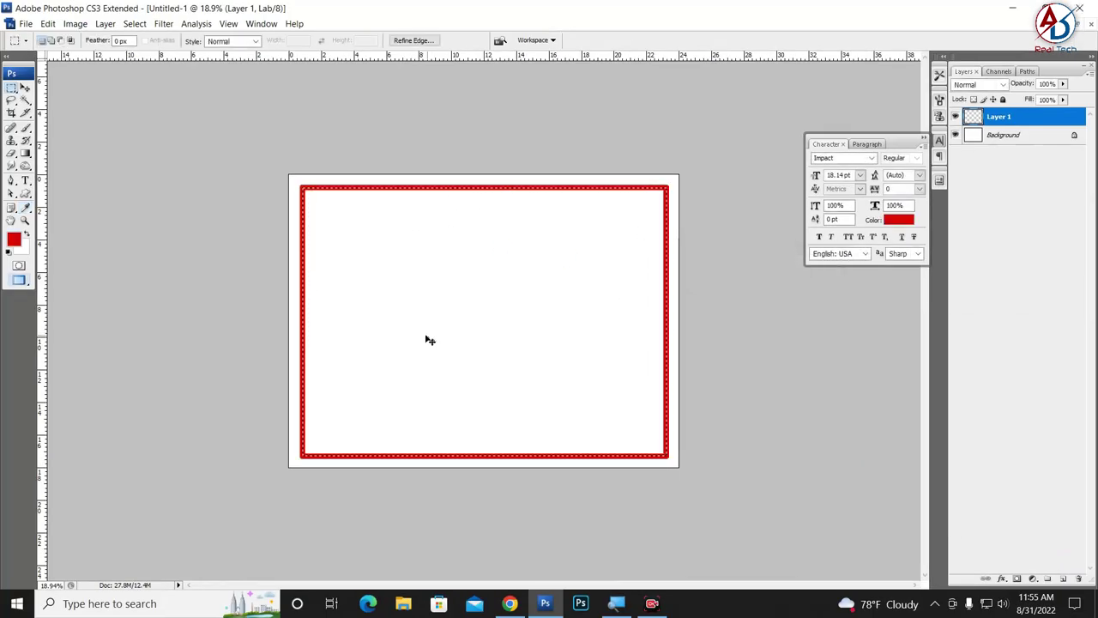
key(ctrl+d)
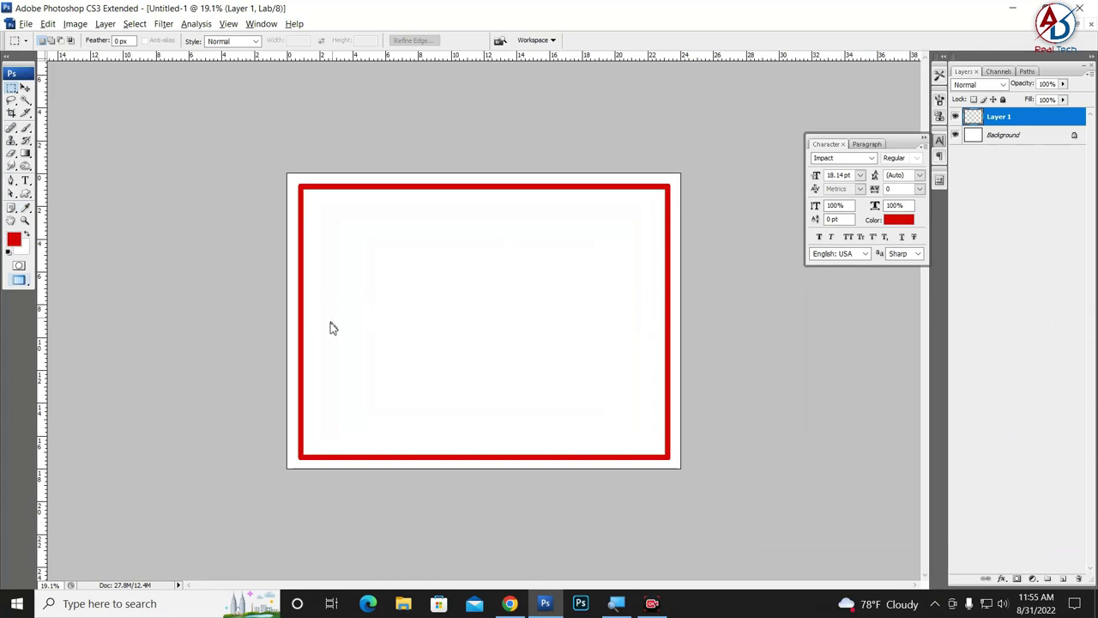
key(ctrl+alt+z)
key(ctrl+alt+z)
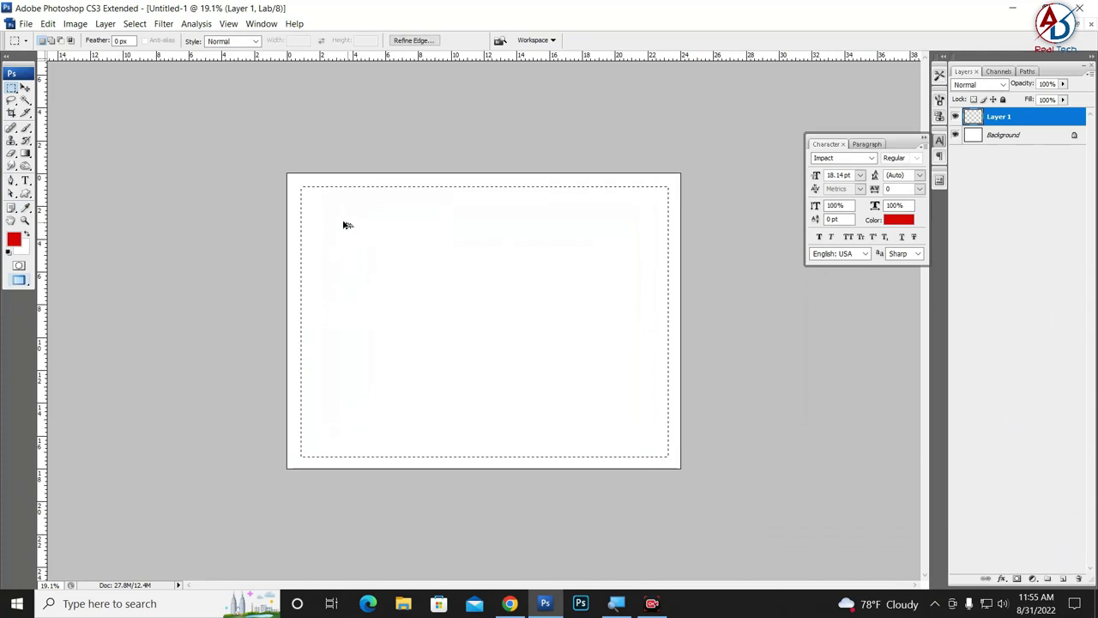
Step: Re-stroke the selection with a 25 px red border and deselect
click(48, 23)
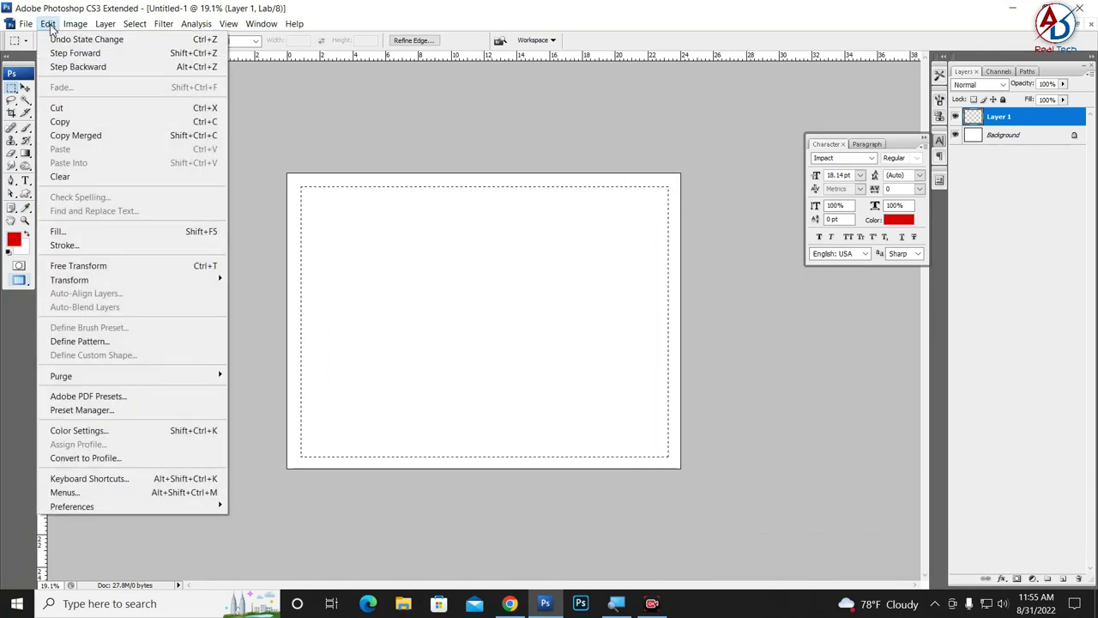
click(93, 245)
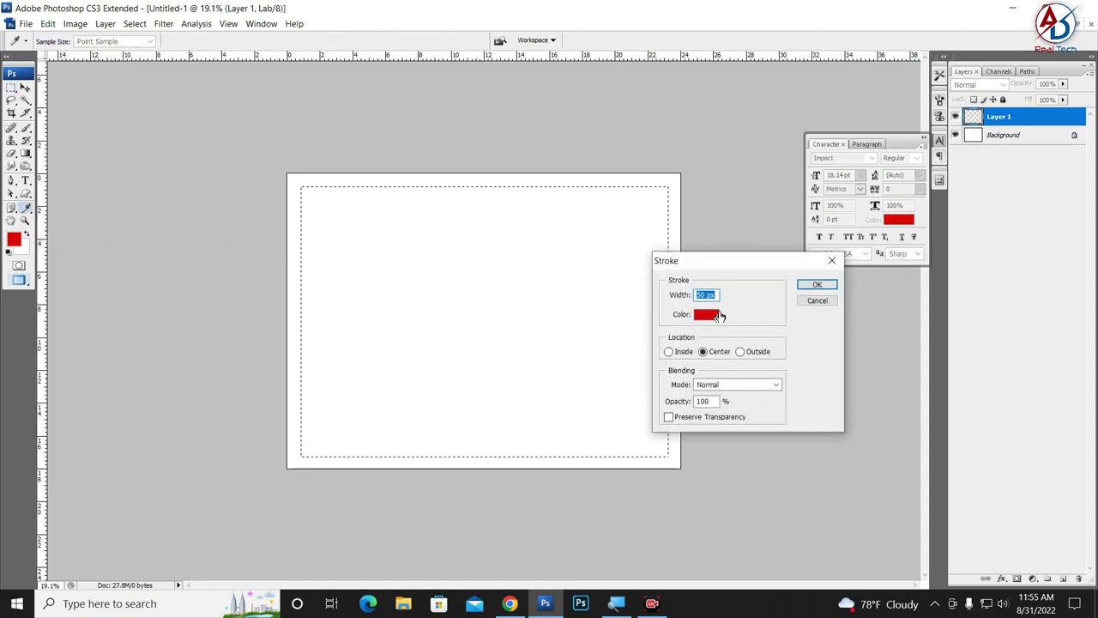
text(25)
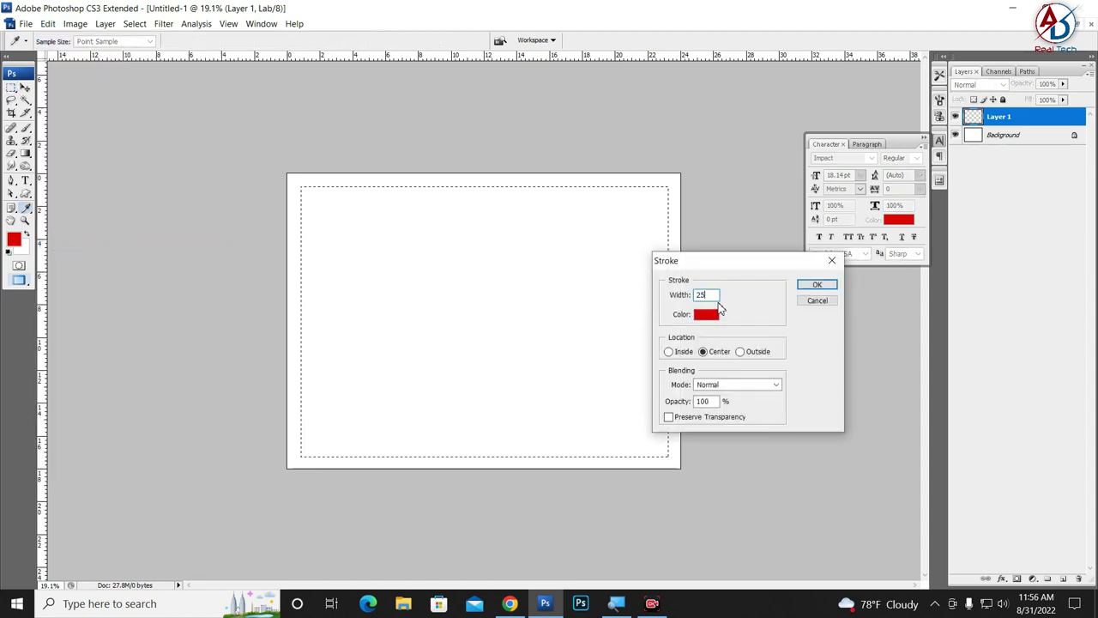
click(816, 284)
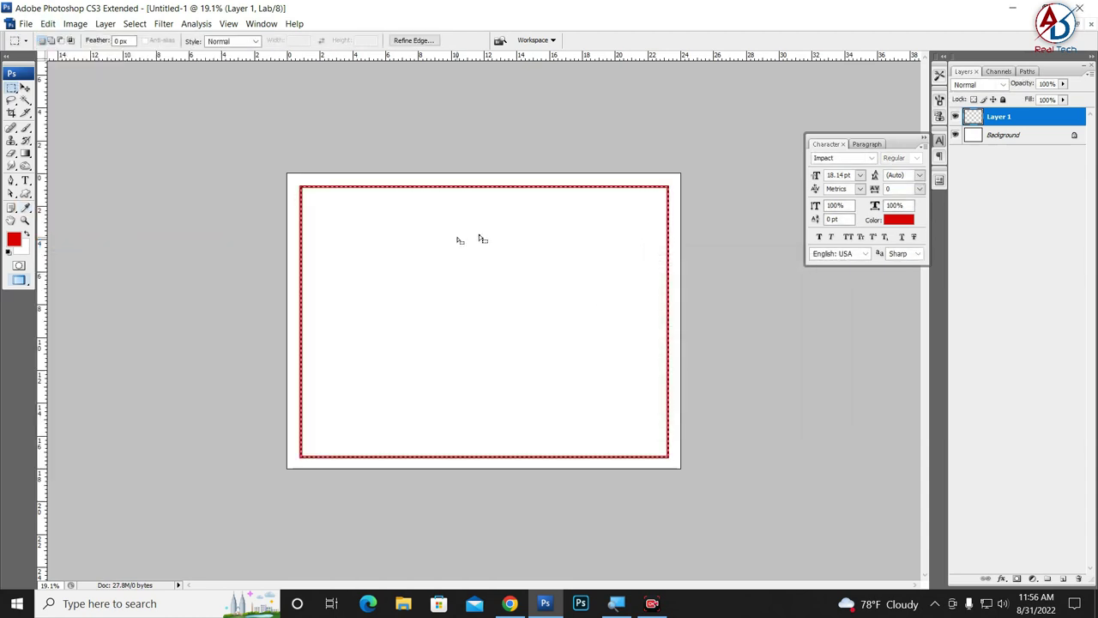
key(ctrl+d)
key(ctrl+plus)
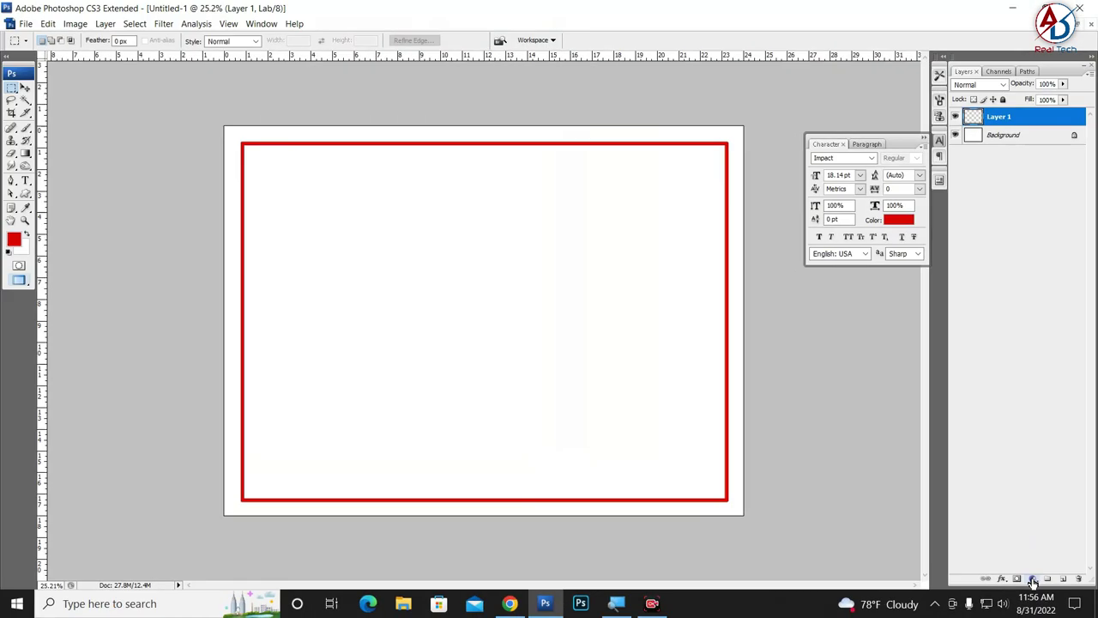
Step: Add a yellow-to-white Gradient Fill layer at a -90° angle so yellow sits at the bottom
click(1032, 580)
click(1006, 353)
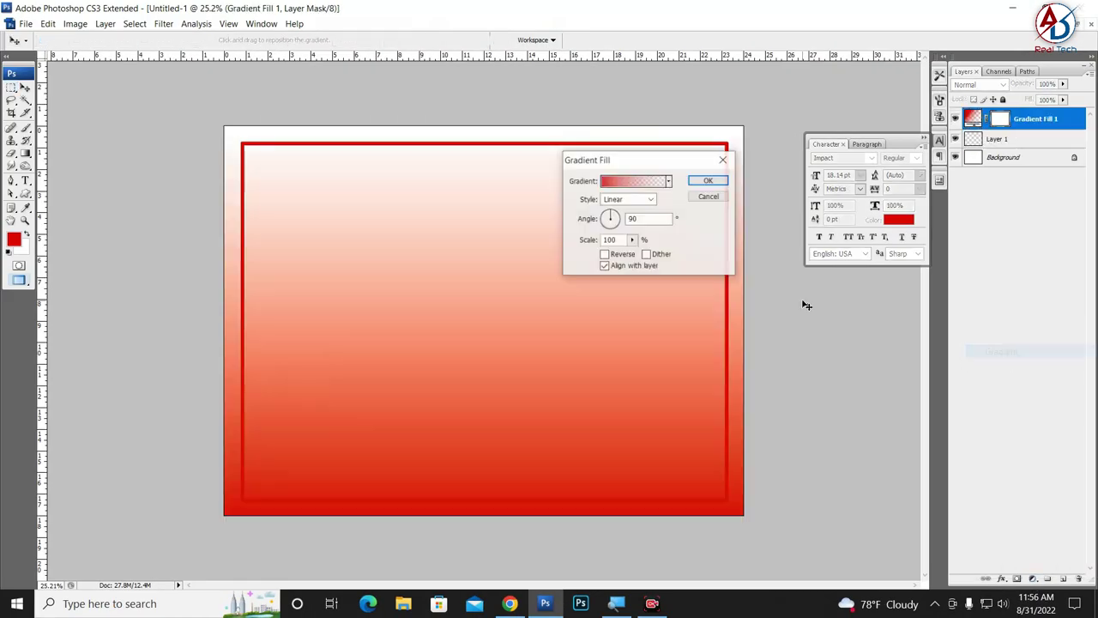
click(669, 182)
click(652, 223)
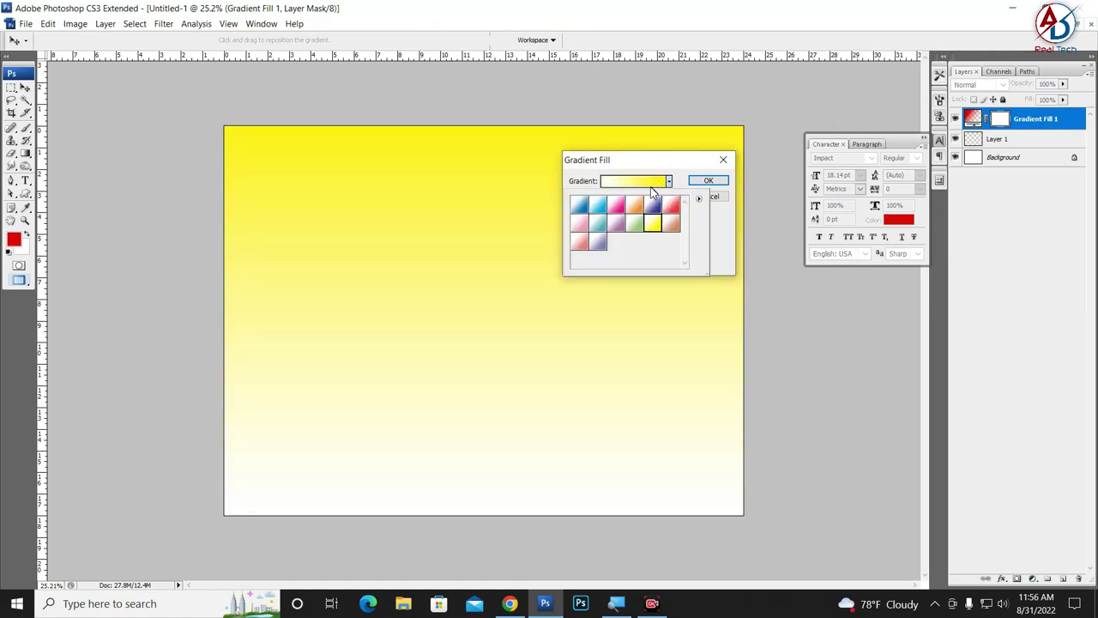
click(646, 182)
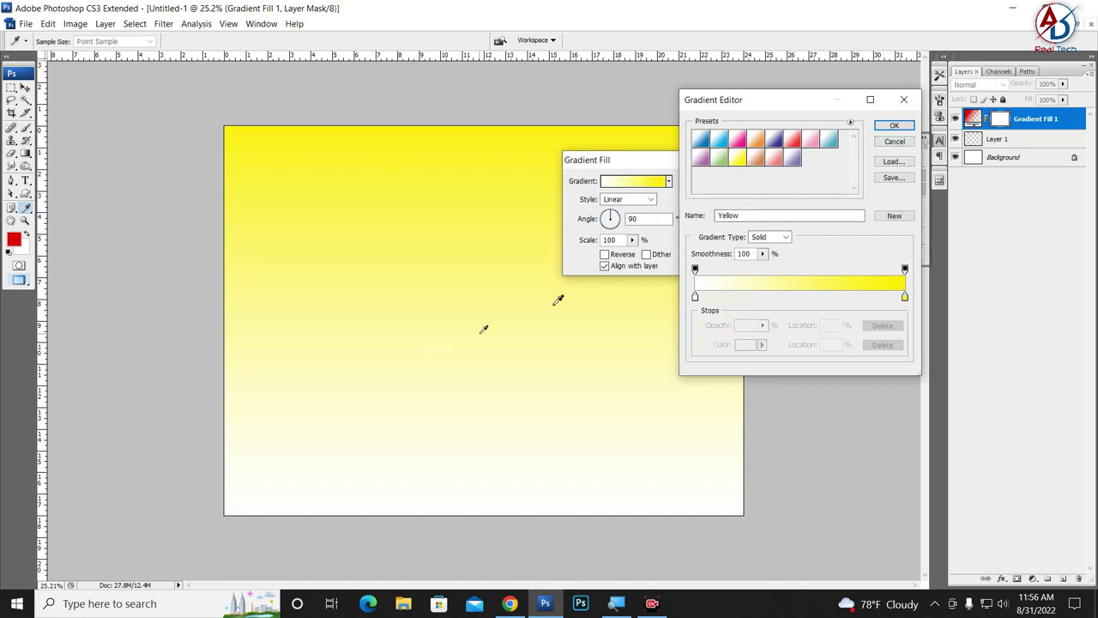
key(Return)
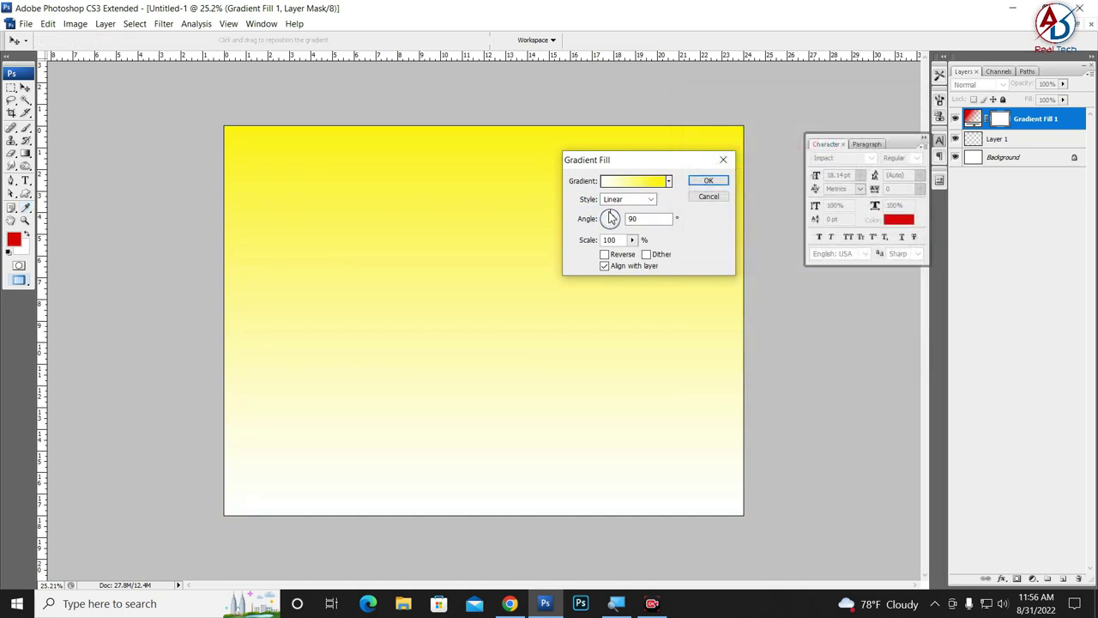
drag(611, 217, 617, 239)
key(Tab)
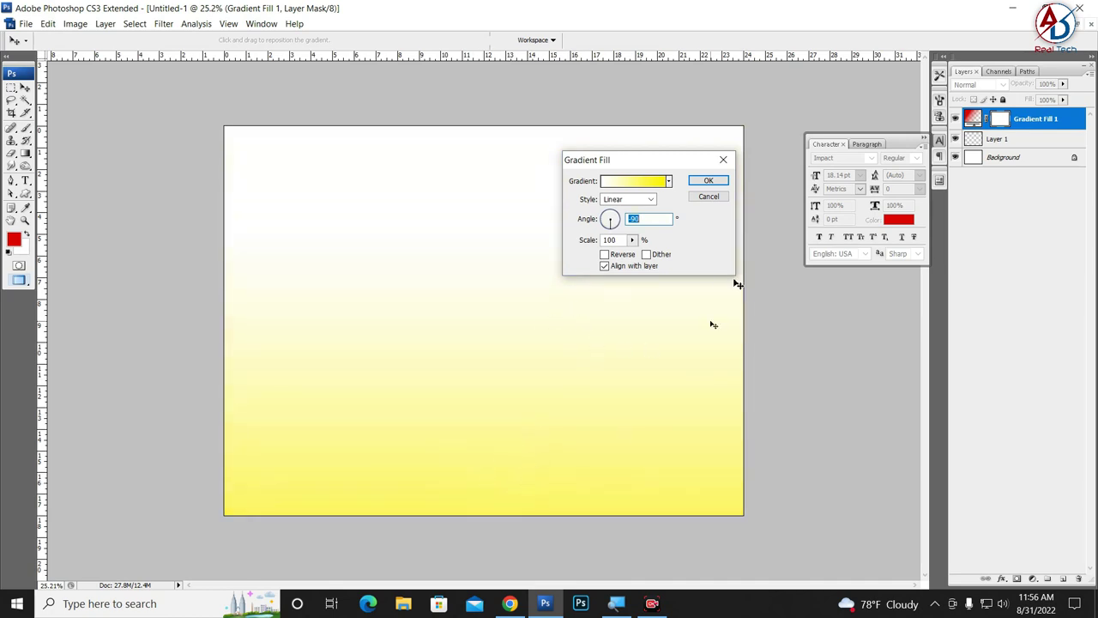
click(706, 184)
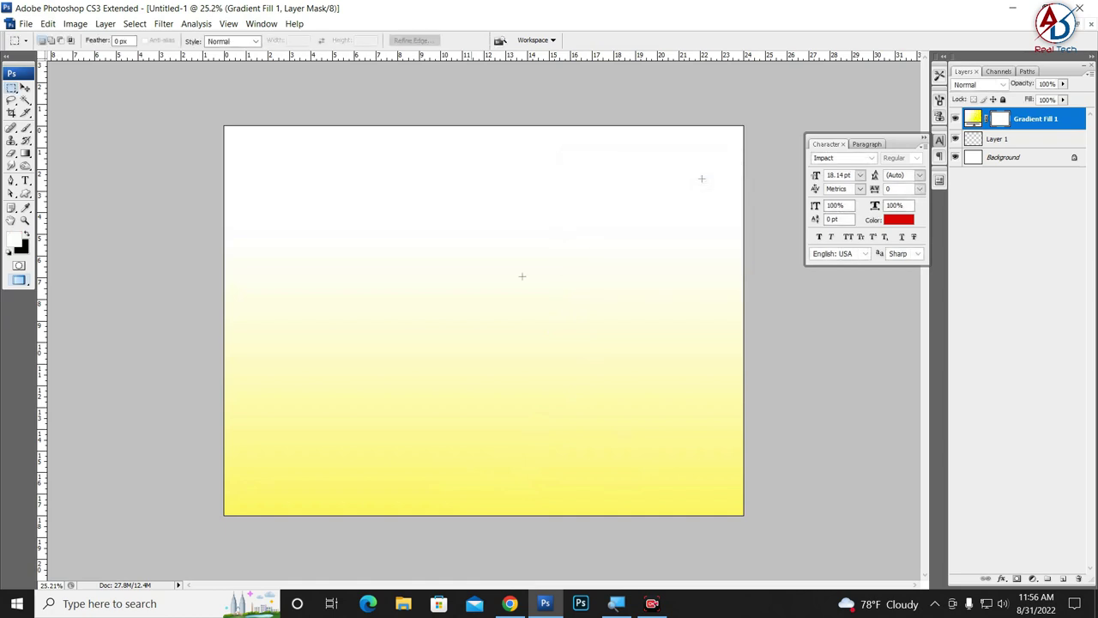
Step: Move Gradient Fill 1 below Layer 1 in the Layers panel
scroll(522, 274, down, 2)
scroll(542, 403, down, 1)
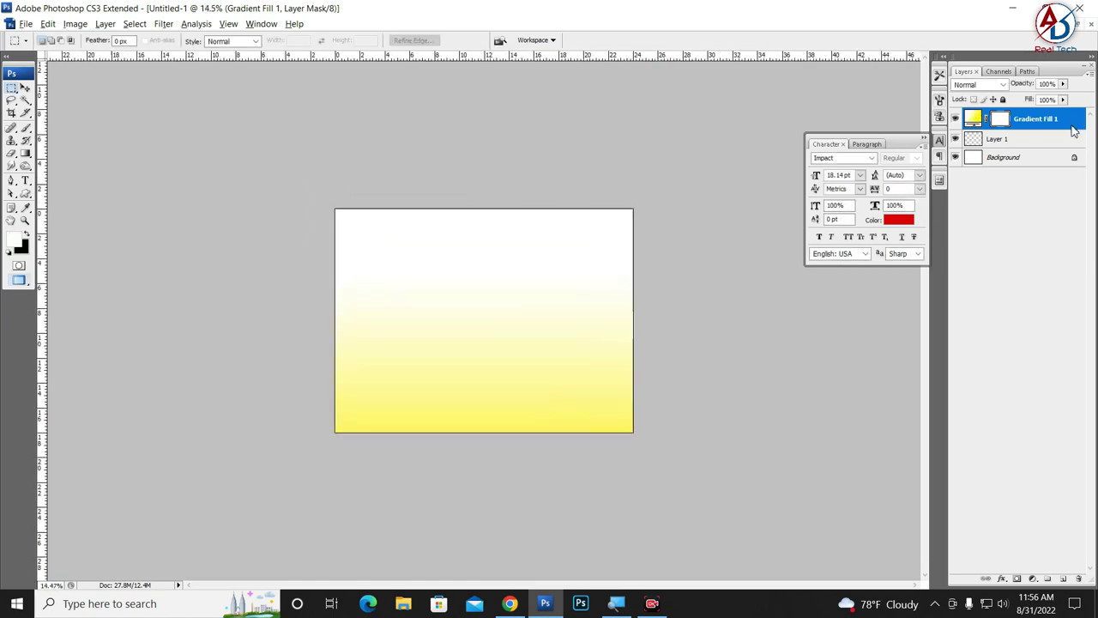
drag(1072, 127, 1070, 150)
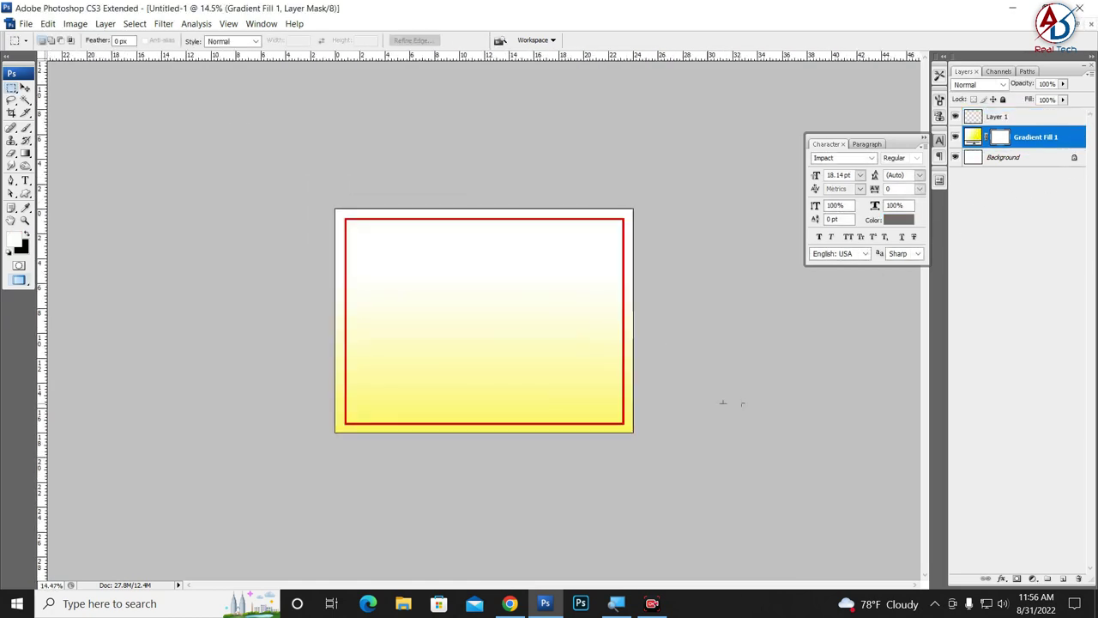
scroll(333, 357, up, 2)
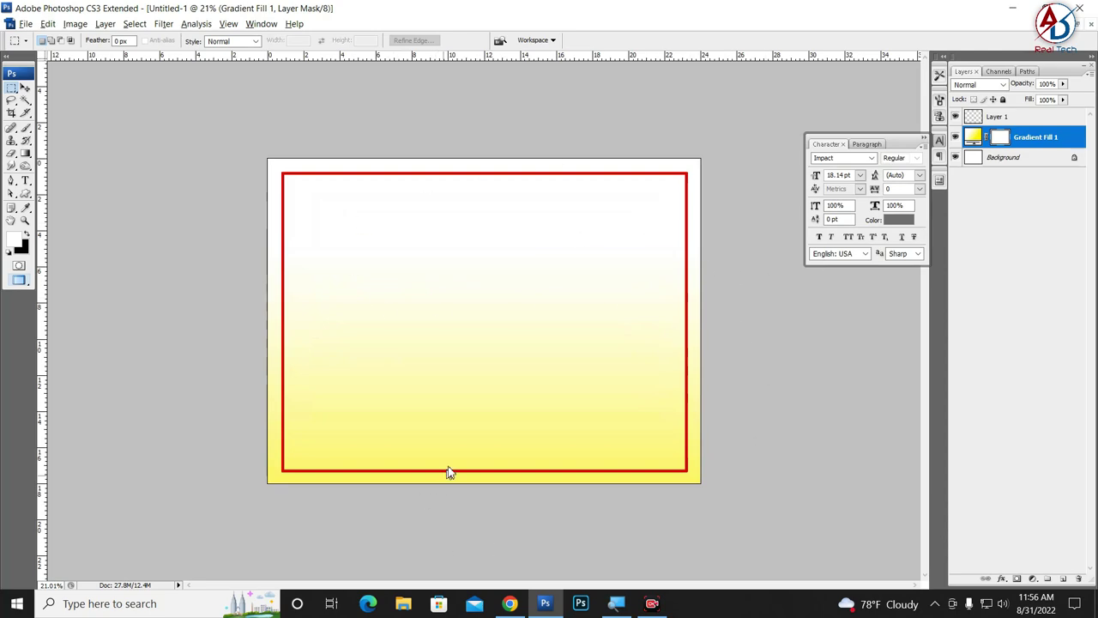
scroll(447, 471, up, 1)
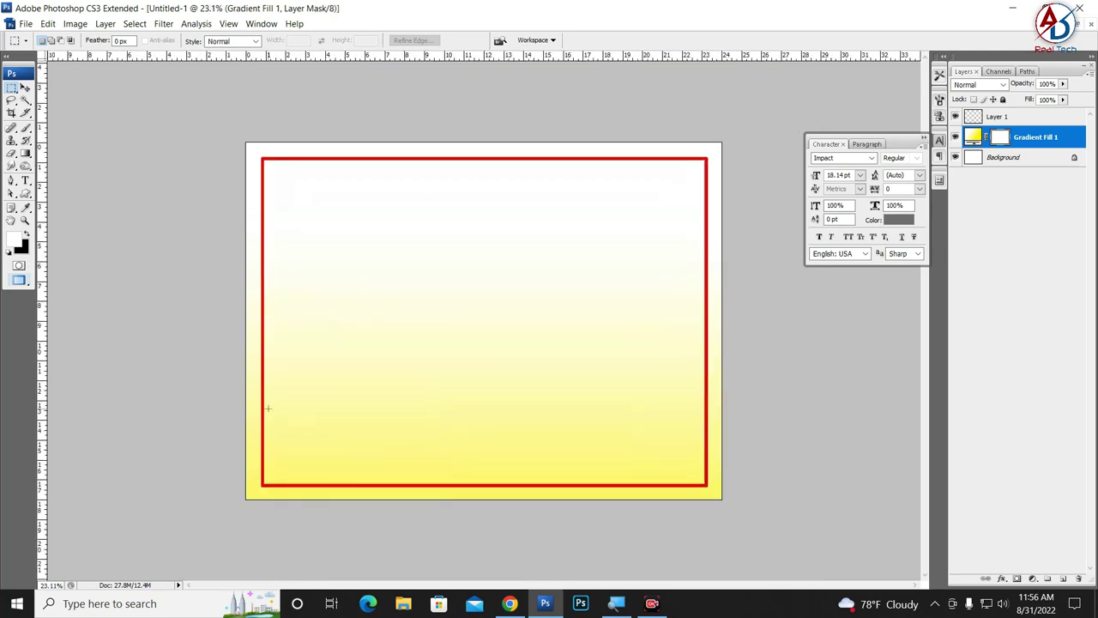
Step: Browse to Desktop > New folder (7) and drag the flower PNG into Photoshop
click(403, 603)
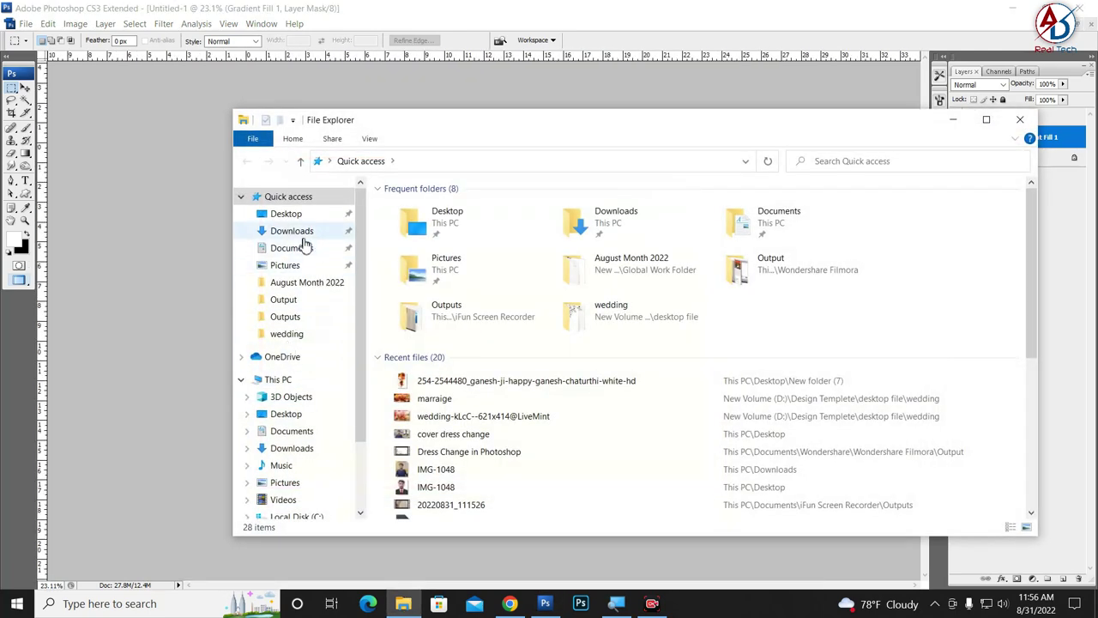
click(301, 232)
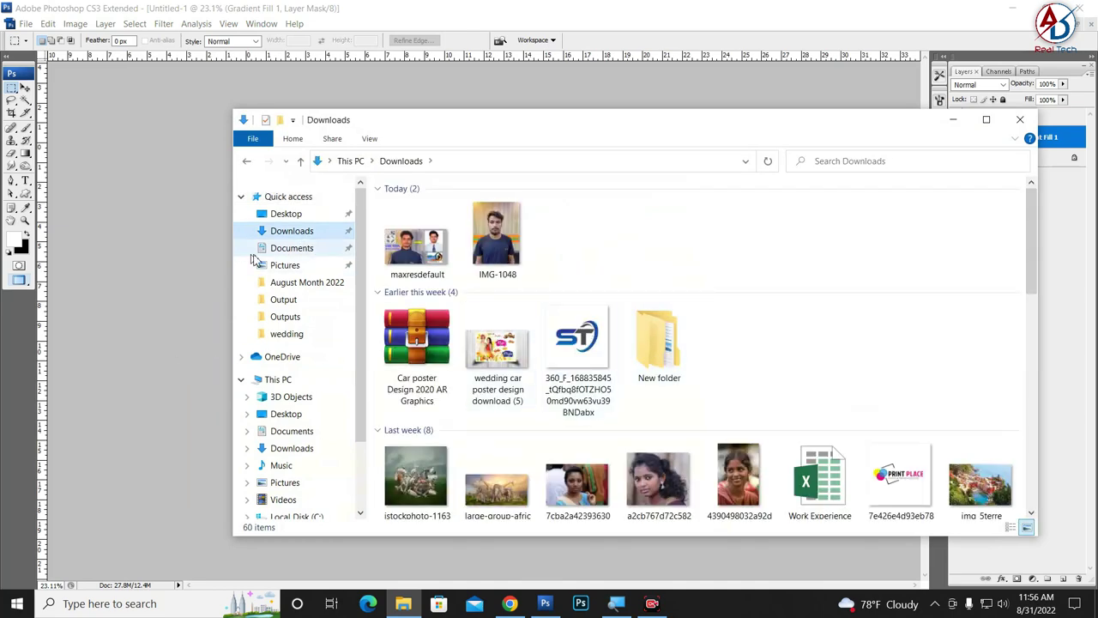
click(286, 213)
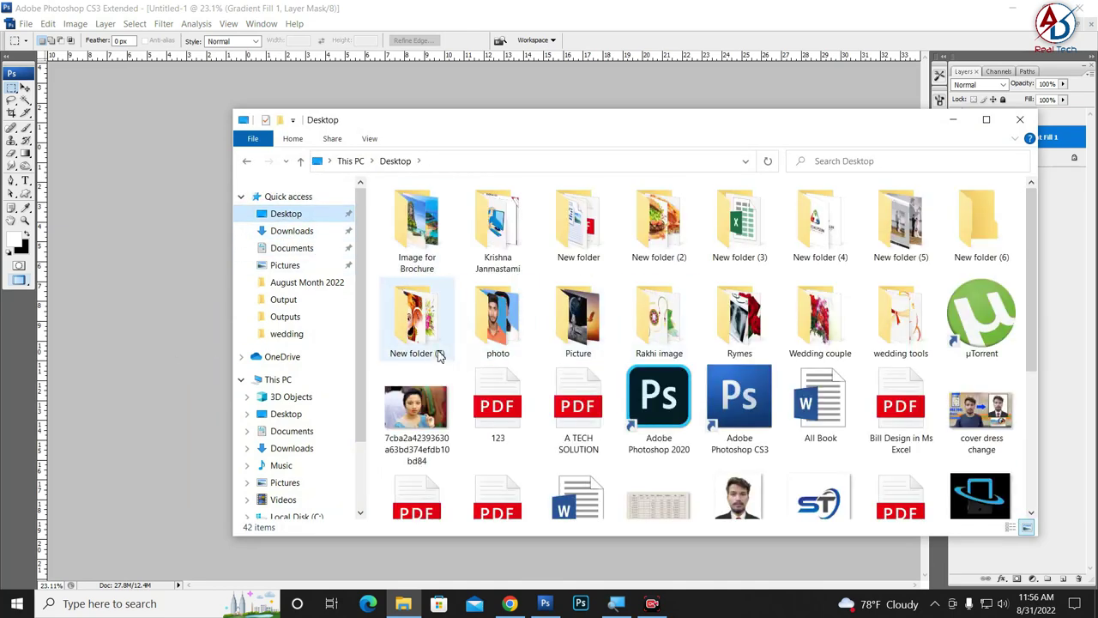
double_click(421, 335)
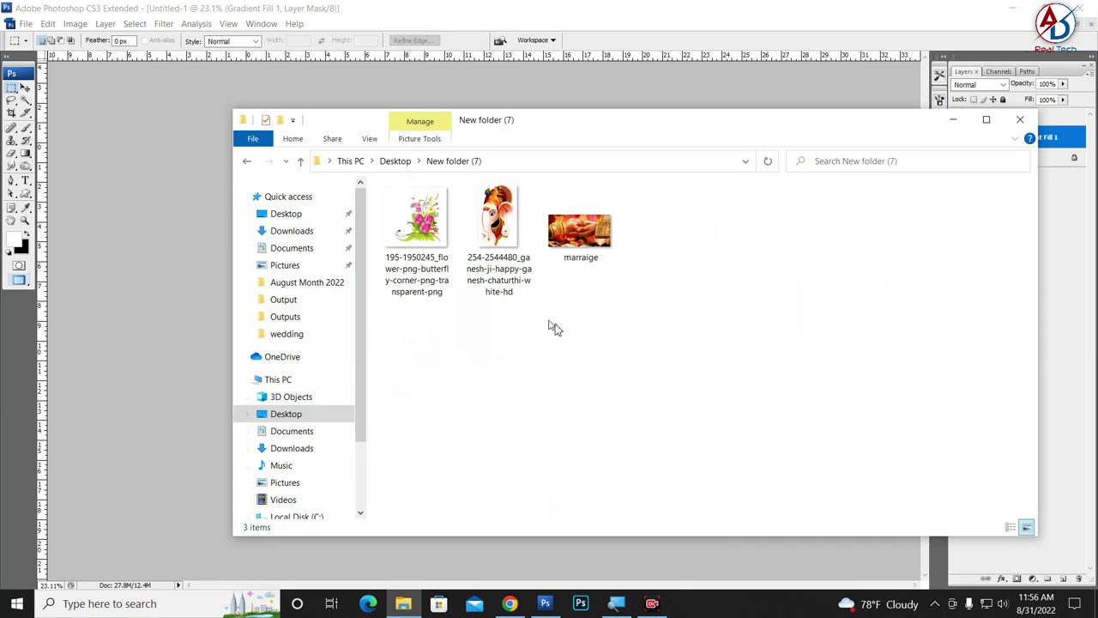
drag(601, 133, 725, 133)
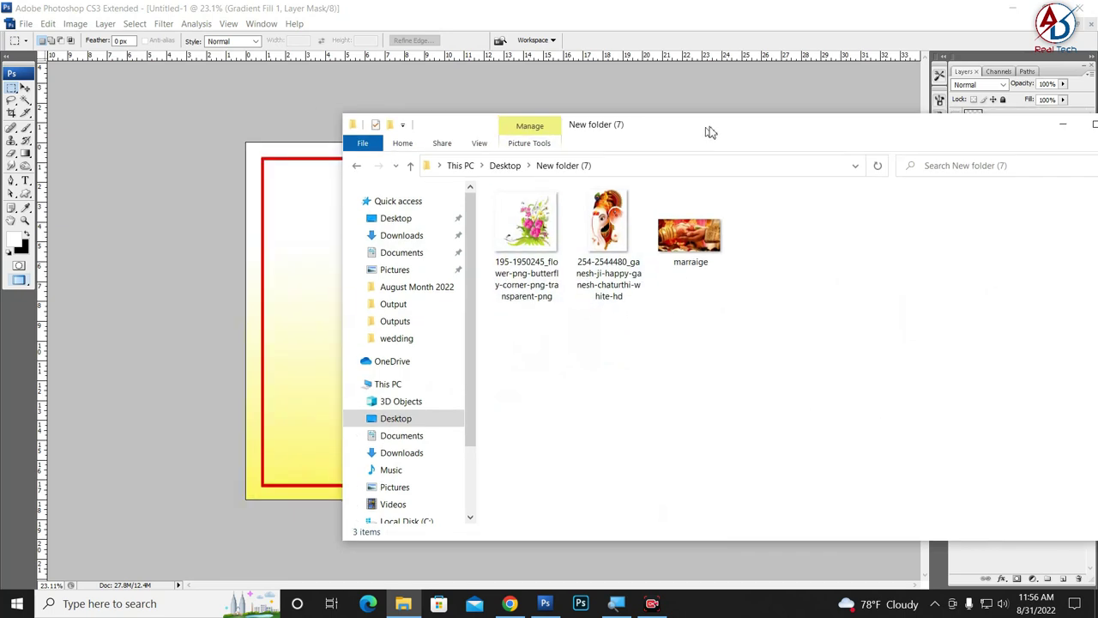
drag(544, 238, 345, 254)
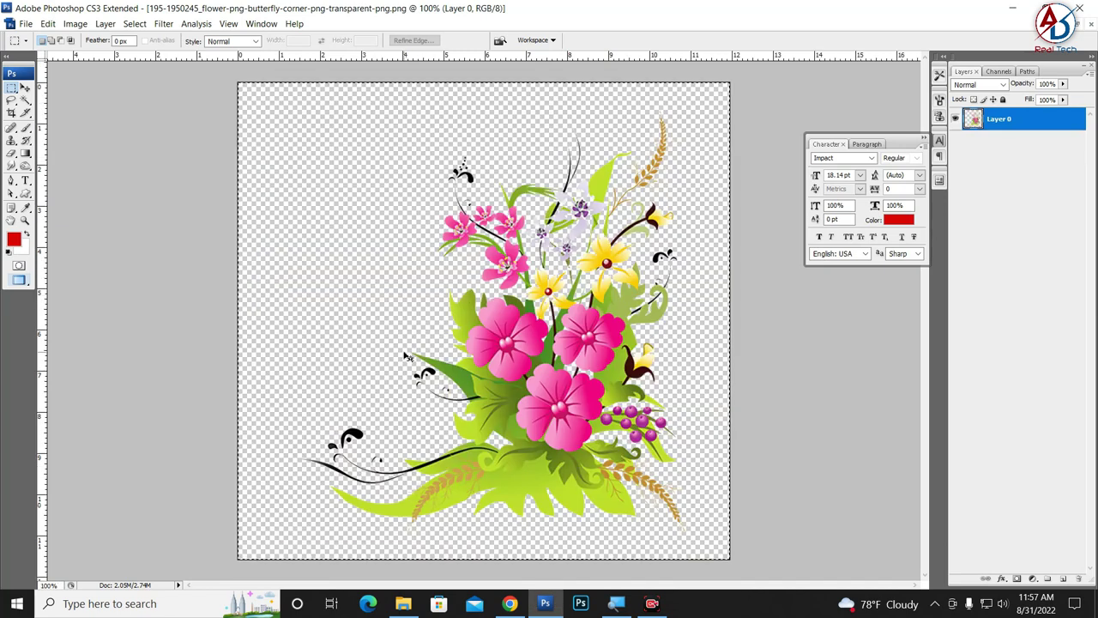
Step: Bring the flower into the card as Layer 2, rotated 180° into the top-left corner
key(ctrl+a)
key(ctrl+Tab)
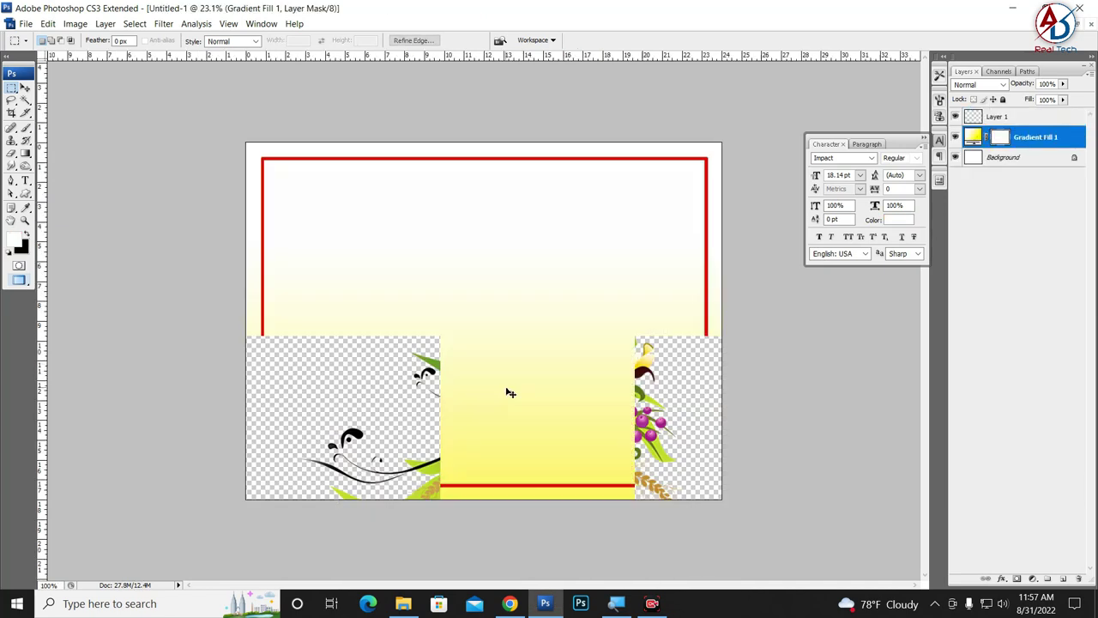
drag(511, 367, 511, 367)
key(ctrl+t)
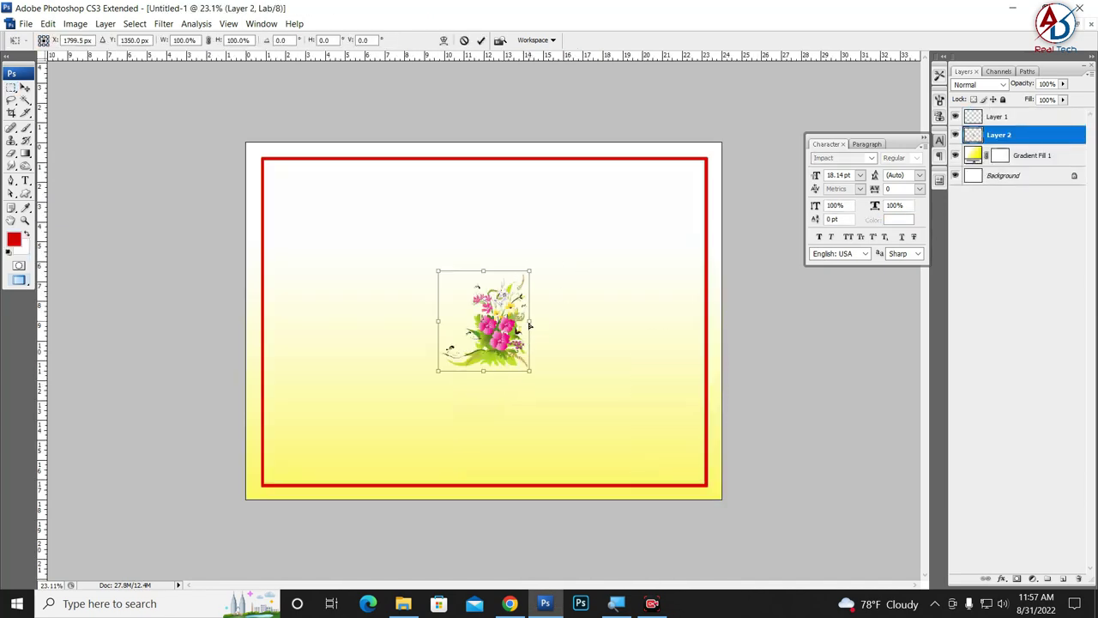
mouse_move(572, 329)
mouse_down()
mouse_move(545, 251)
mouse_move(371, 307)
mouse_up()
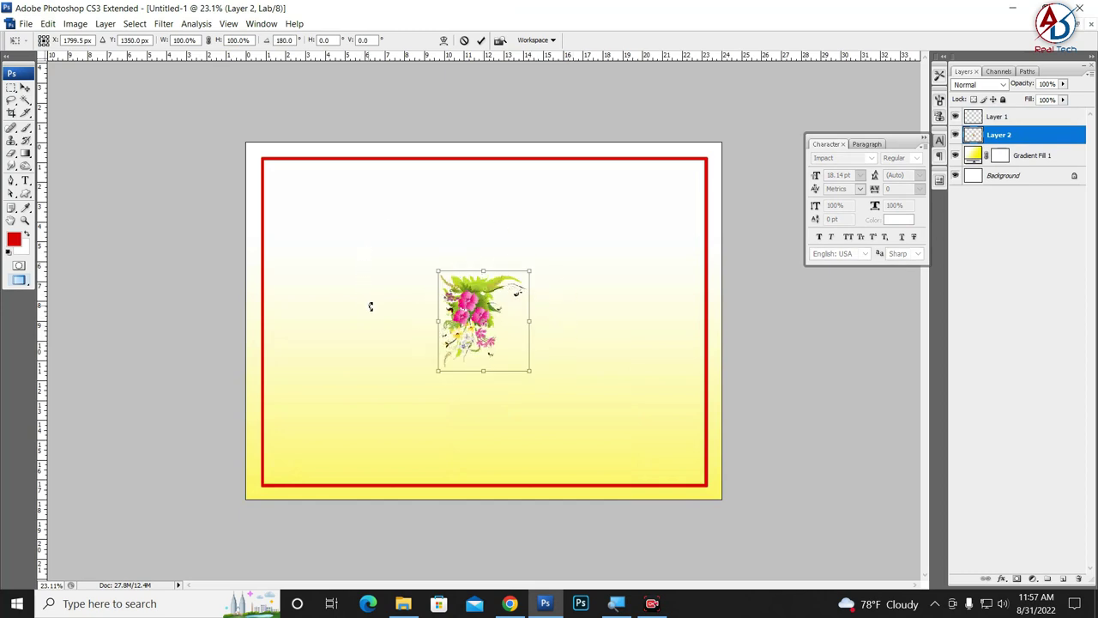
drag(480, 331, 284, 206)
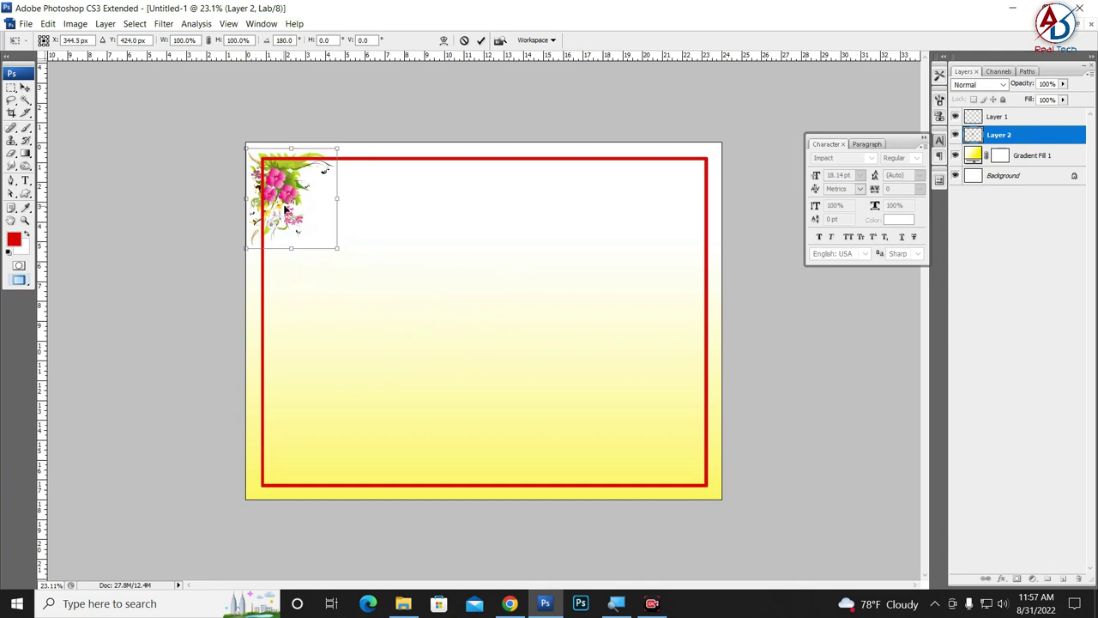
scroll(501, 419, up, 2)
key(Return)
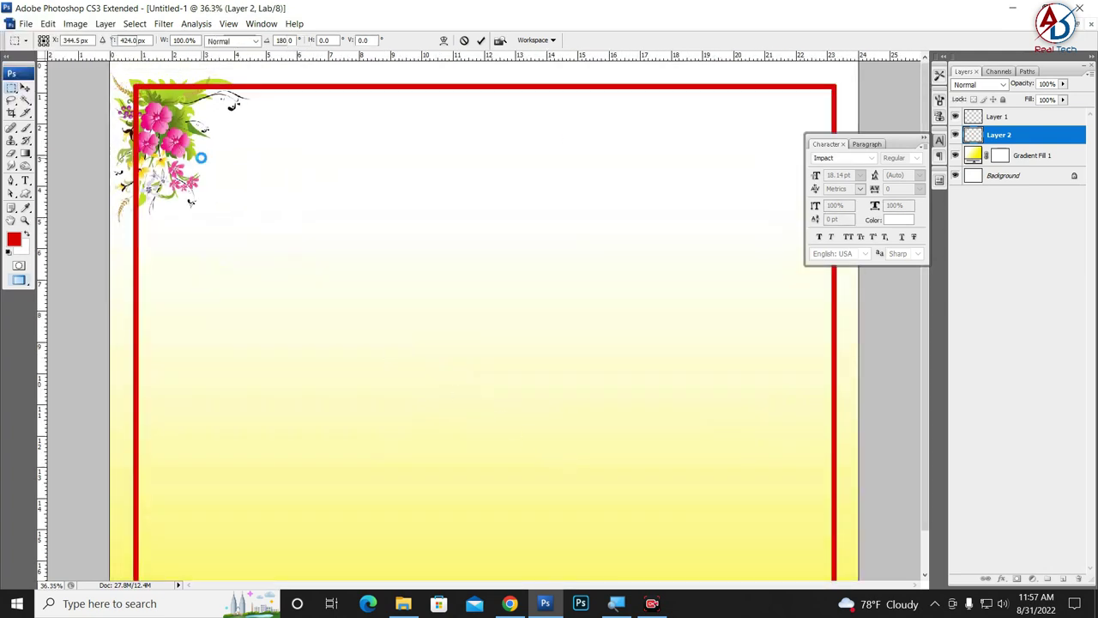
Step: Place a copy of the flower in the lower part of the card
key(v)
drag(153, 127, 628, 448)
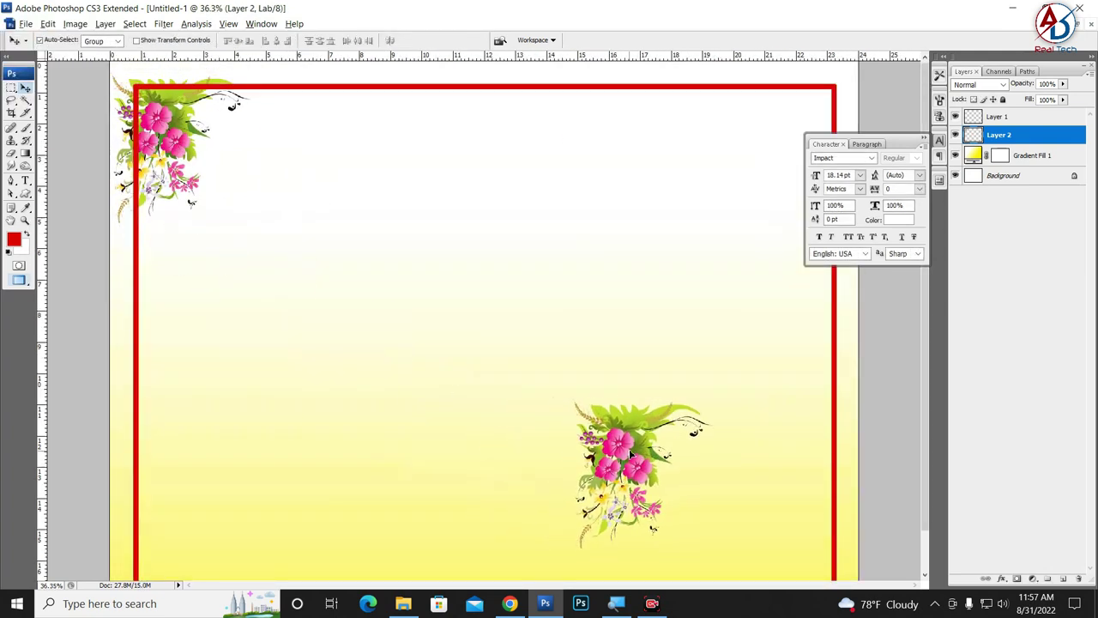
scroll(629, 446, down, 1)
scroll(615, 444, down, 1)
scroll(615, 444, up, 1)
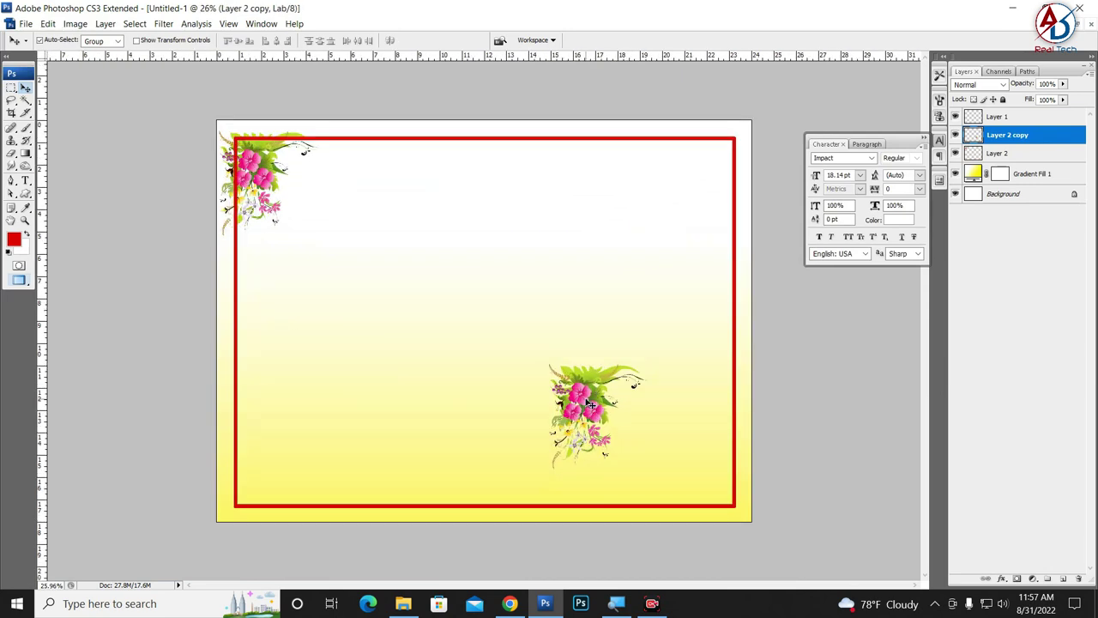
Step: Rotate the copy 180°, scale it to about 168%, and set it bottom-right
key(ctrl+t)
drag(689, 410, 492, 424)
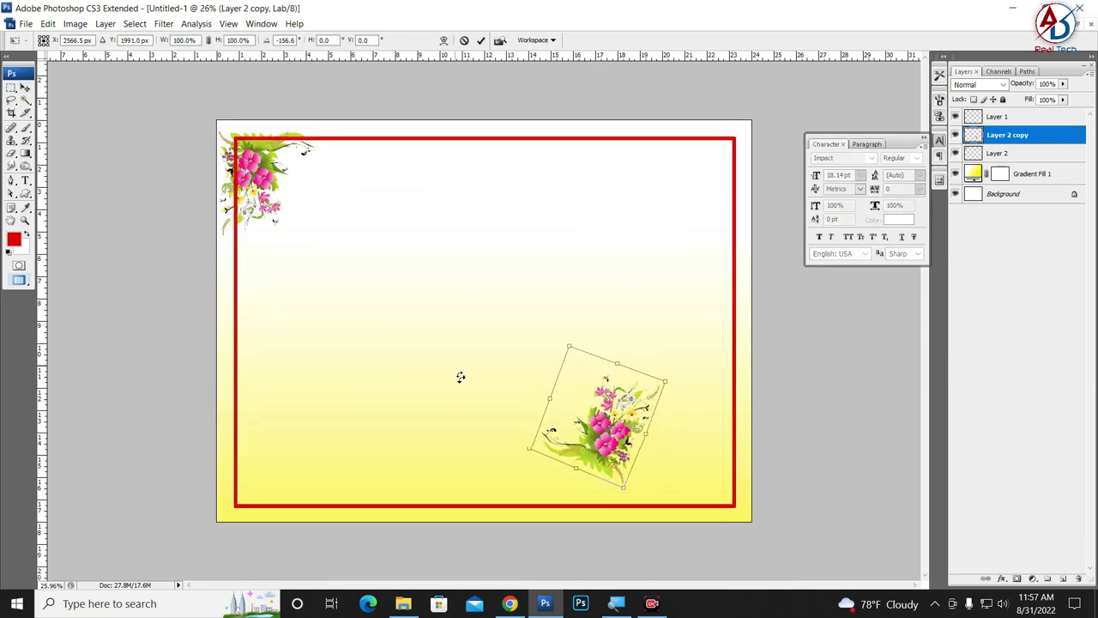
drag(654, 476, 699, 520)
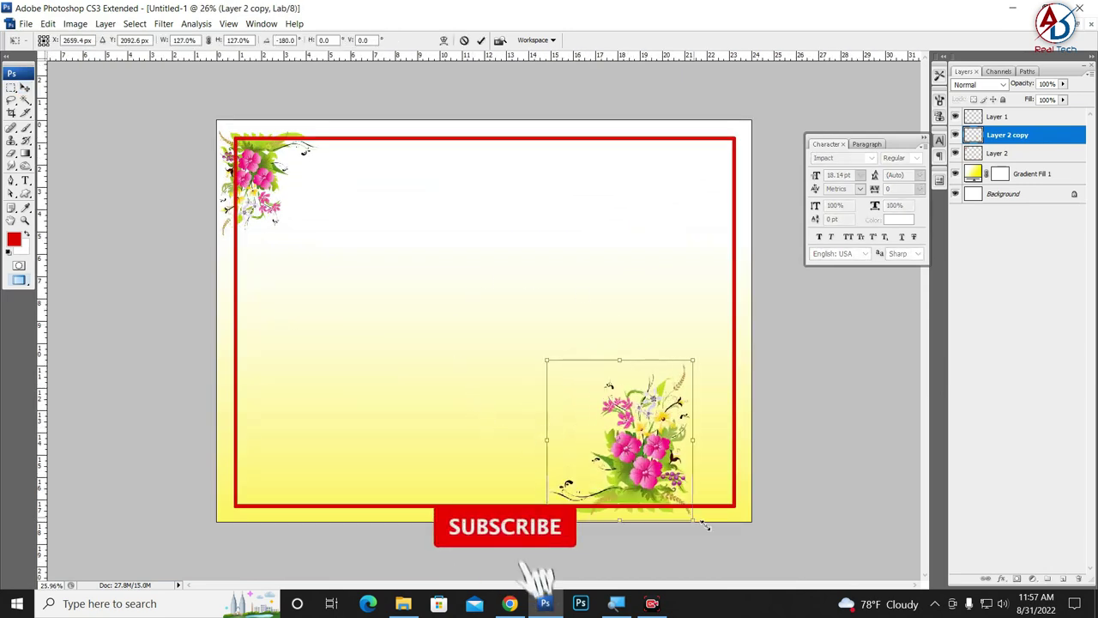
drag(664, 483, 712, 473)
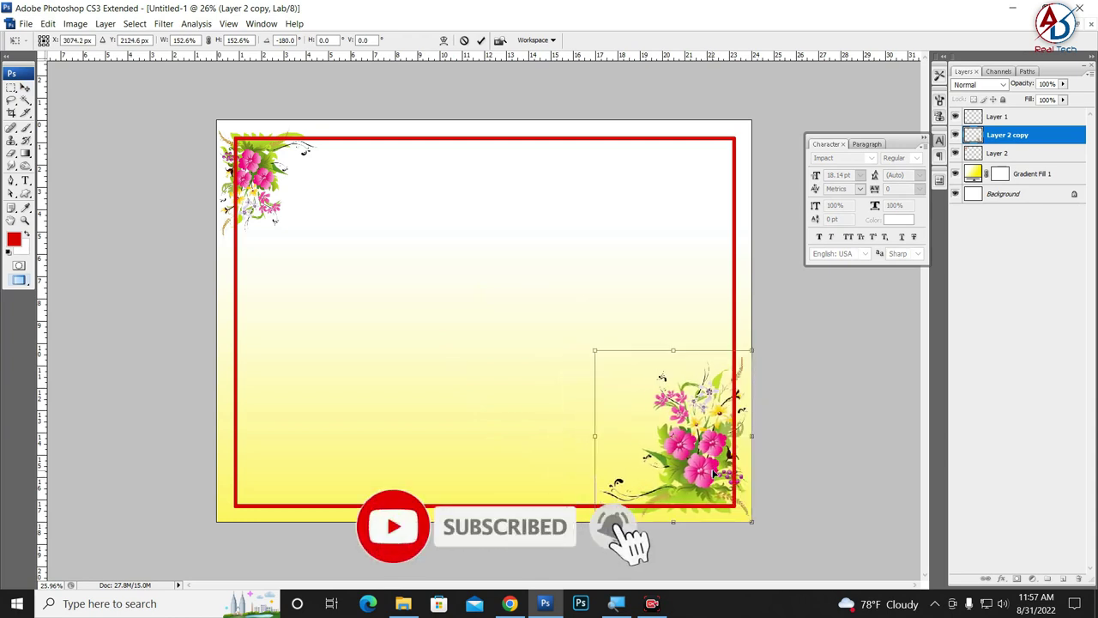
drag(594, 350, 580, 334)
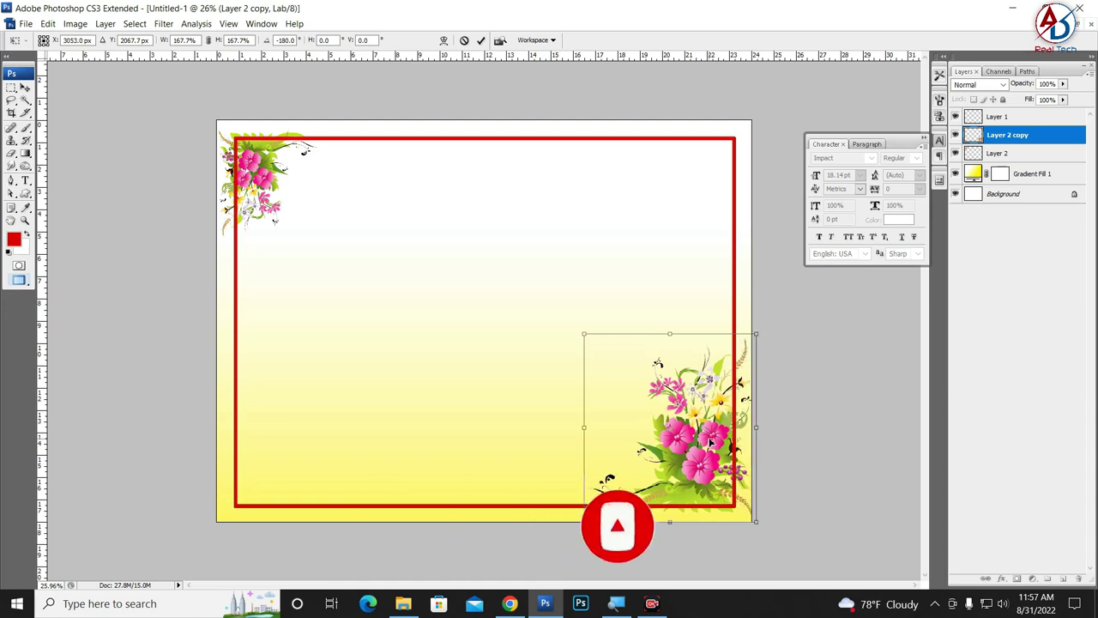
key(Return)
Step: Switch to full-screen view and pan to the card's bottom-right corner
scroll(693, 434, up, 3)
scroll(231, 187, down, 2)
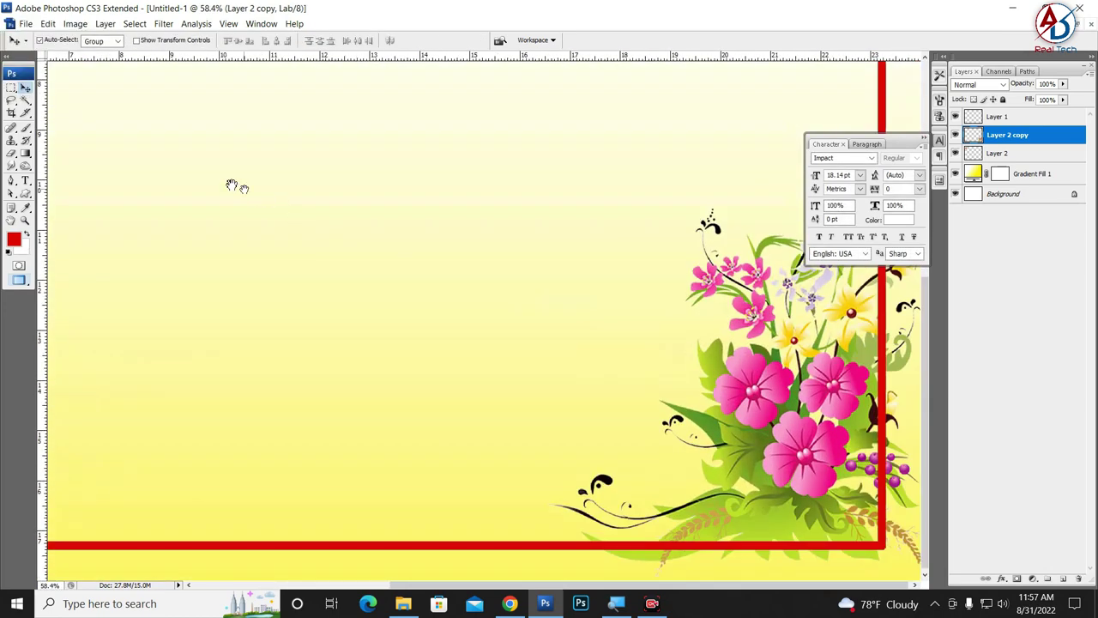
key(f)
scroll(221, 301, right, 5)
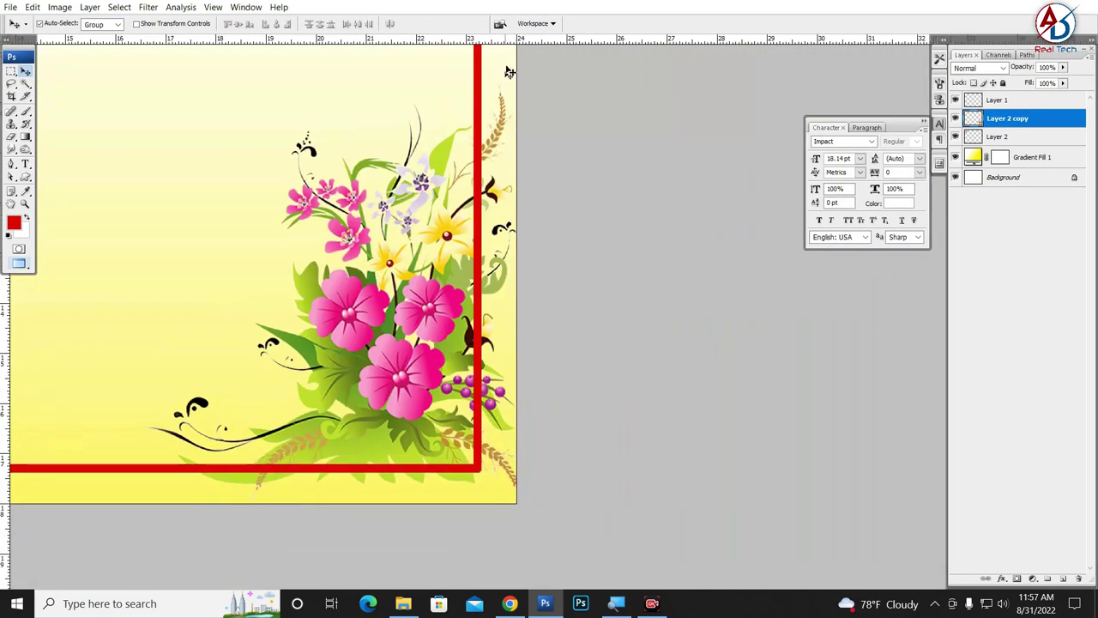
scroll(515, 220, up, 2)
scroll(517, 332, down, 3)
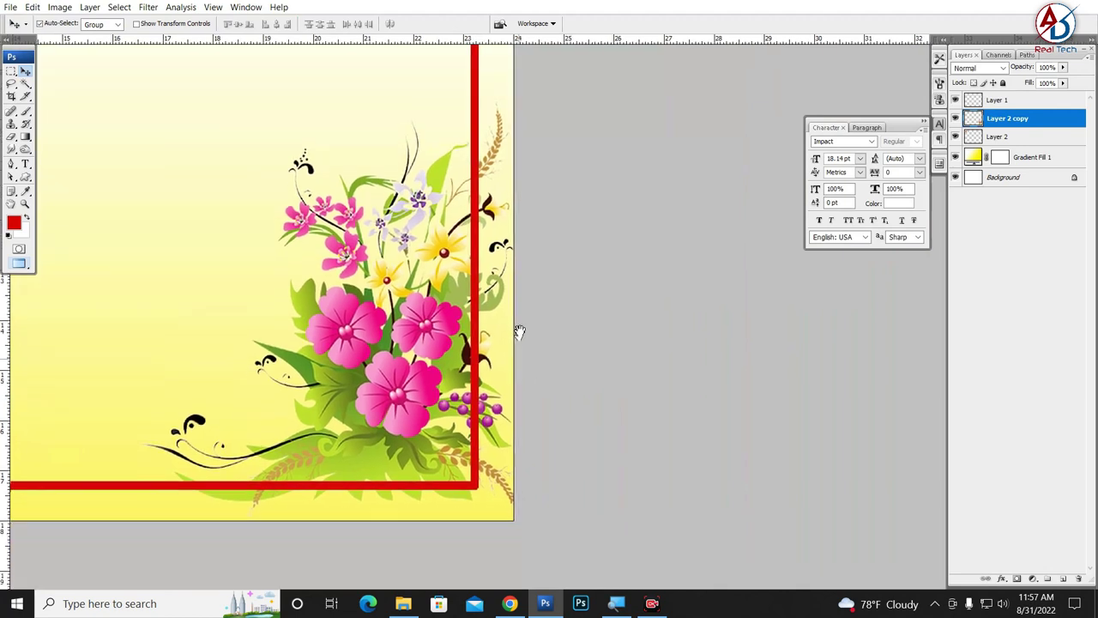
drag(454, 219, 432, 249)
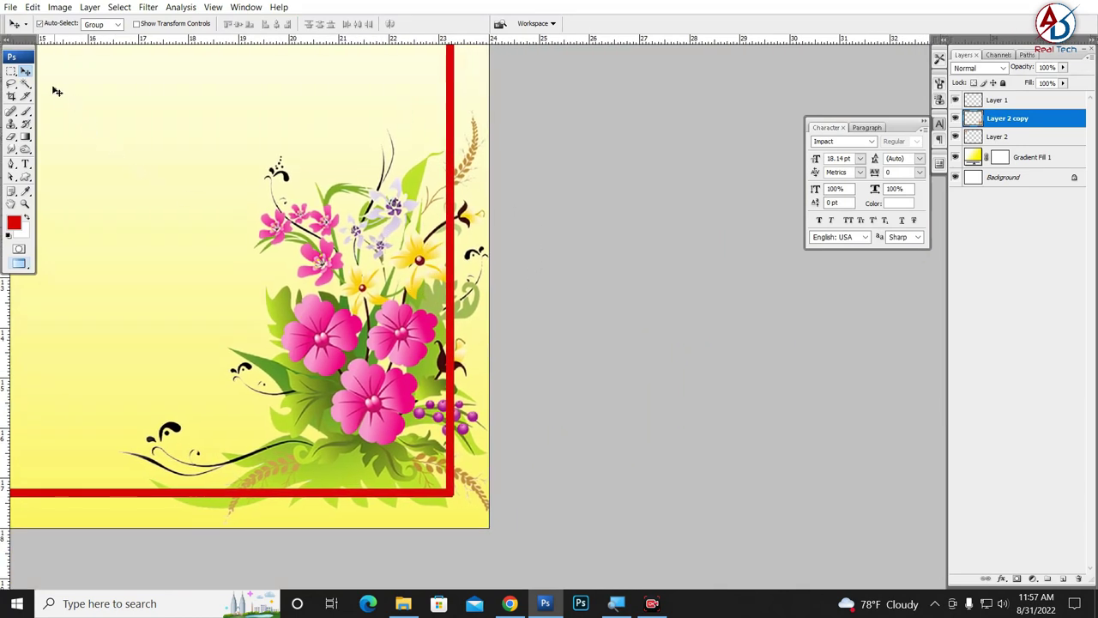
Step: Delete the flower overhang beyond the right border with a rectangular selection
click(10, 72)
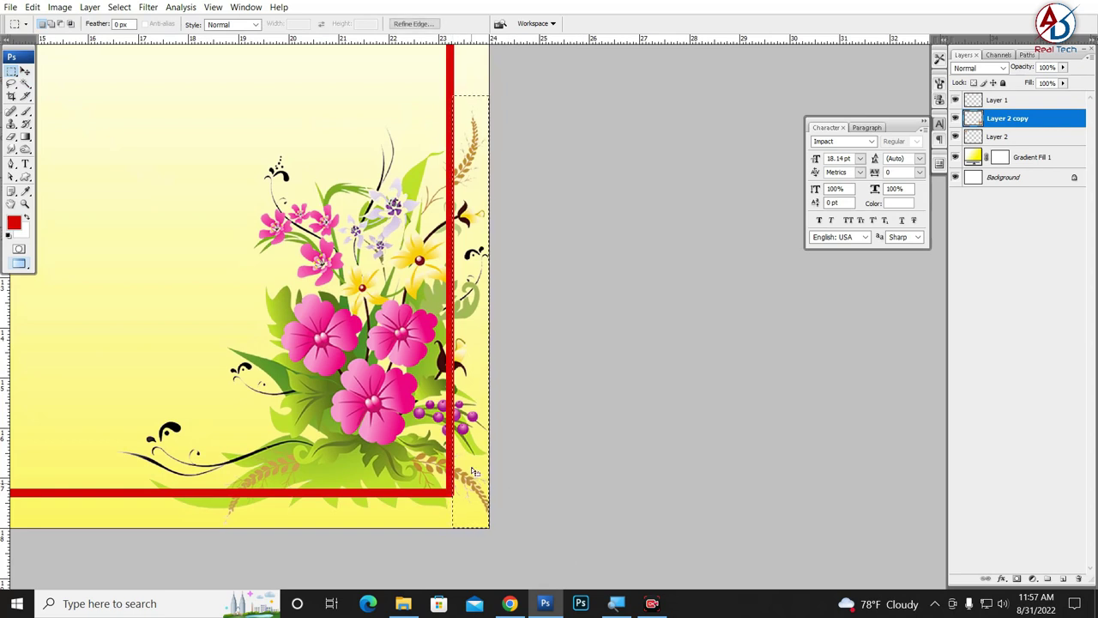
drag(567, 497, 506, 540)
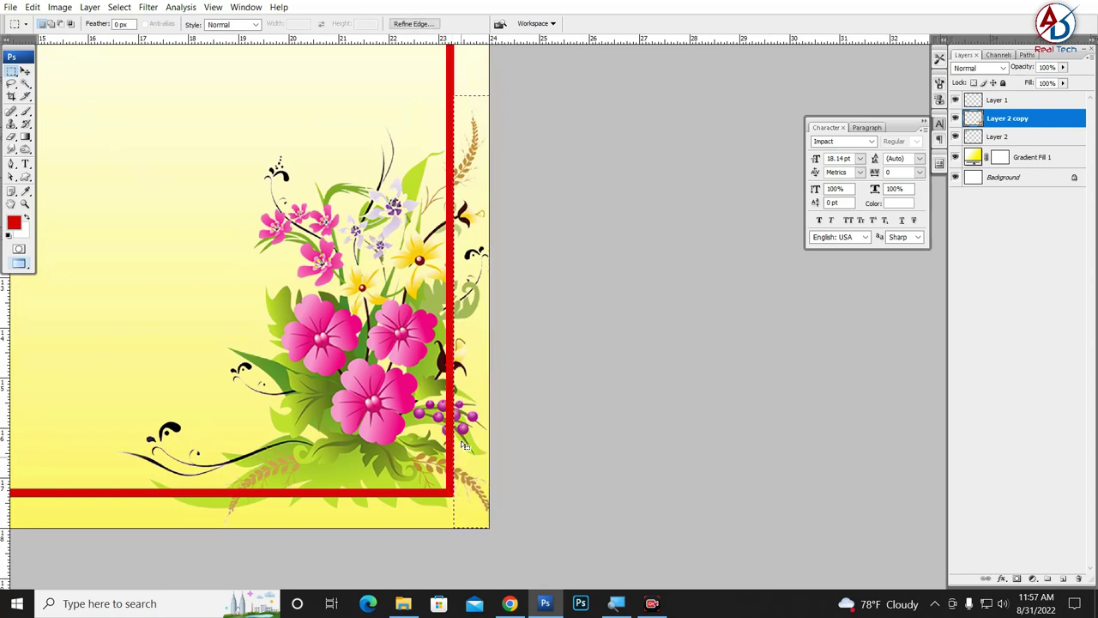
key(Delete)
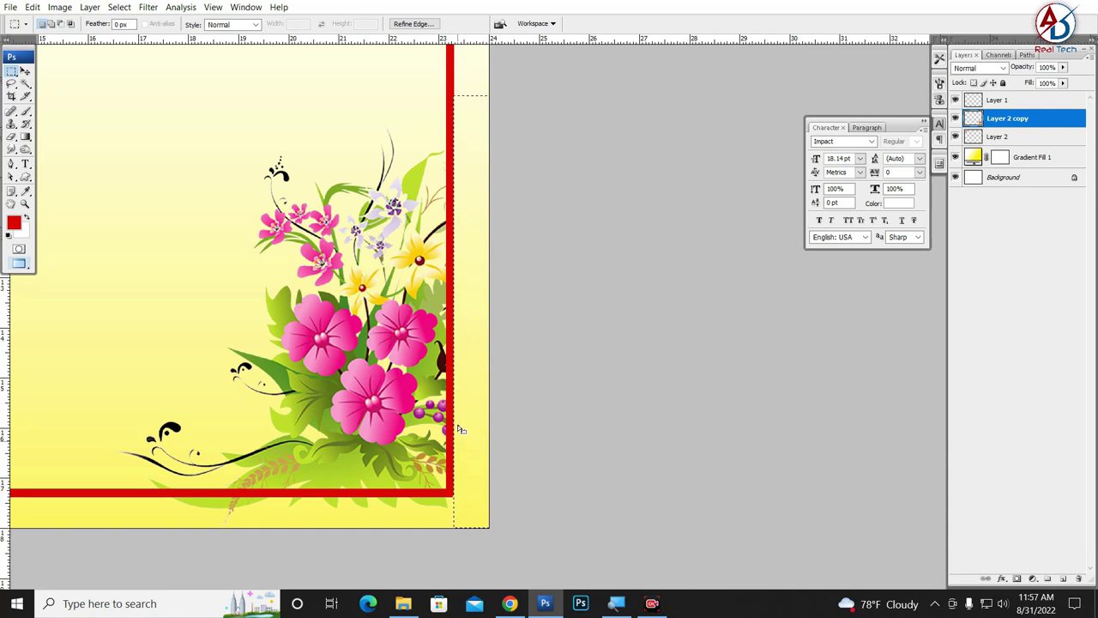
key(ctrl+d)
drag(483, 360, 601, 260)
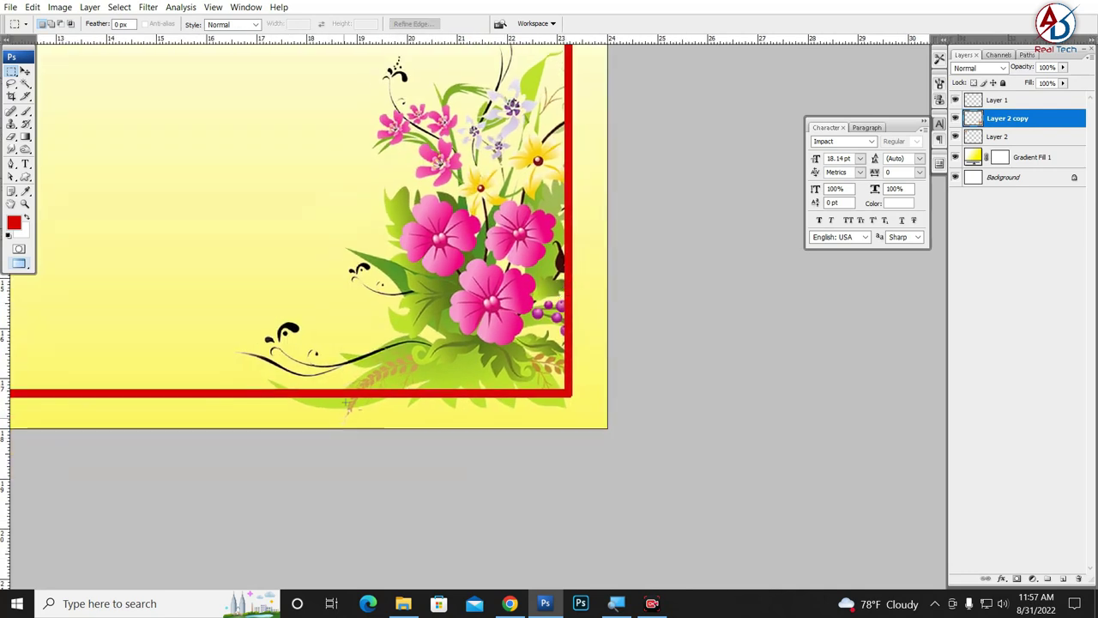
Step: Trim the flower overhang below the bottom border and zoom out
drag(258, 399, 611, 478)
key(Up)
key(Up)
key(Up)
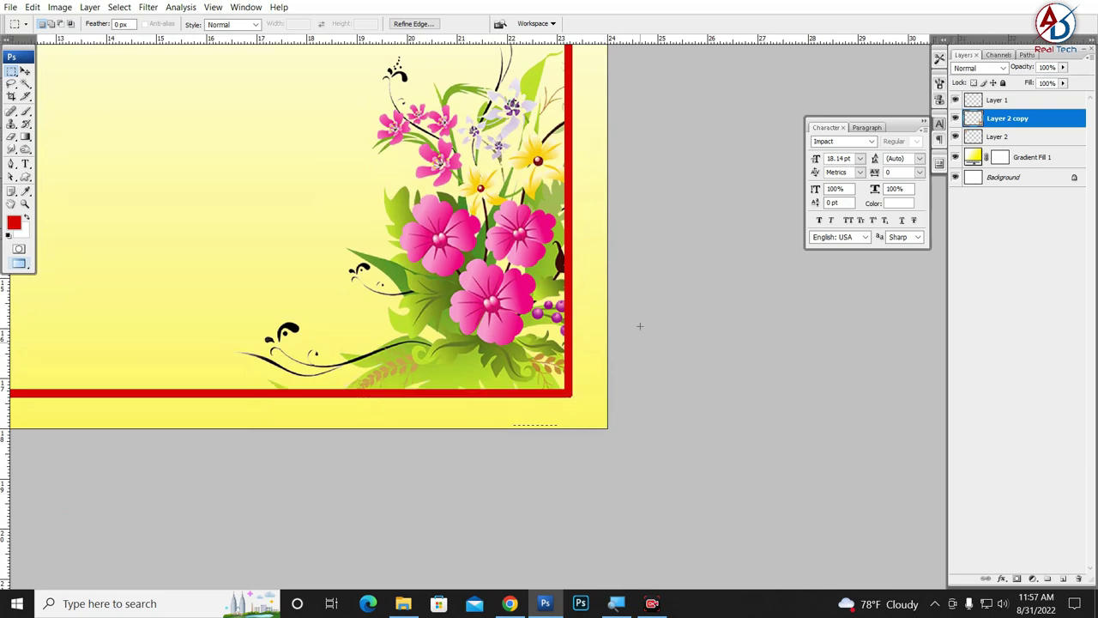
key(ctrl+d)
key(ctrl+minus)
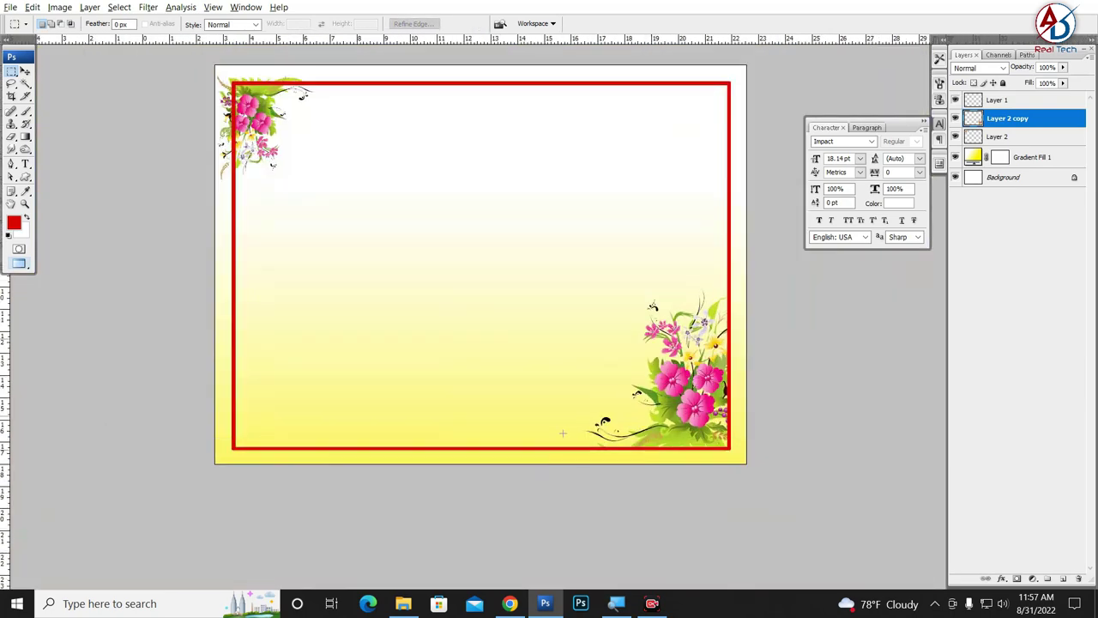
scroll(667, 440, up, 1)
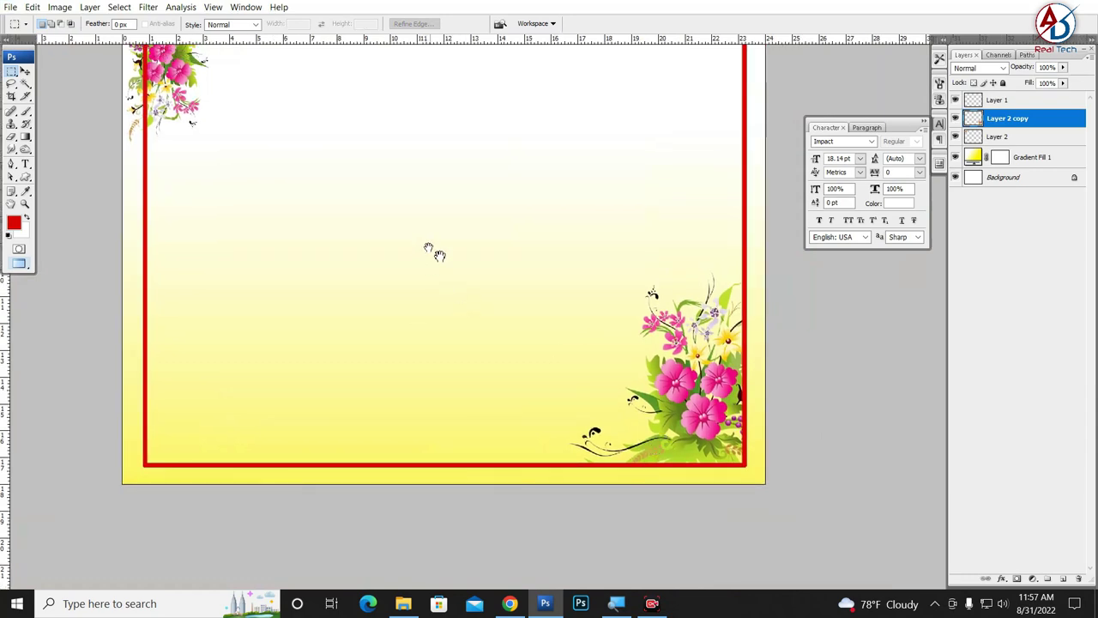
scroll(429, 248, up, 1)
scroll(509, 441, up, 2)
Step: Delete the top-left flowers' overhang at the left edge and above the top border
mouse_move(510, 441)
mouse_down()
mouse_move(717, 441)
mouse_move(309, 165)
mouse_up()
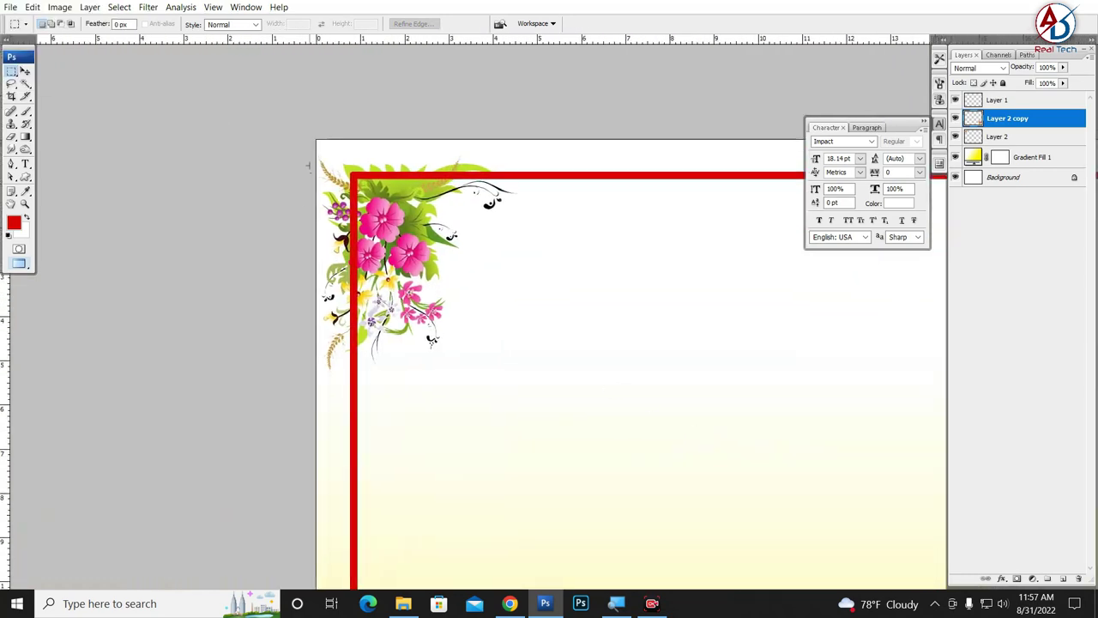
drag(342, 444, 351, 448)
click(1000, 136)
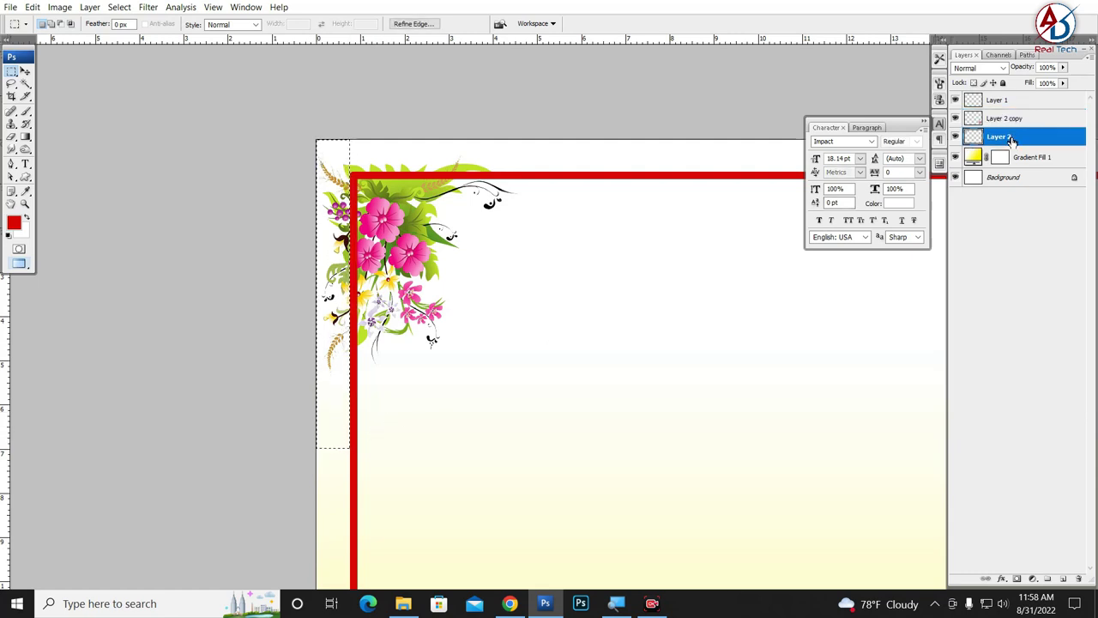
key(Delete)
drag(590, 275, 462, 306)
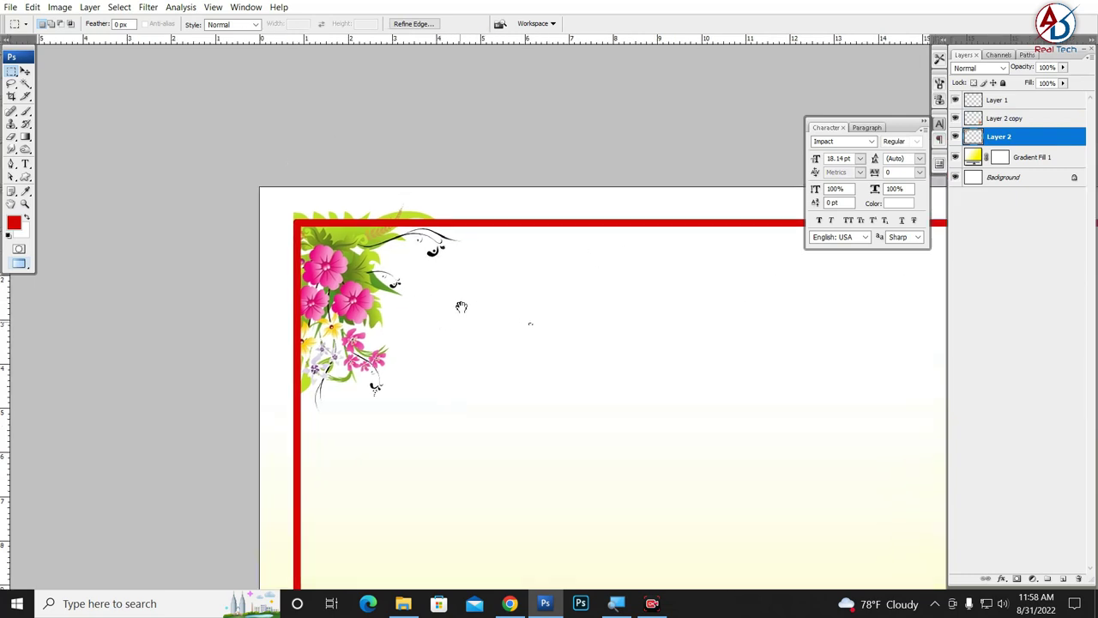
drag(459, 220, 489, 217)
key(Delete)
key(ctrl+d)
Step: Zoom in and out to review the trimmed flower corners, with the Move tool active
key(ctrl+minus)
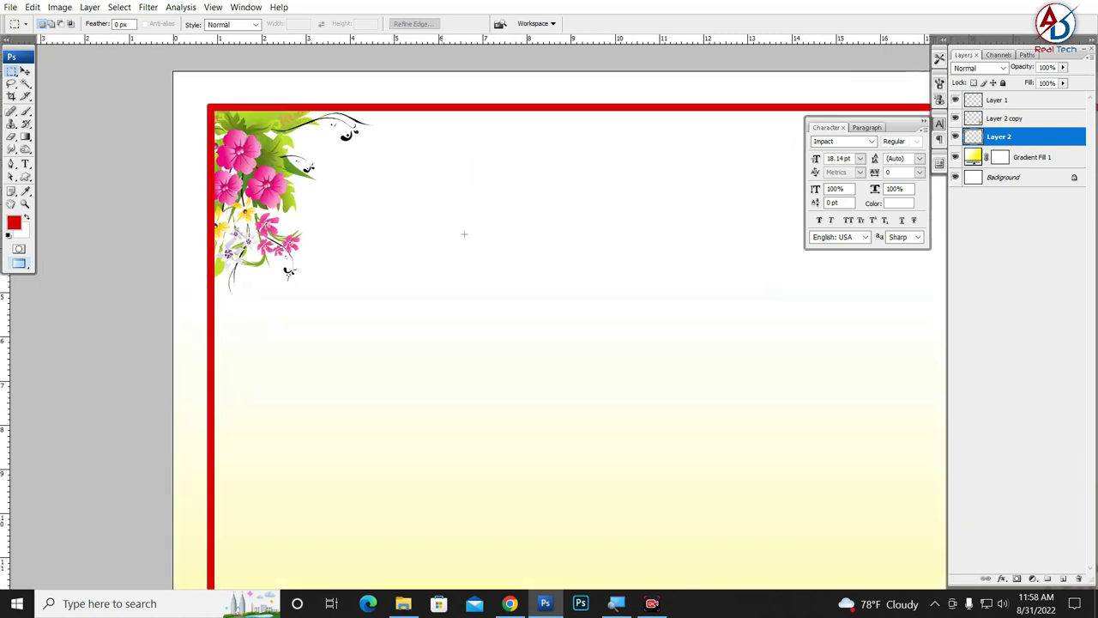
key(ctrl+minus)
key(ctrl+minus)
key(ctrl+plus)
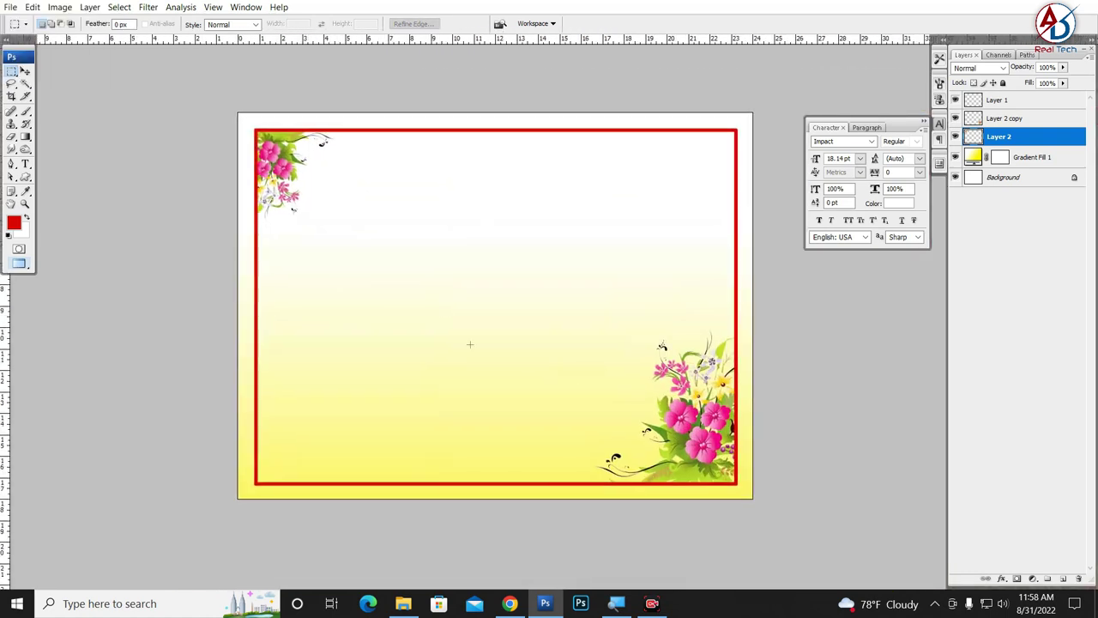
click(25, 73)
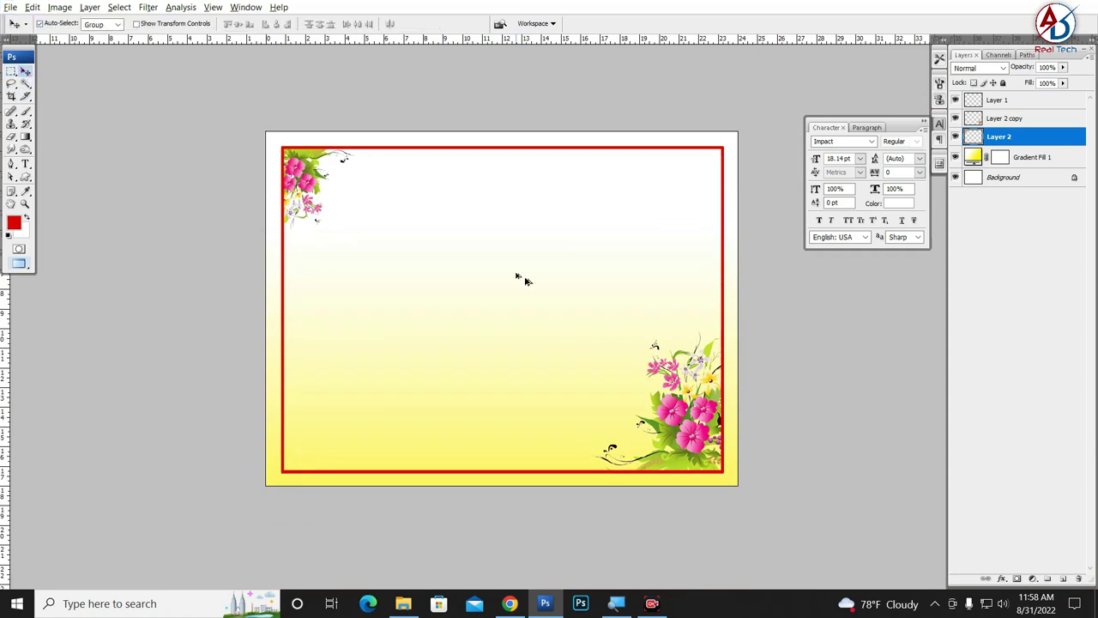
key(ctrl+minus)
key(ctrl+plus)
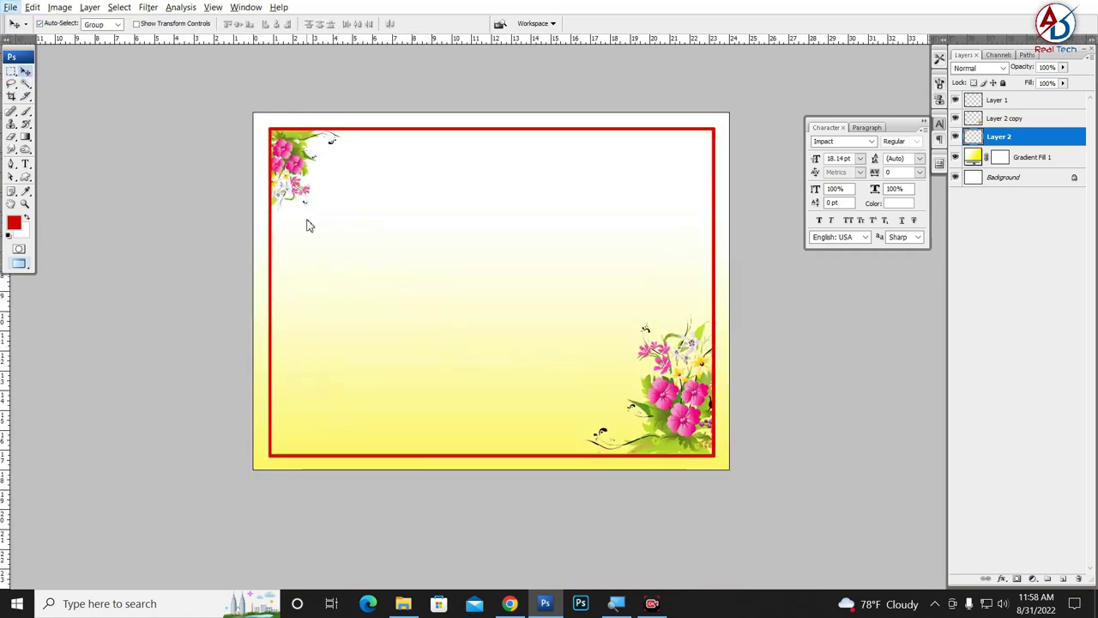
key(ctrl+plus)
key(ctrl+minus)
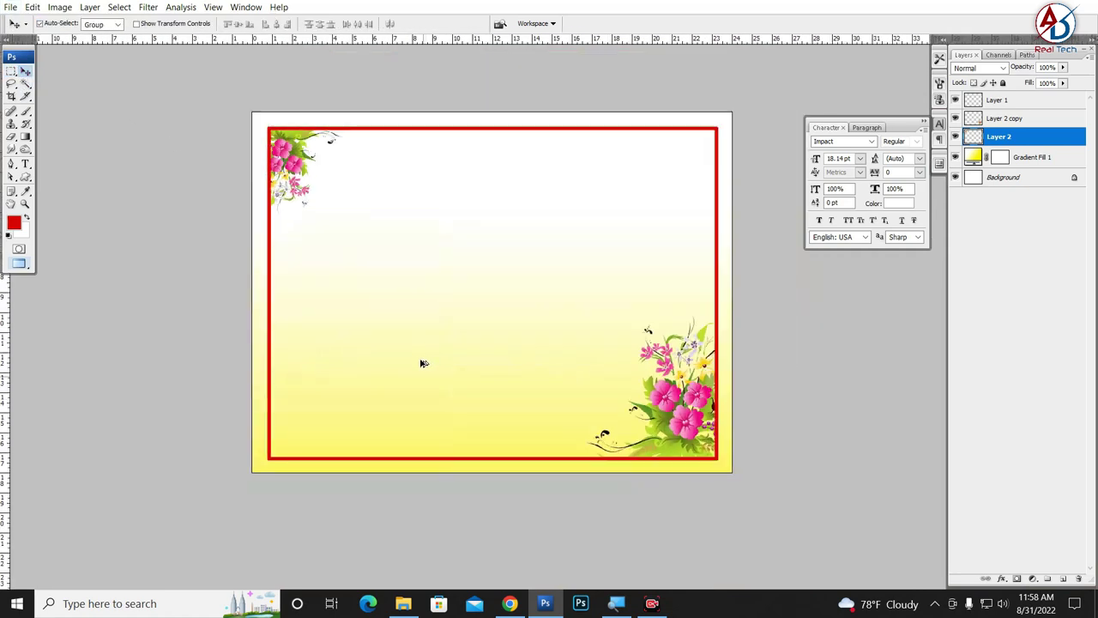
key(ctrl+plus)
key(ctrl+minus)
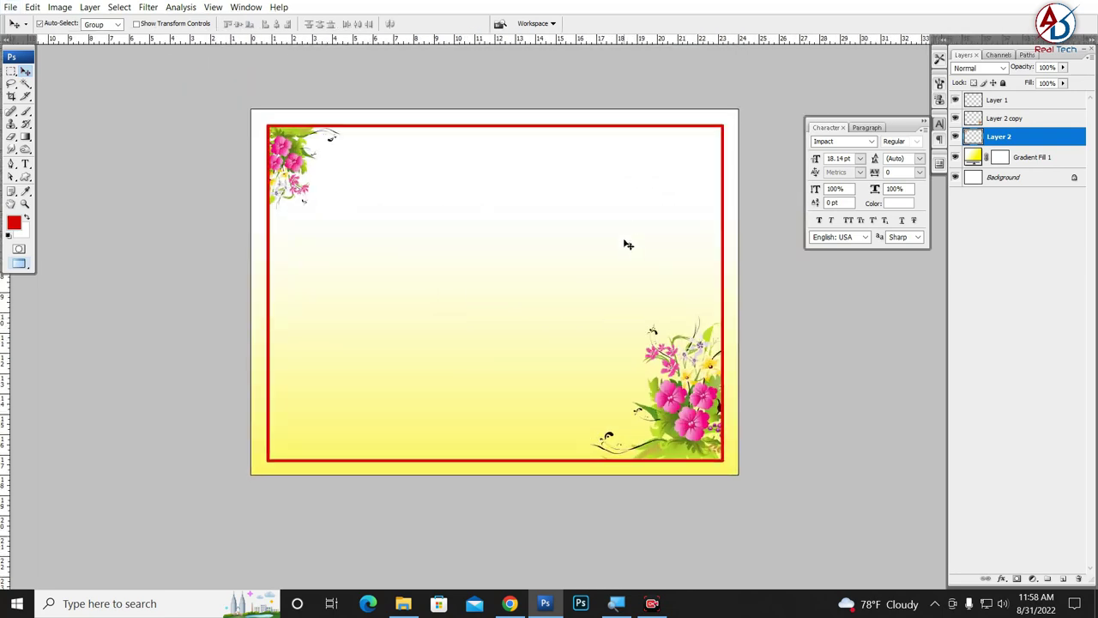
key(ctrl+plus)
Step: Start a text line near the top in the 001 ARAP 2 font, coloured red
click(25, 163)
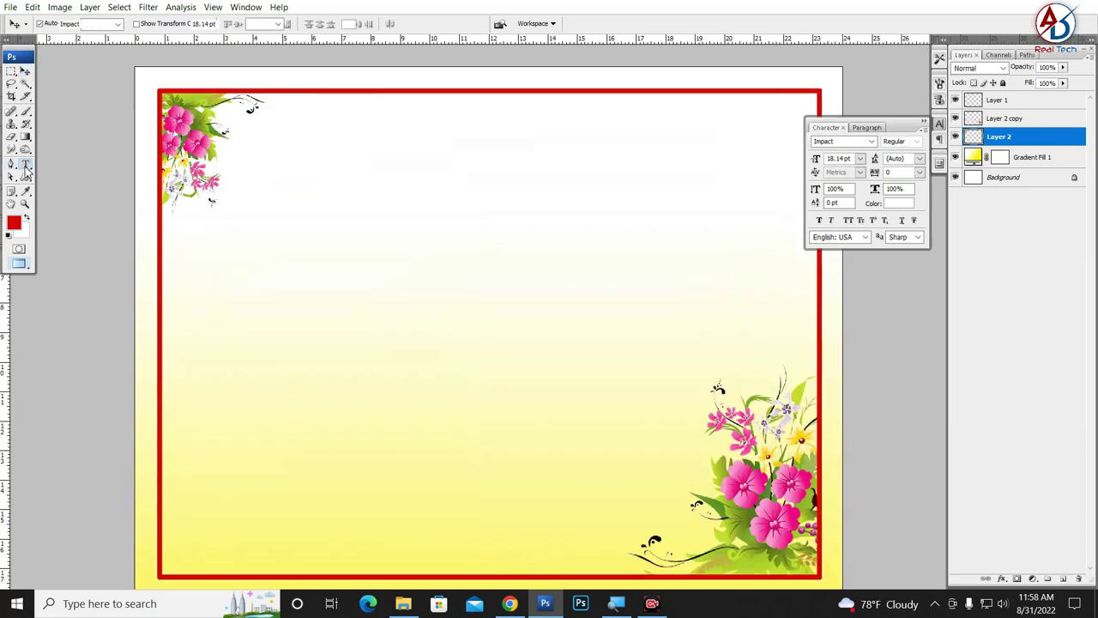
click(349, 226)
click(118, 23)
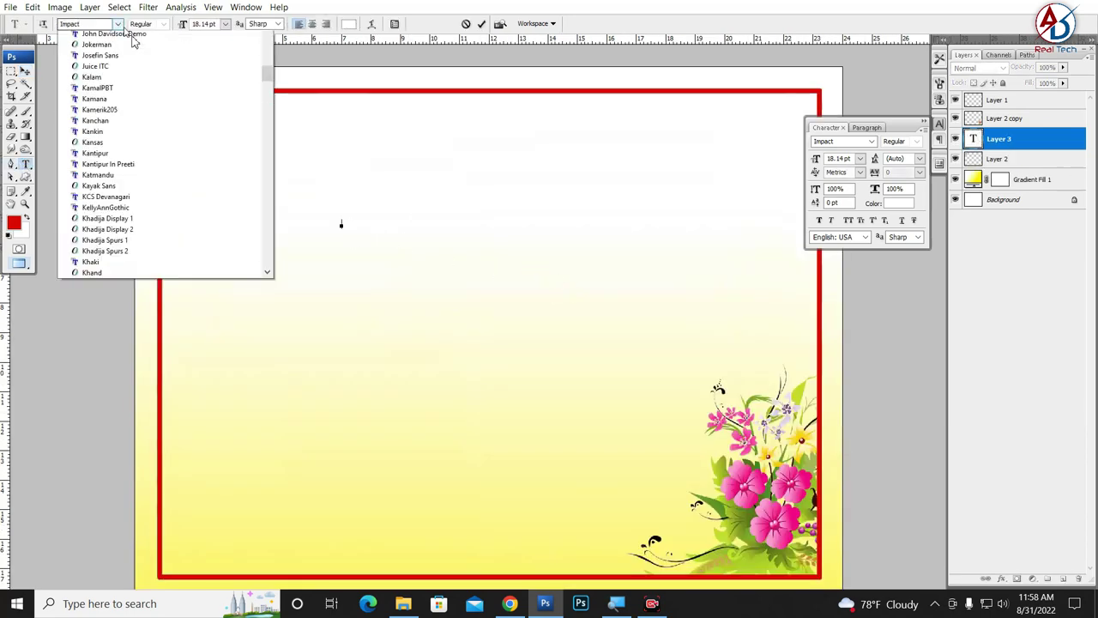
drag(269, 262, 285, 39)
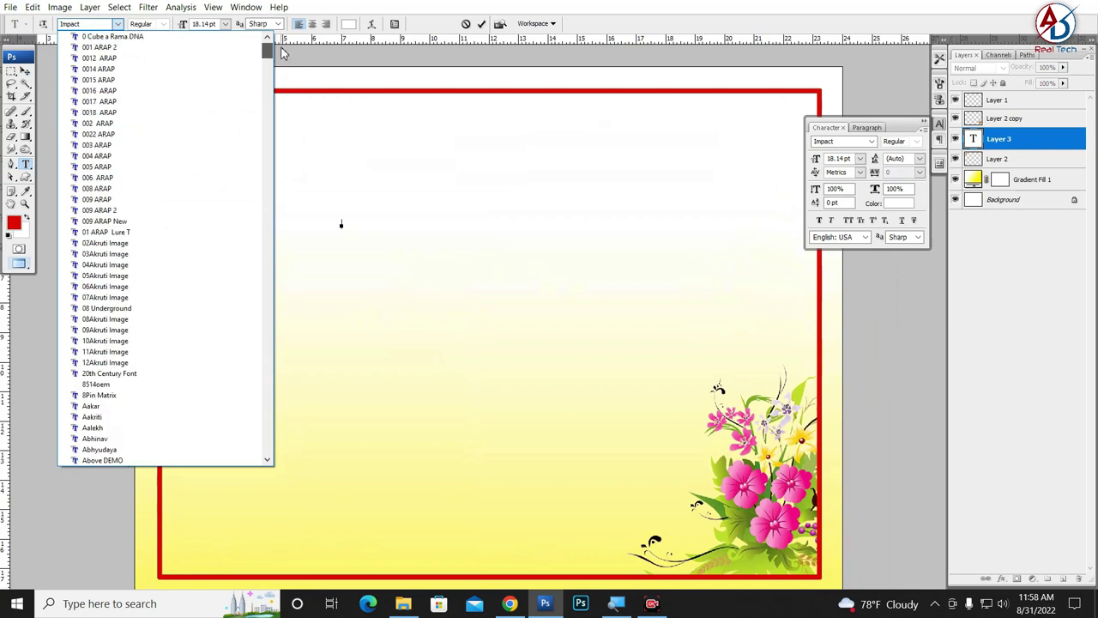
click(99, 52)
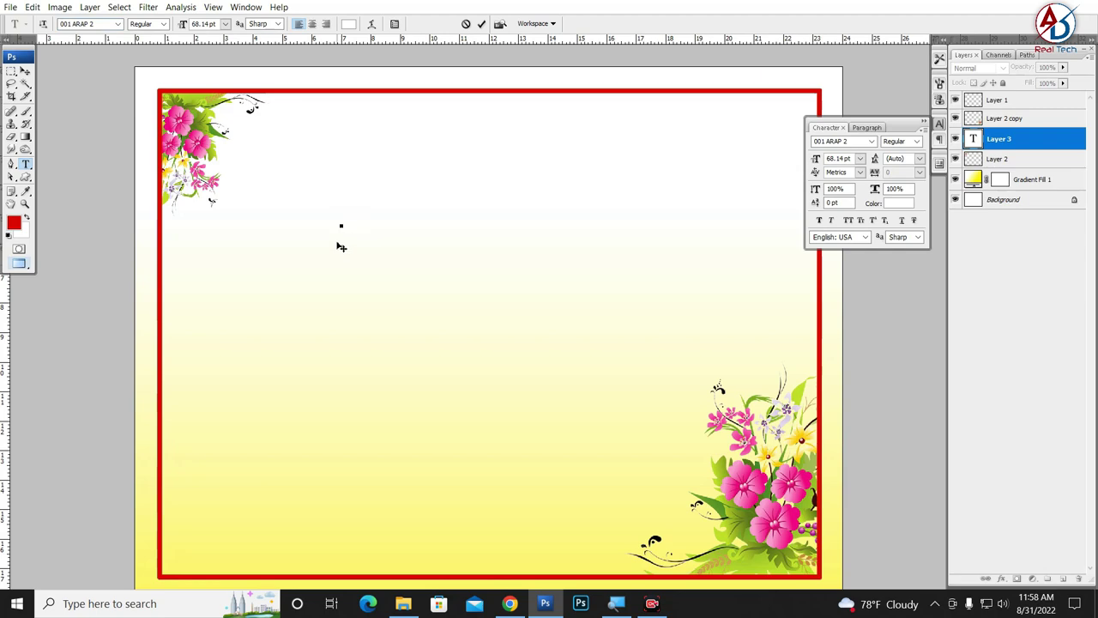
click(898, 202)
click(870, 360)
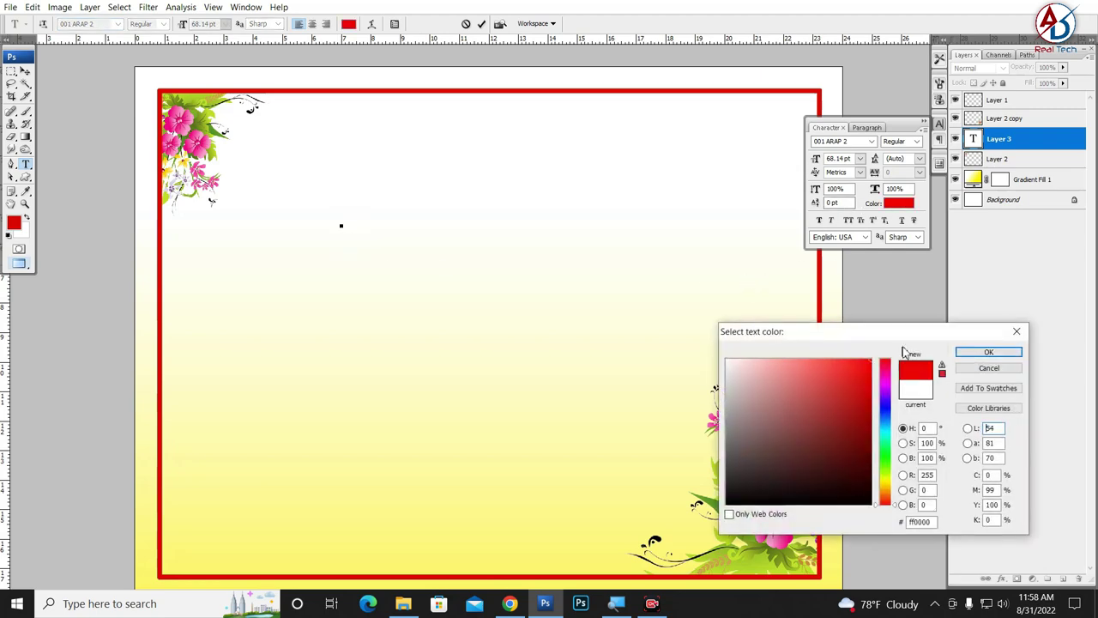
click(989, 354)
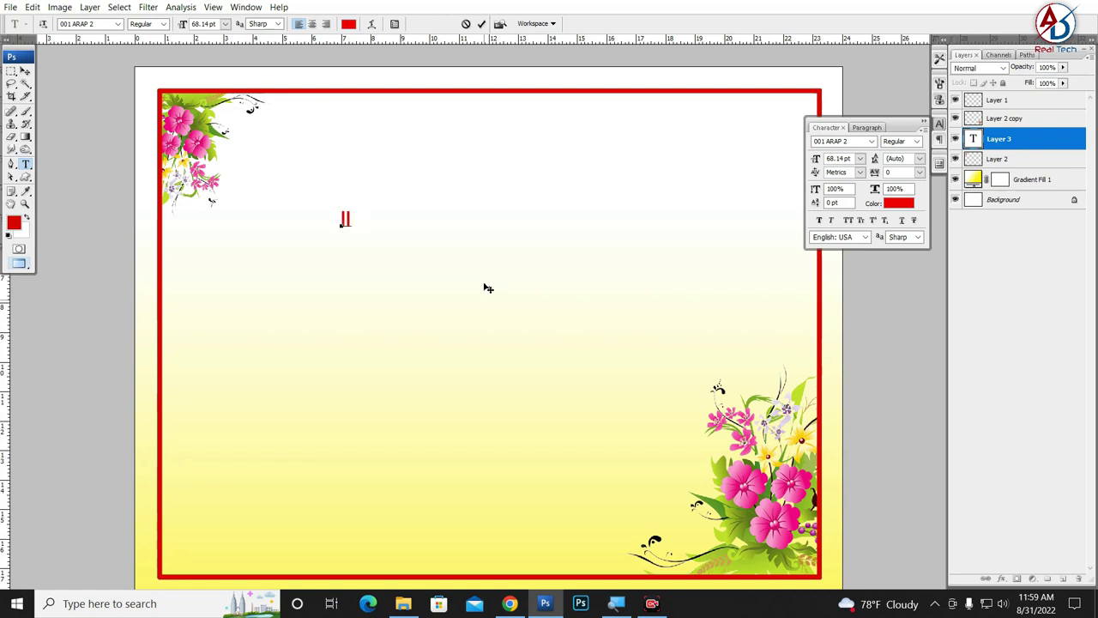
Step: Type the ॥ श्री गणेशाय नम् ॥ heading and recolour it black
text(J)
text( x.ks'kk; ue~ AA)
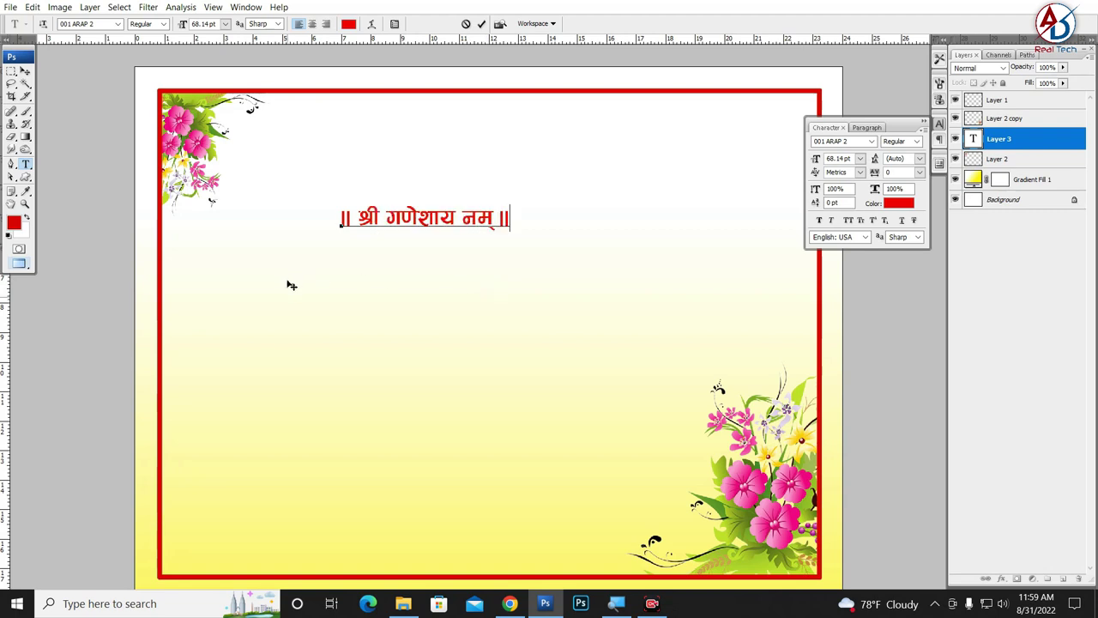
key(ctrl+a)
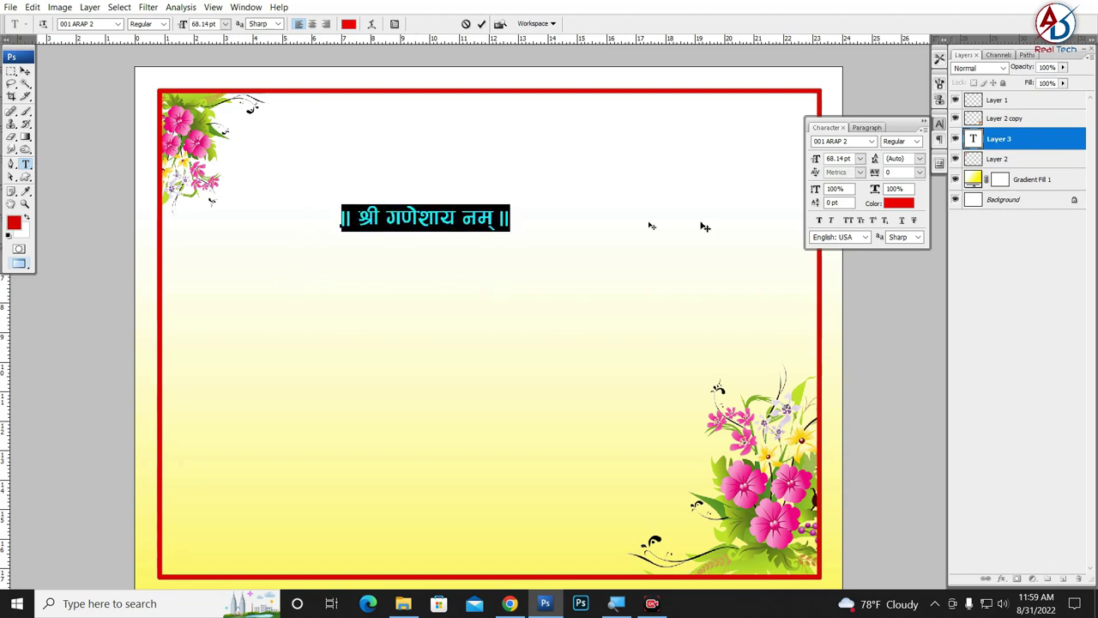
click(886, 204)
click(738, 501)
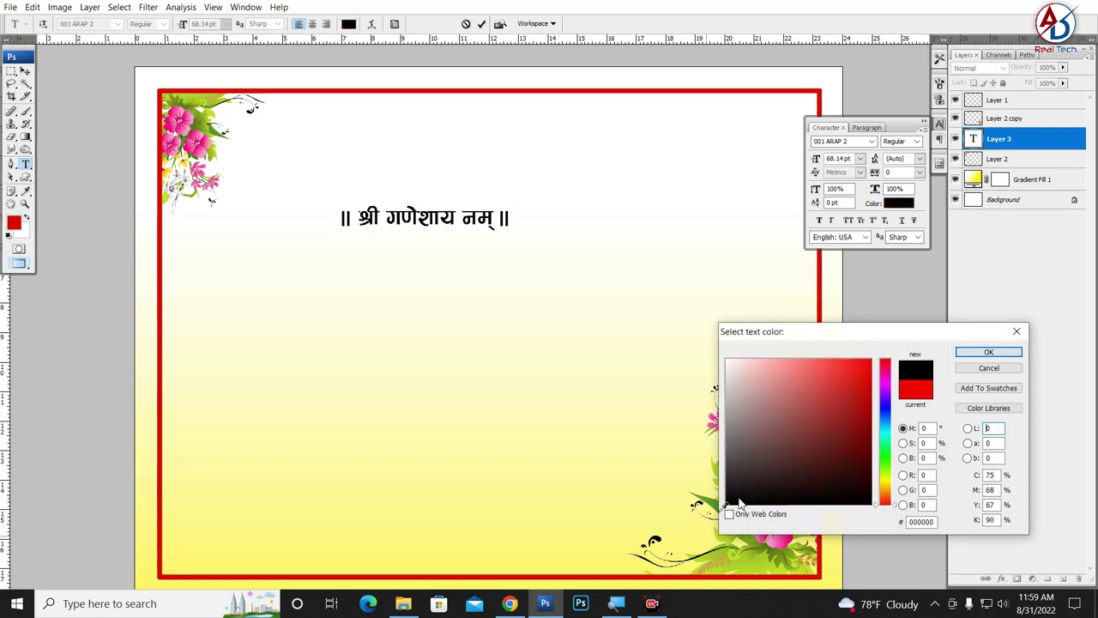
click(1008, 356)
key(v)
Step: Scale the heading to 76% and centre it horizontally near the card's top
key(ctrl+t)
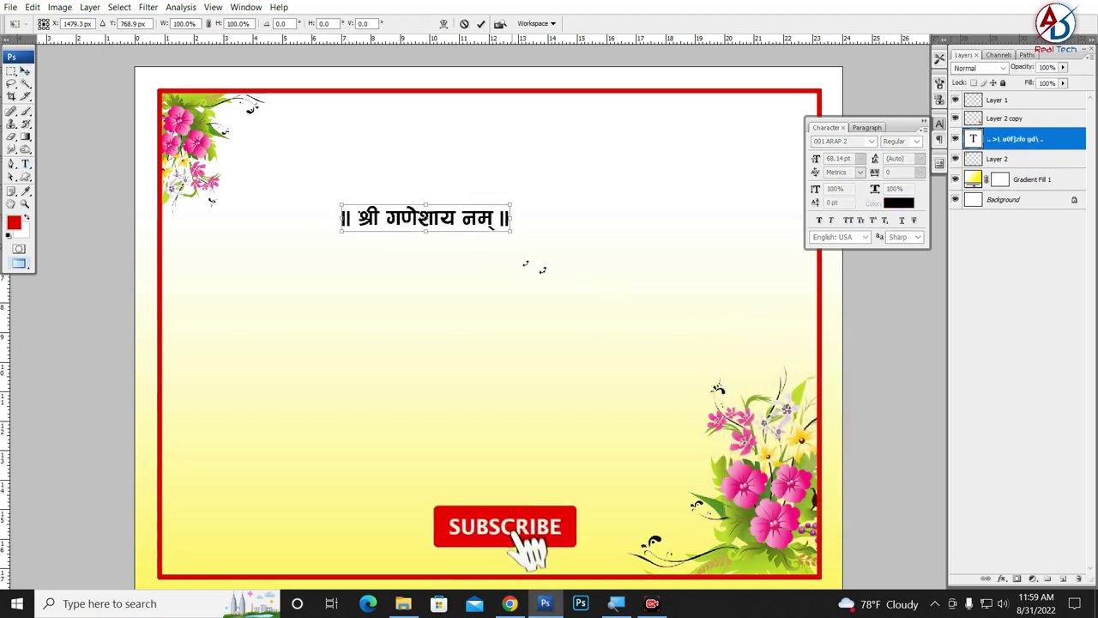
mouse_move(511, 230)
mouse_down()
mouse_move(473, 220)
mouse_move(535, 118)
mouse_up()
key(Return)
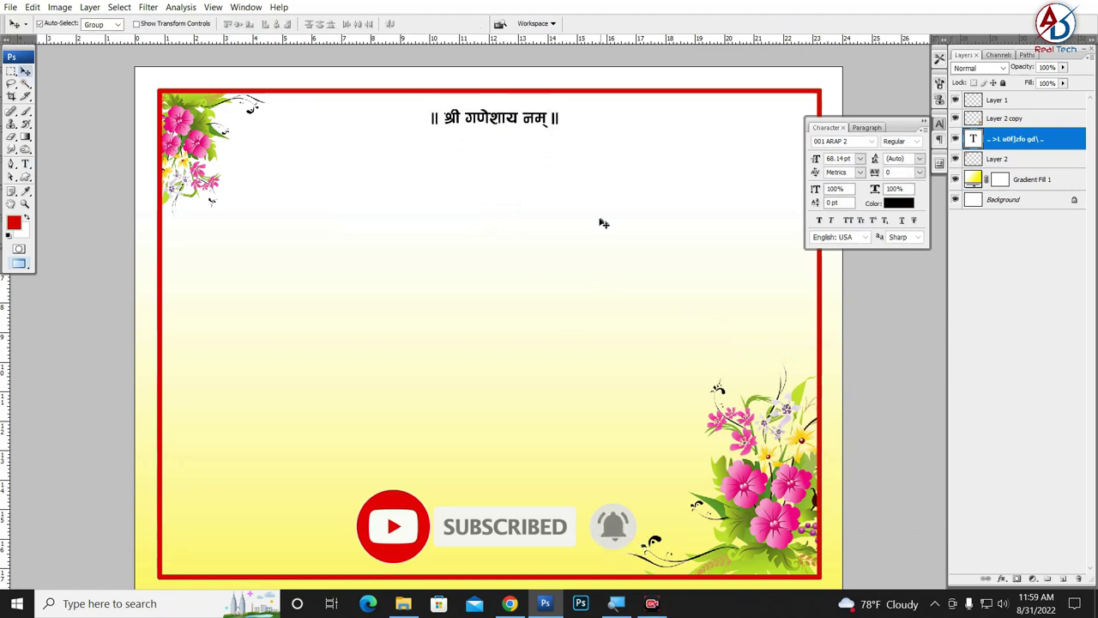
key(ctrl+a)
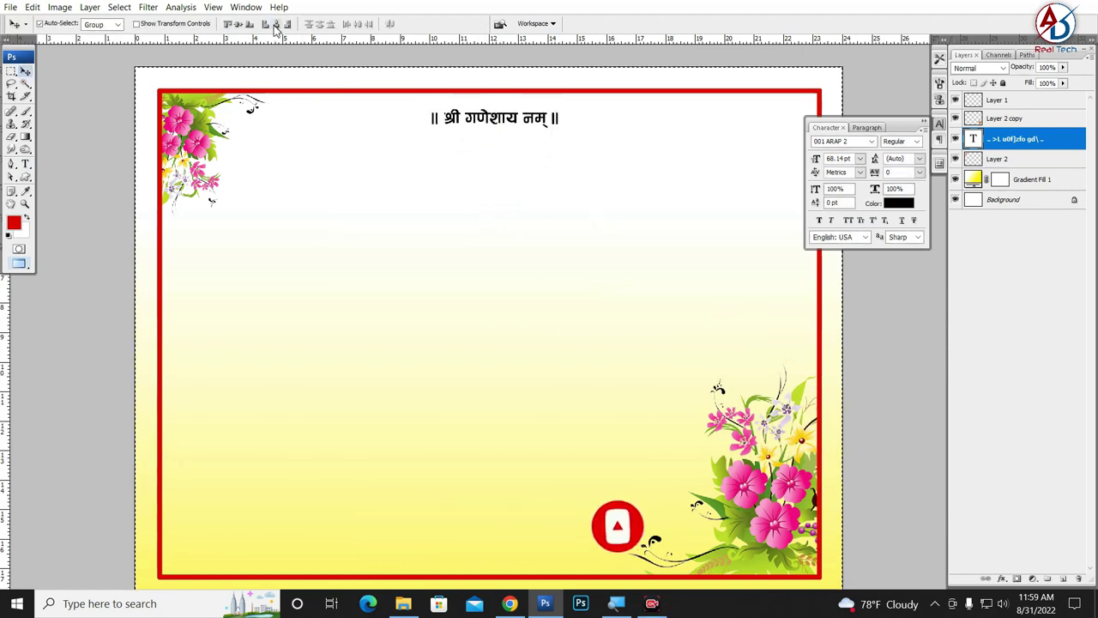
click(276, 24)
key(ctrl+d)
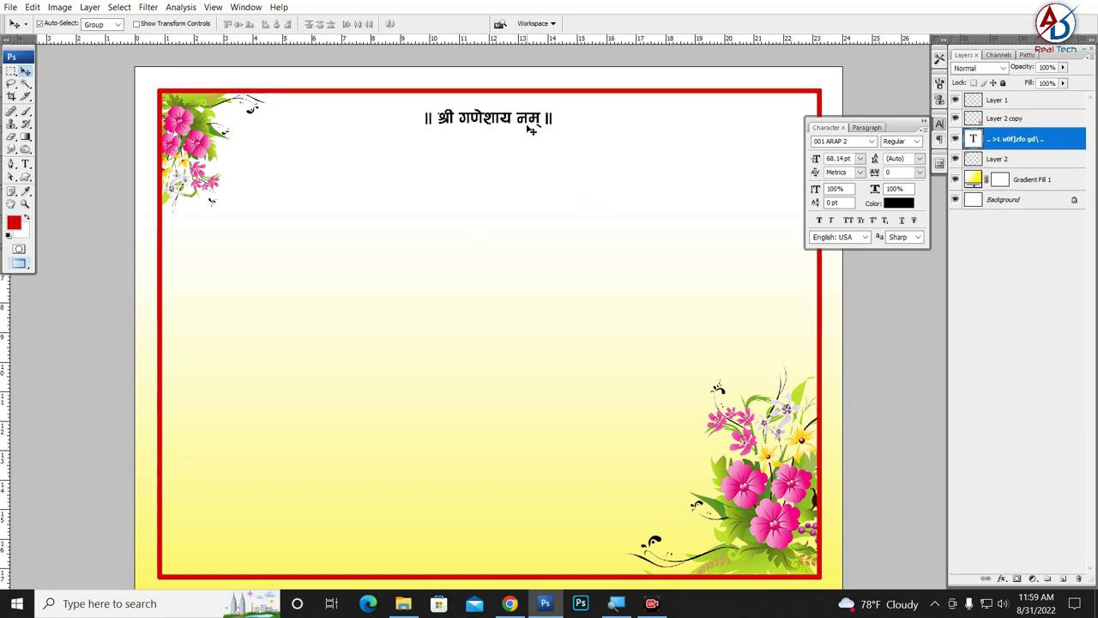
drag(528, 126, 523, 111)
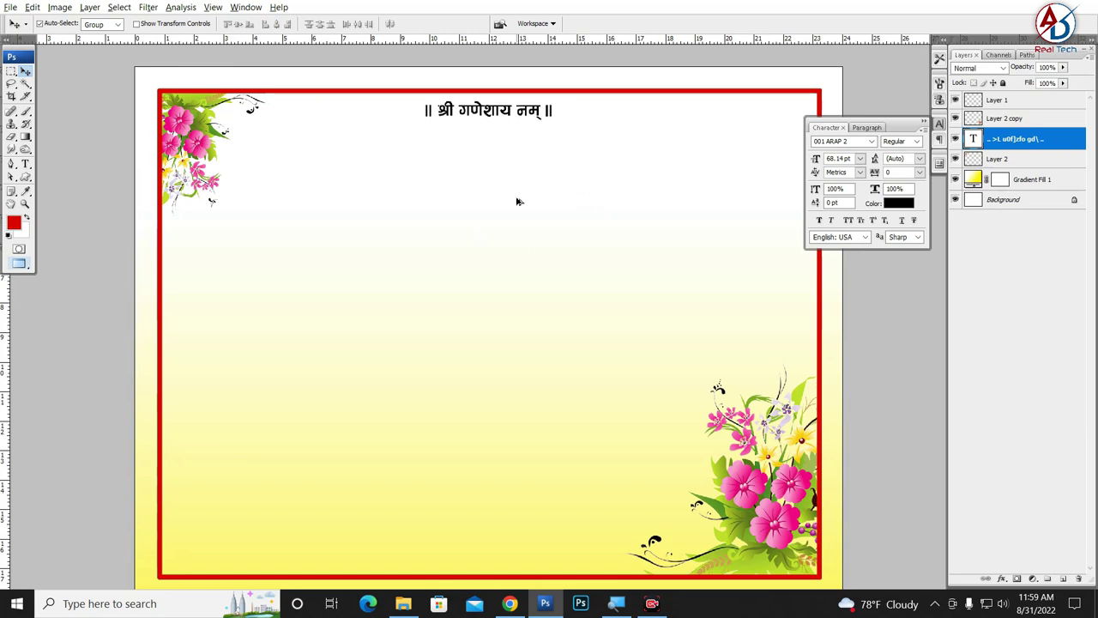
key(ctrl+minus)
key(ctrl+minus)
key(ctrl+plus)
key(ctrl+plus)
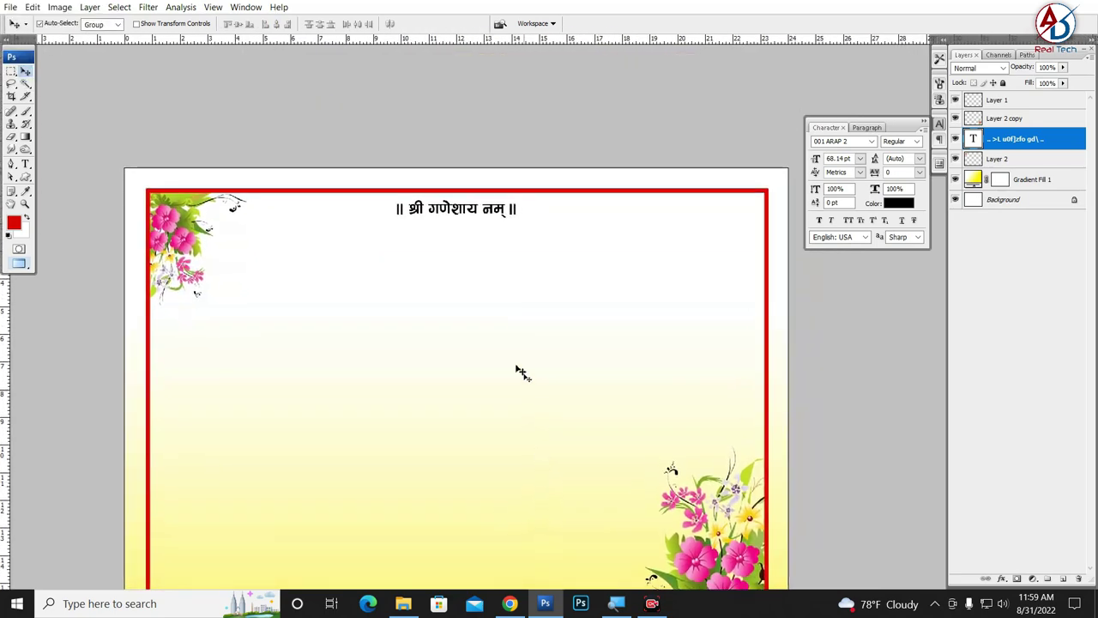
Step: Type शुभ-विवाह on a new line below the heading and set it in the Ganesh font
click(25, 164)
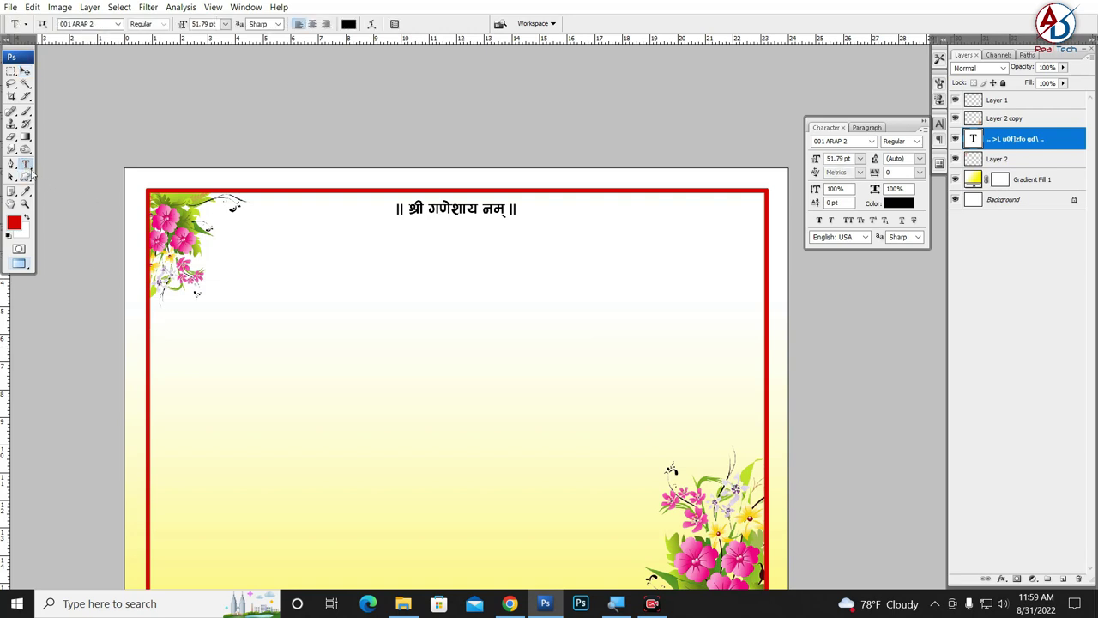
click(338, 333)
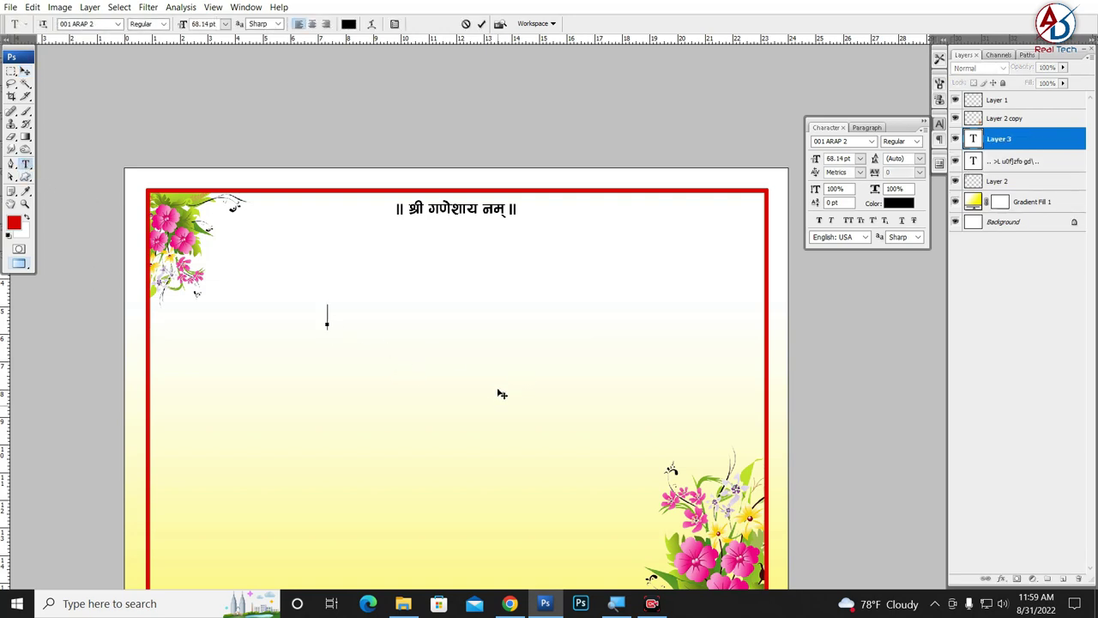
text(शुभ-विवाह)
key(ctrl+a)
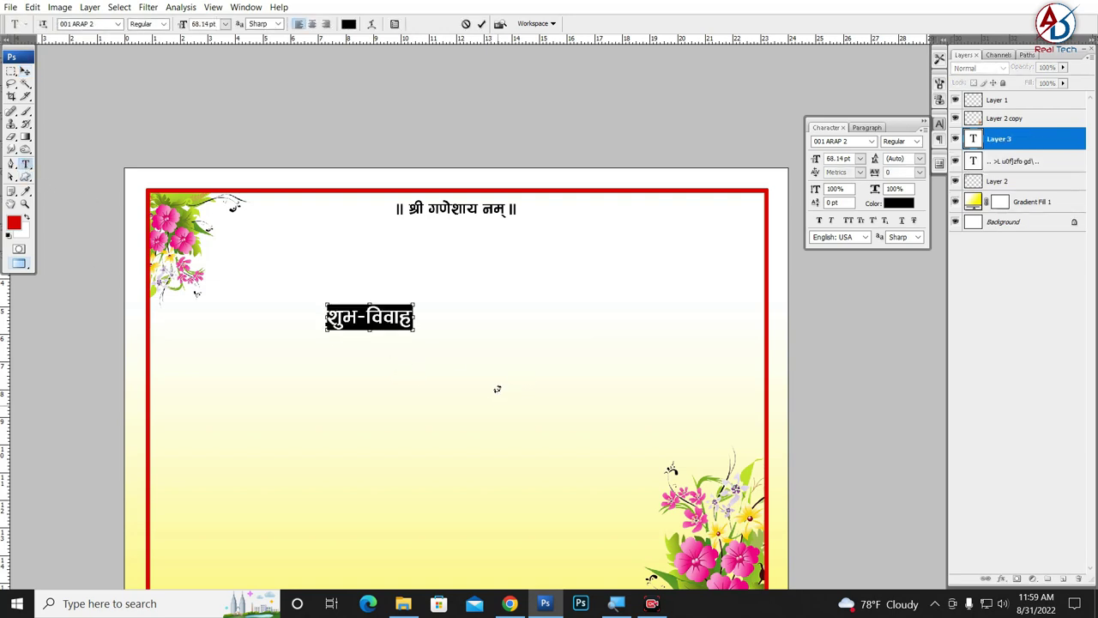
click(100, 24)
text(g)
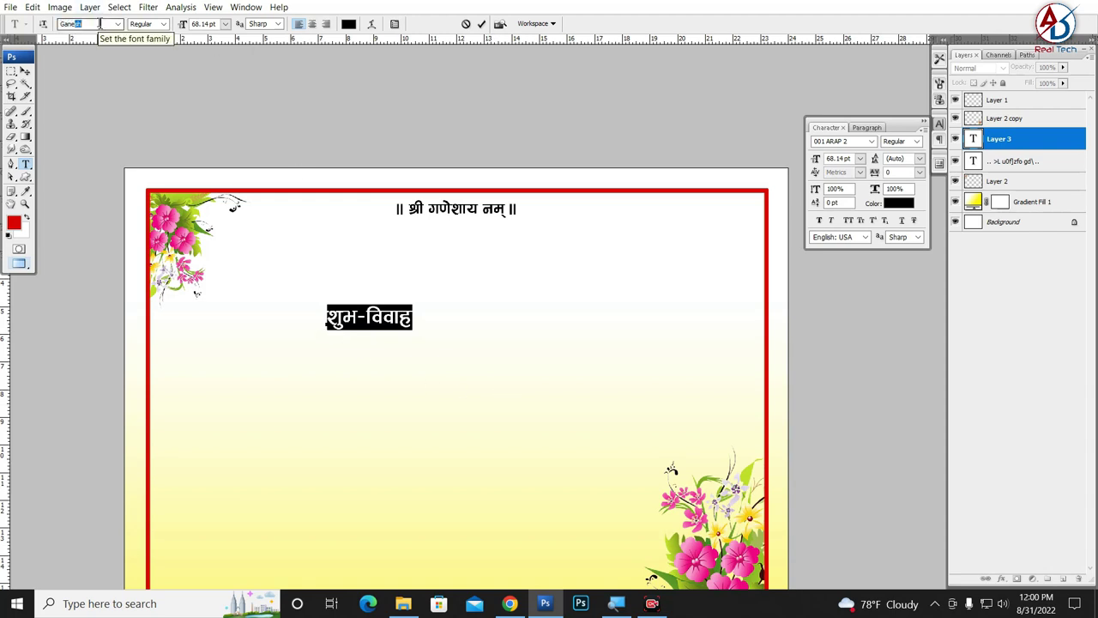
key(Return)
Step: Enlarge शुभ-विवाह to about 323.72 pt in two transforms and move it just under the top line
click(25, 72)
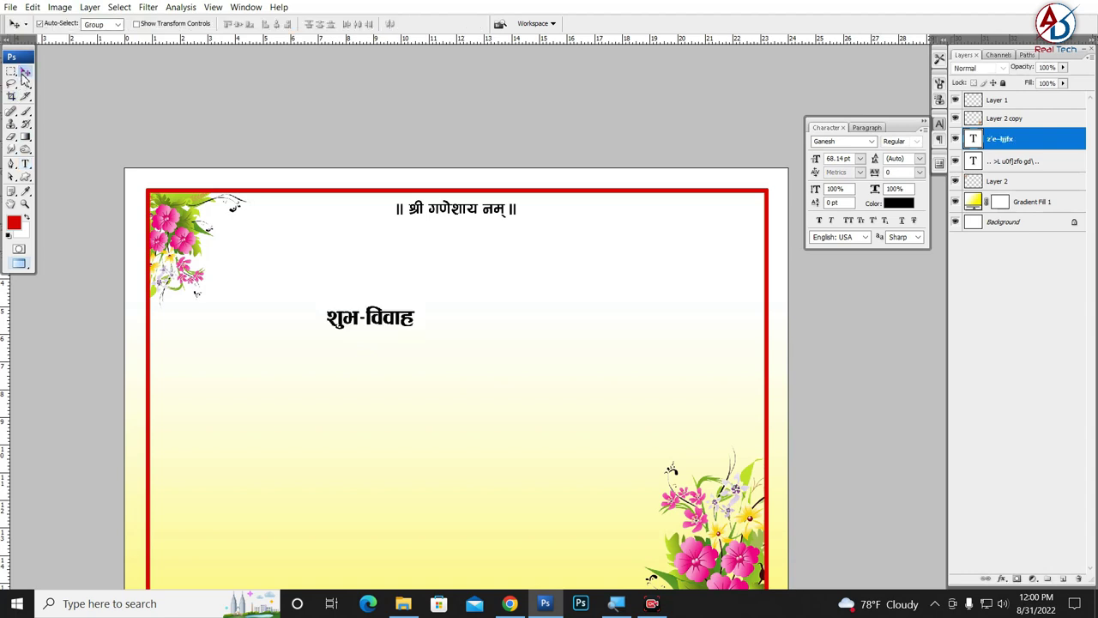
key(ctrl+t)
drag(416, 332, 619, 415)
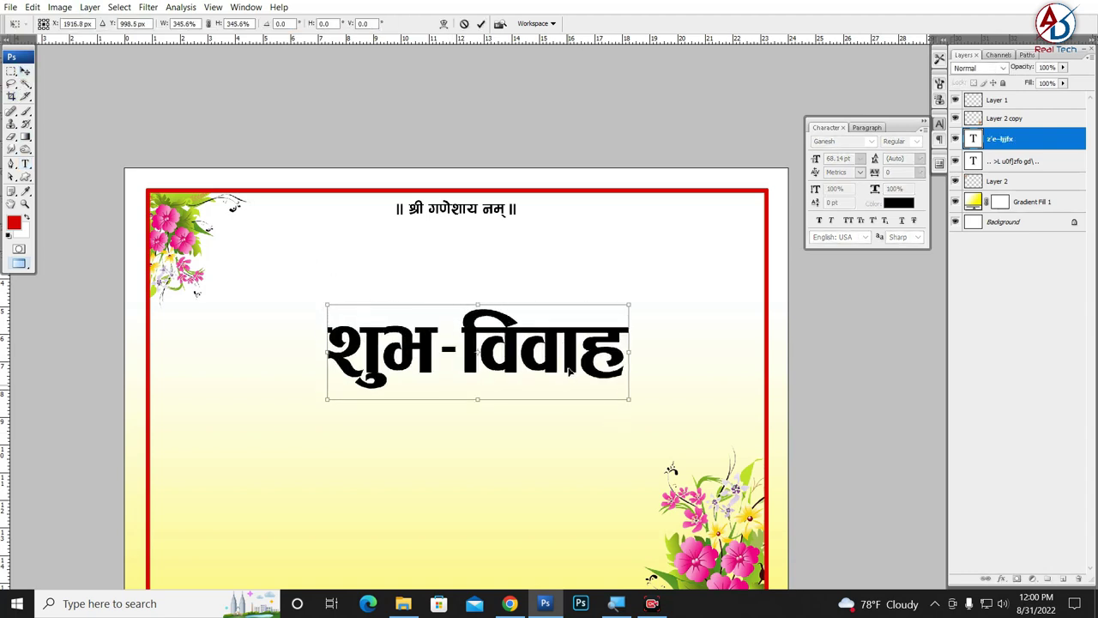
drag(570, 336, 546, 319)
key(Return)
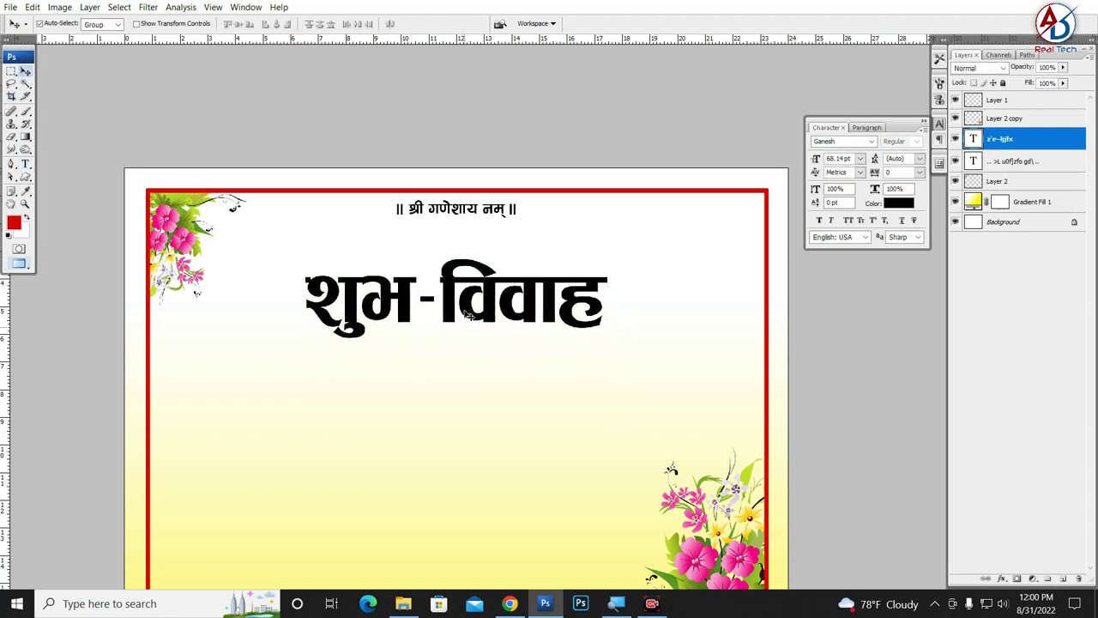
key(ctrl+t)
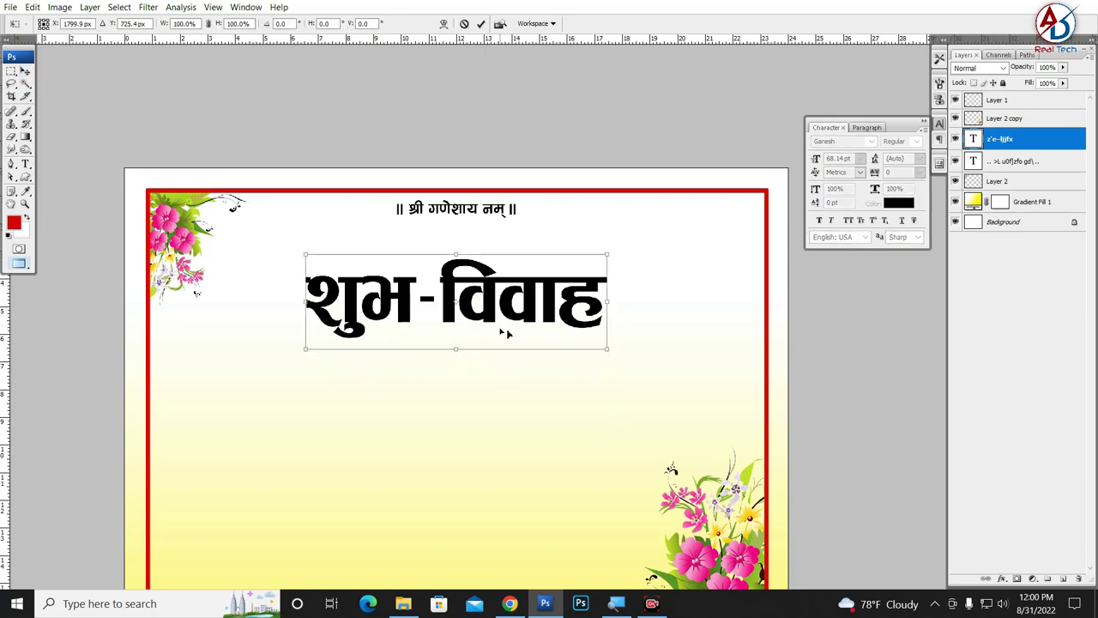
drag(607, 352, 645, 367)
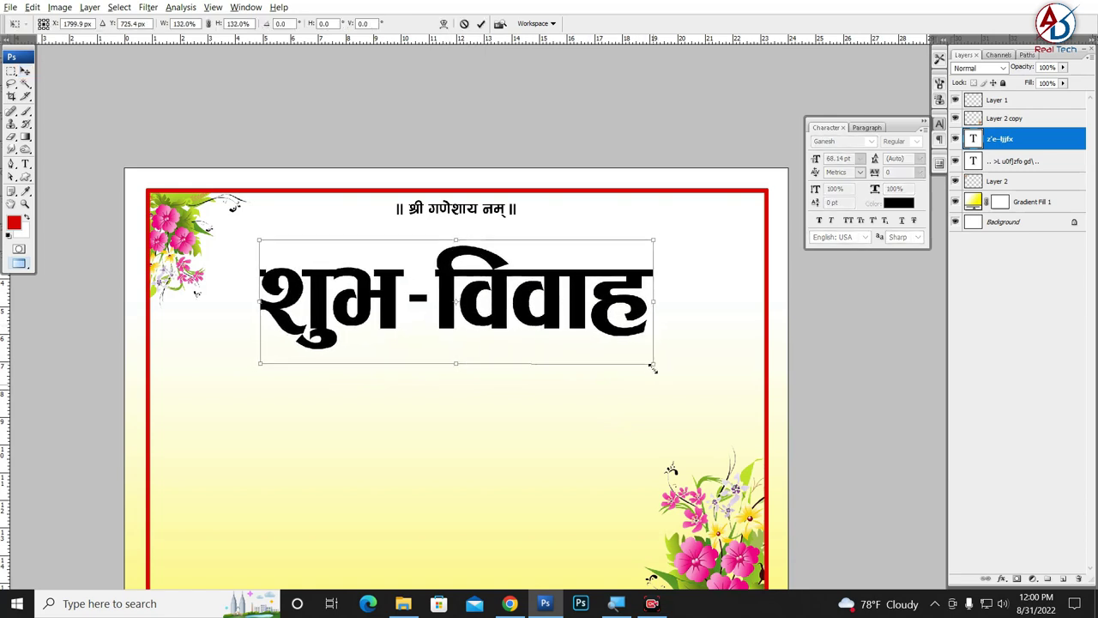
key(Return)
key(ctrl+minus)
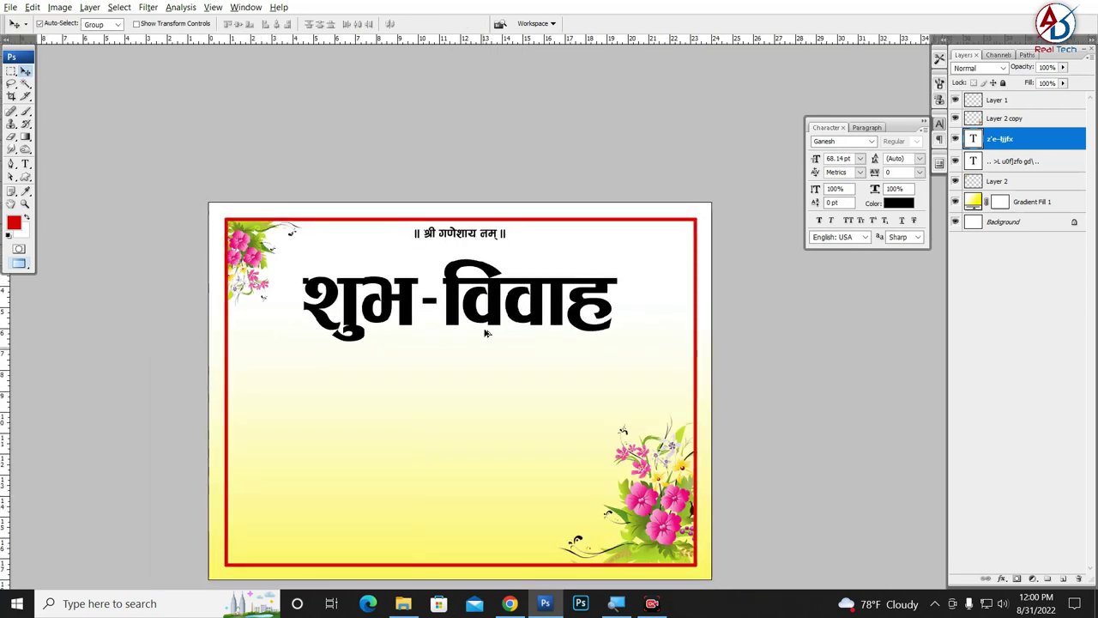
click(25, 164)
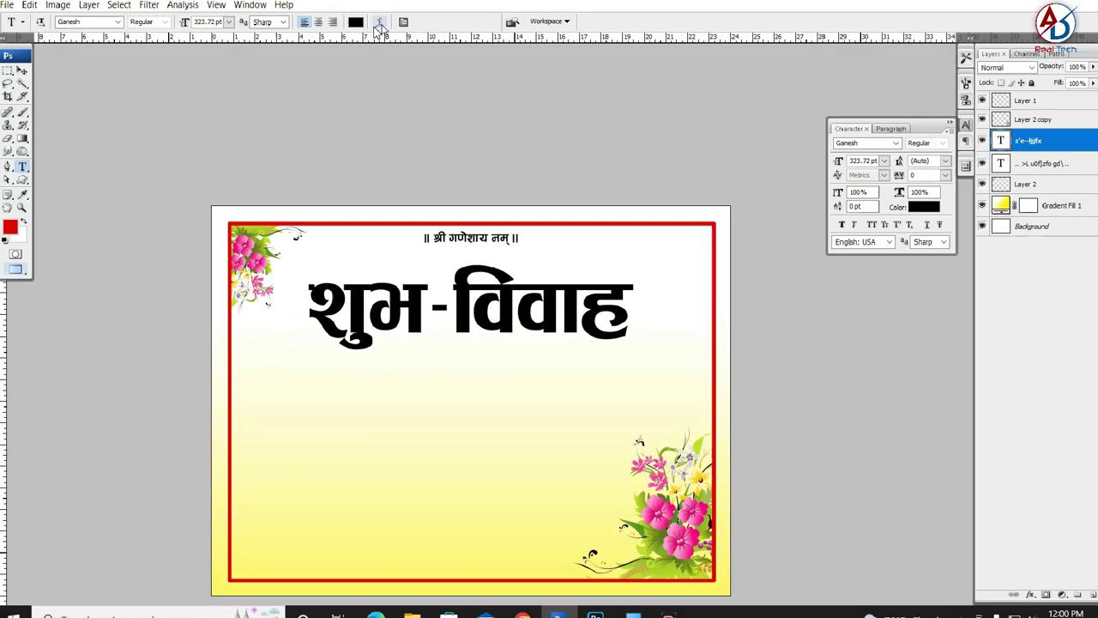
Step: Warp the शुभ-विवाह heading with the Arc style at Bend +27
click(379, 23)
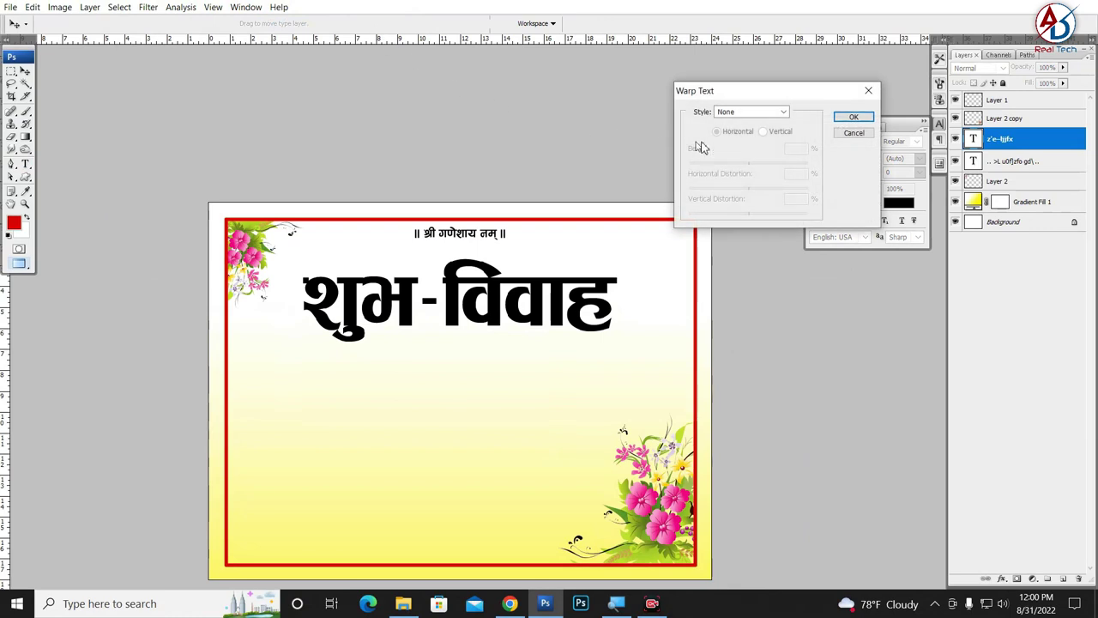
click(751, 113)
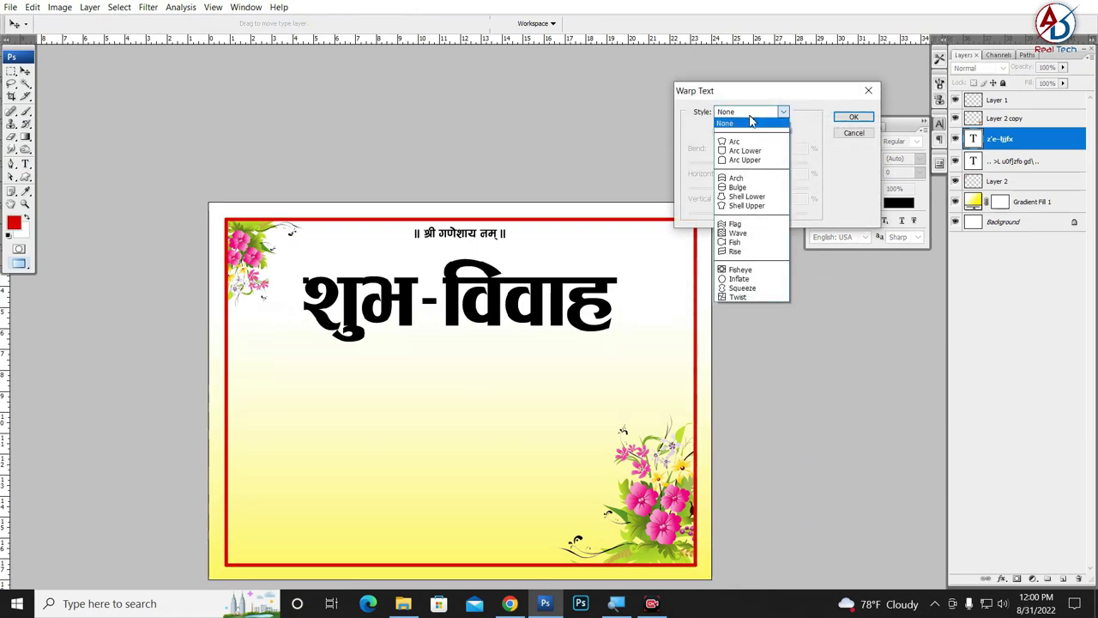
click(736, 142)
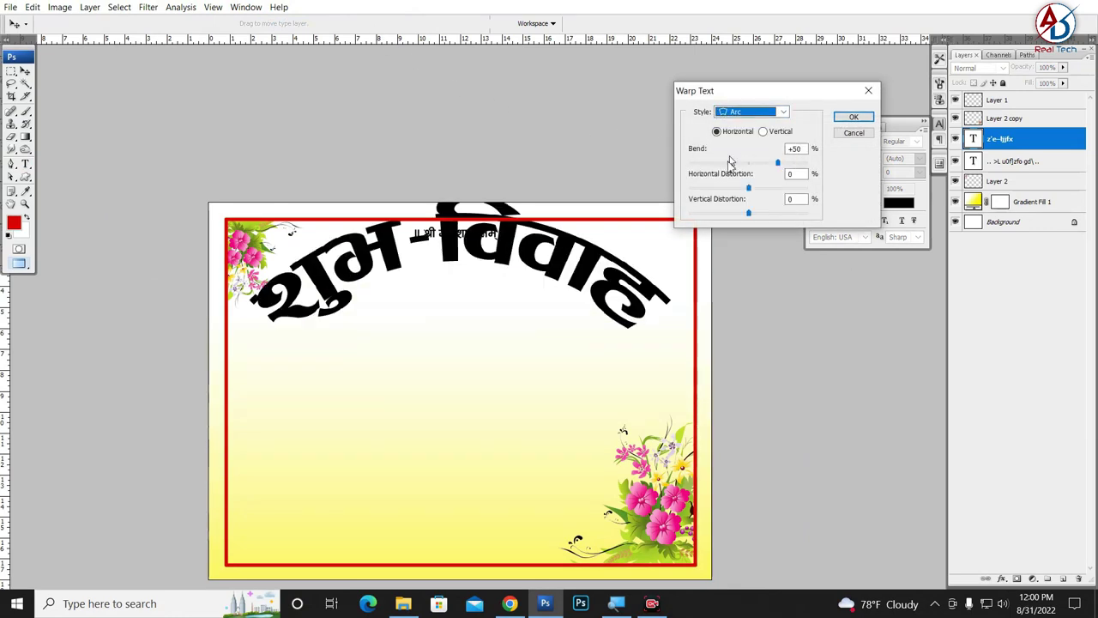
drag(561, 269, 552, 324)
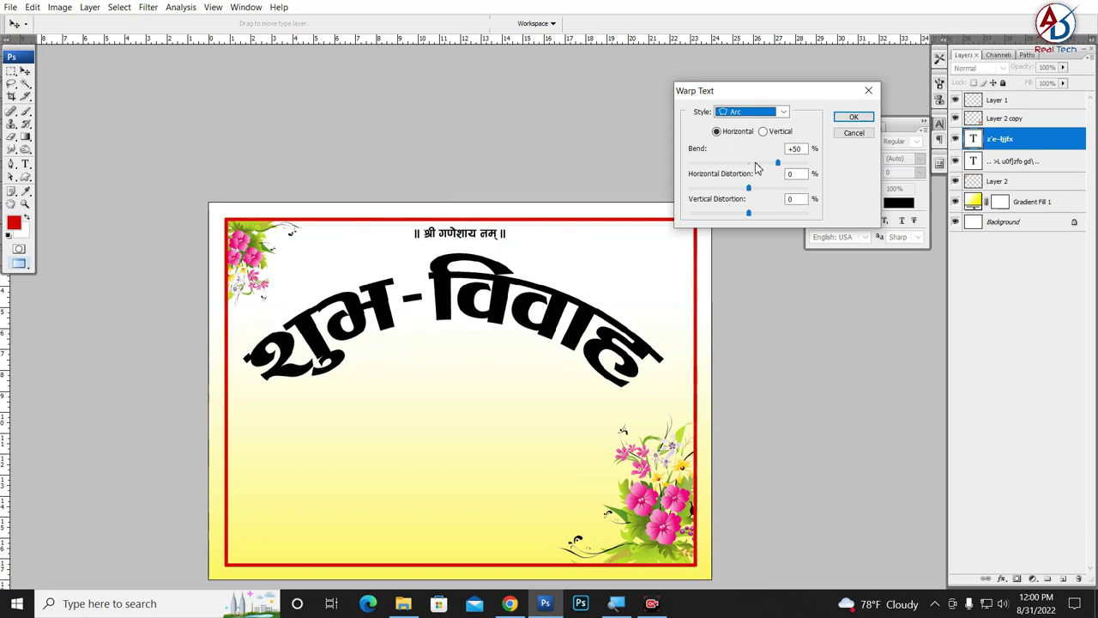
drag(777, 163, 764, 163)
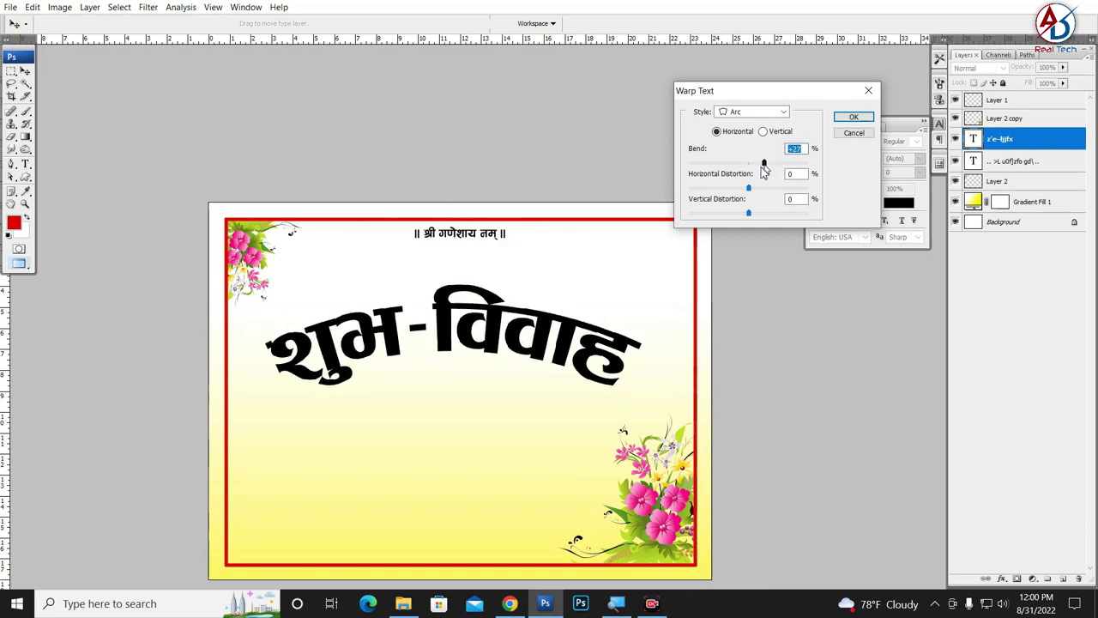
drag(505, 329, 498, 302)
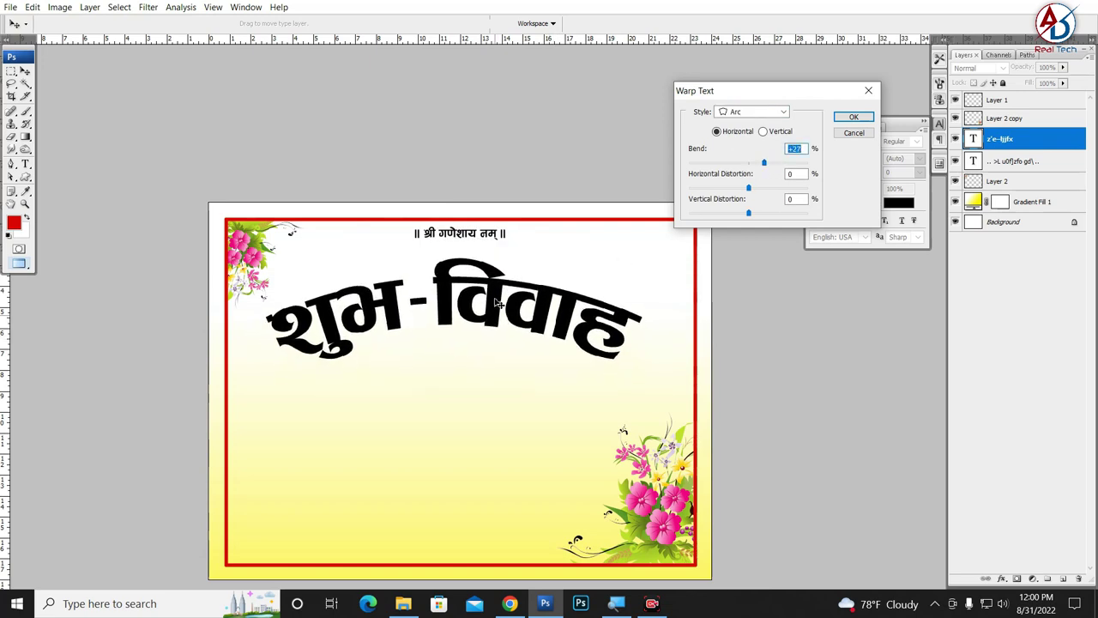
click(854, 119)
key(ctrl+Return)
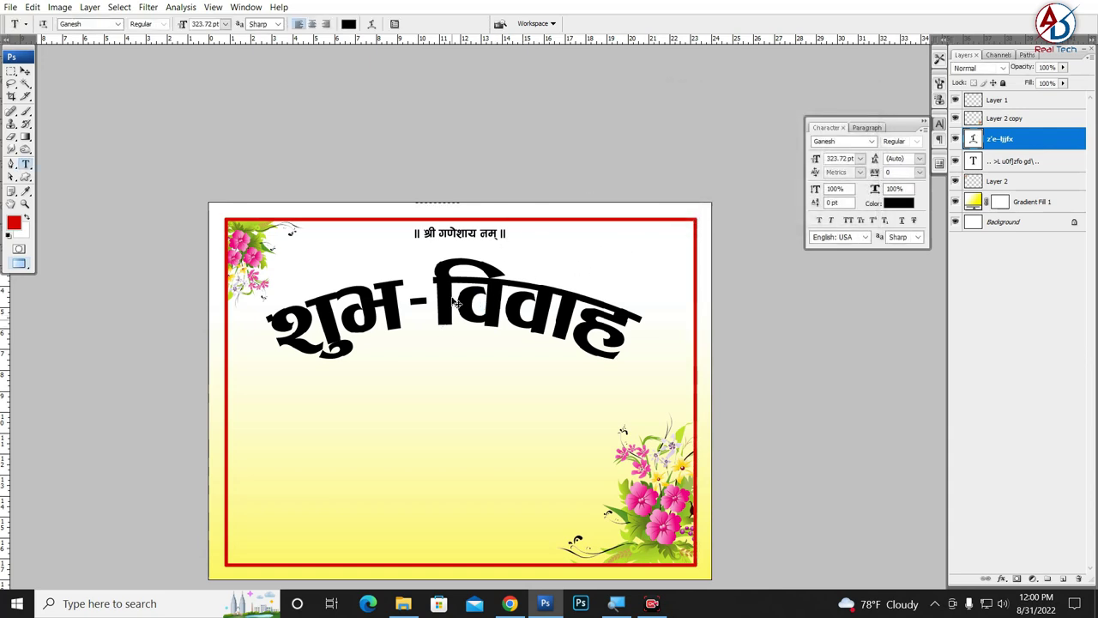
Step: Nudge the arched heading right, then scale it to about 90% and move it up
key(ctrl+a)
key(v)
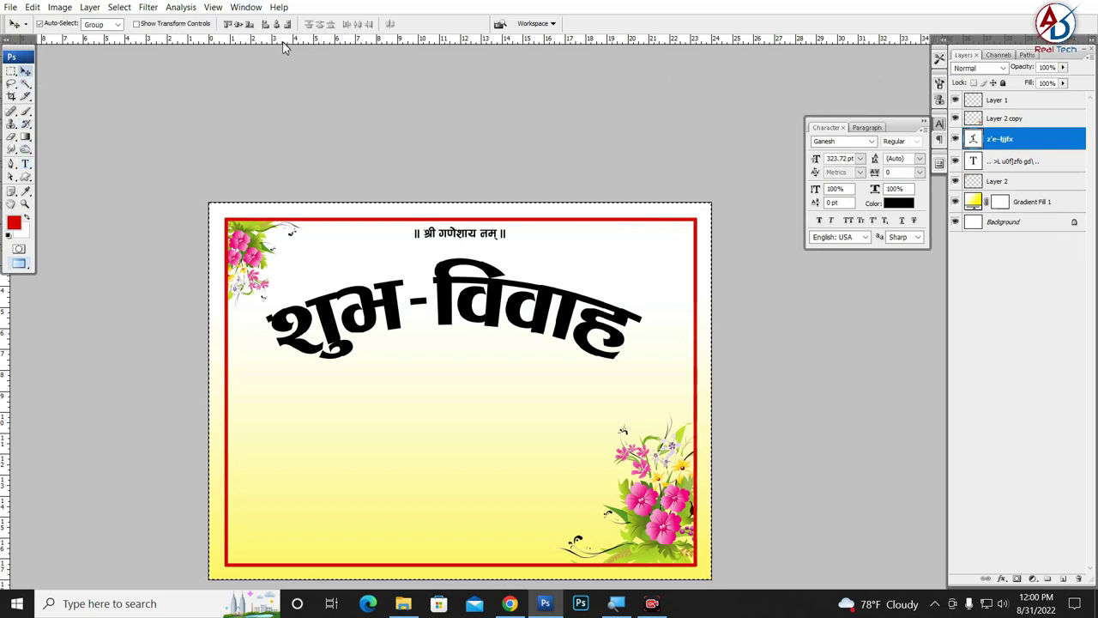
key(shift+Right)
key(ctrl+d)
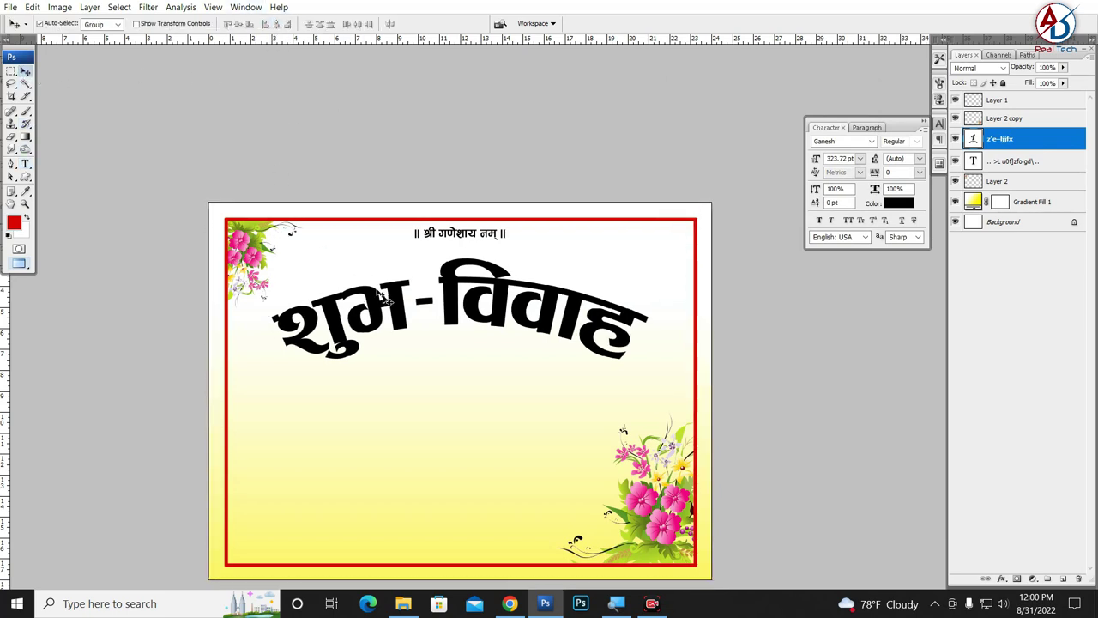
key(ctrl+t)
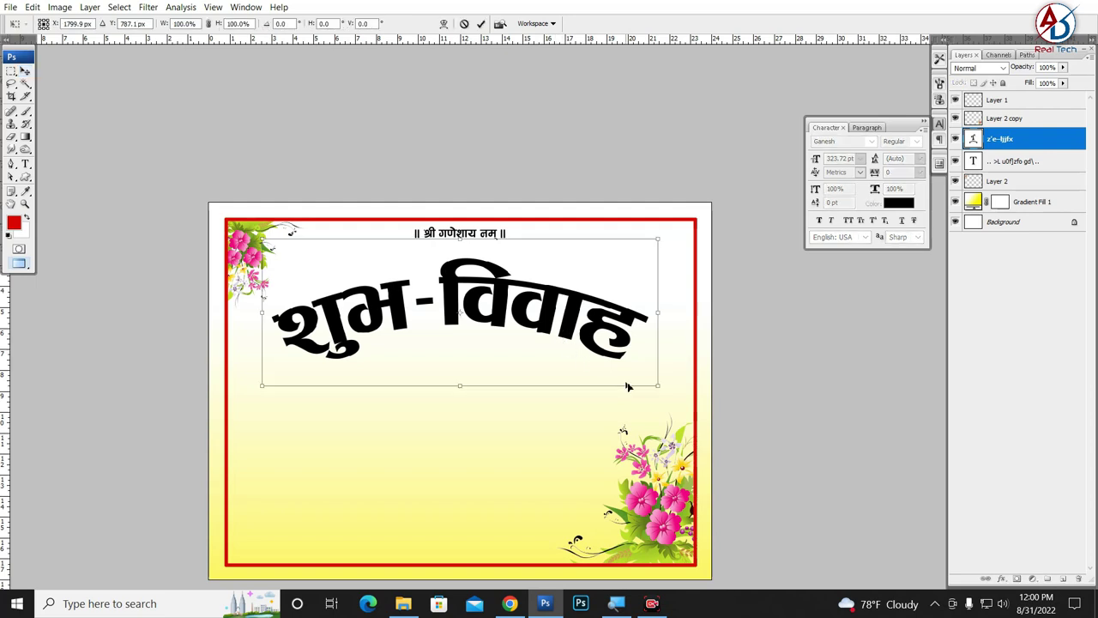
drag(657, 387, 638, 378)
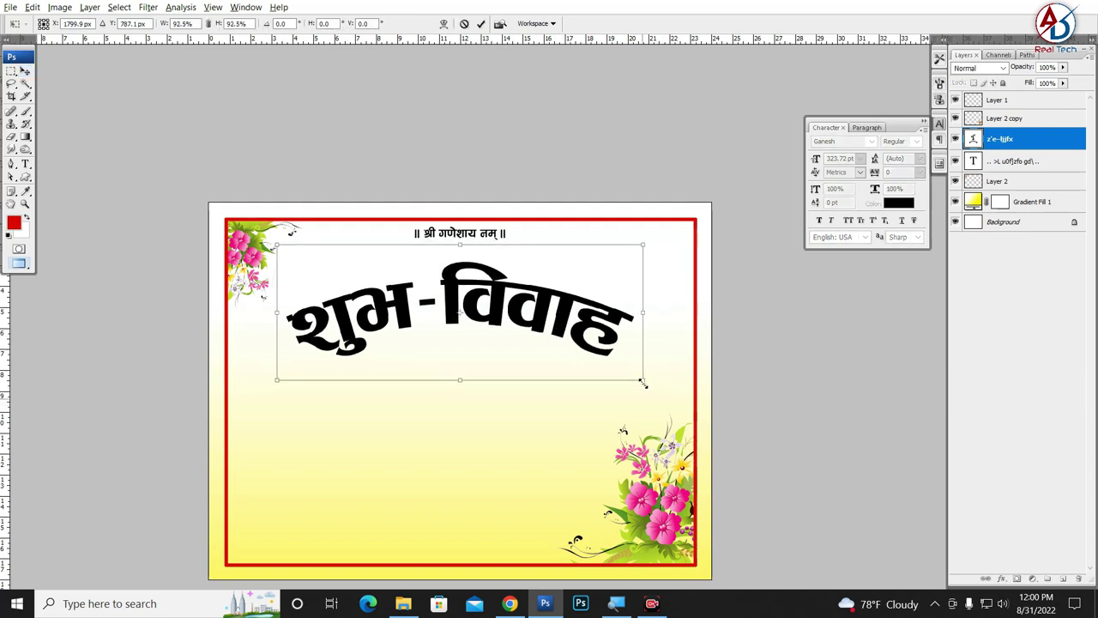
drag(549, 338, 546, 324)
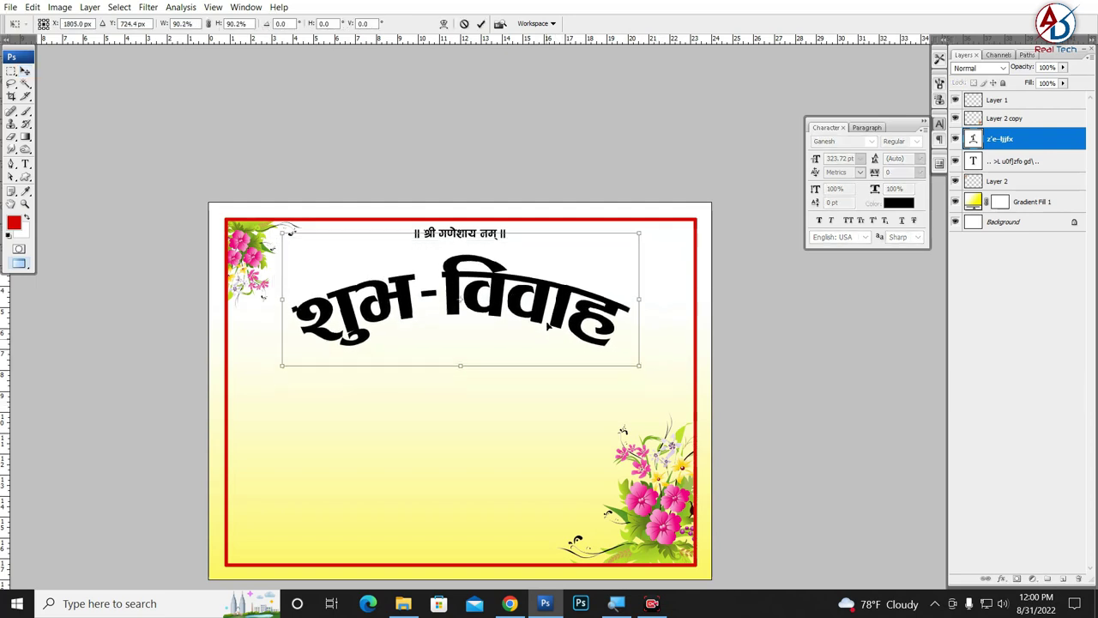
key(Return)
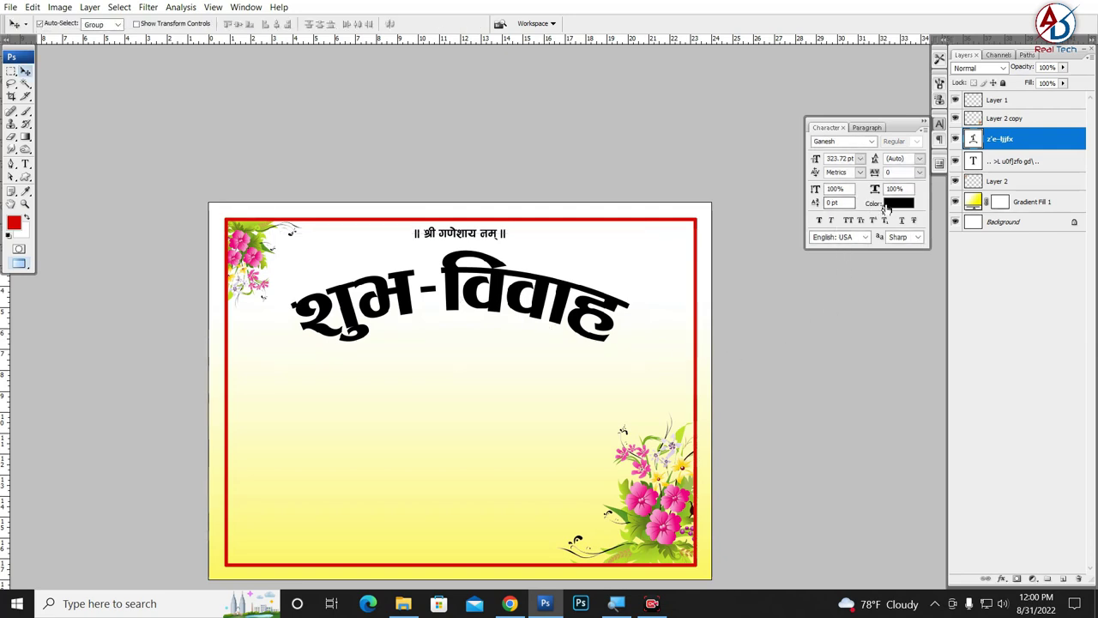
Step: Colour the arched शुभ-विवाह heading red, sampled to match the card's border
click(898, 202)
click(463, 220)
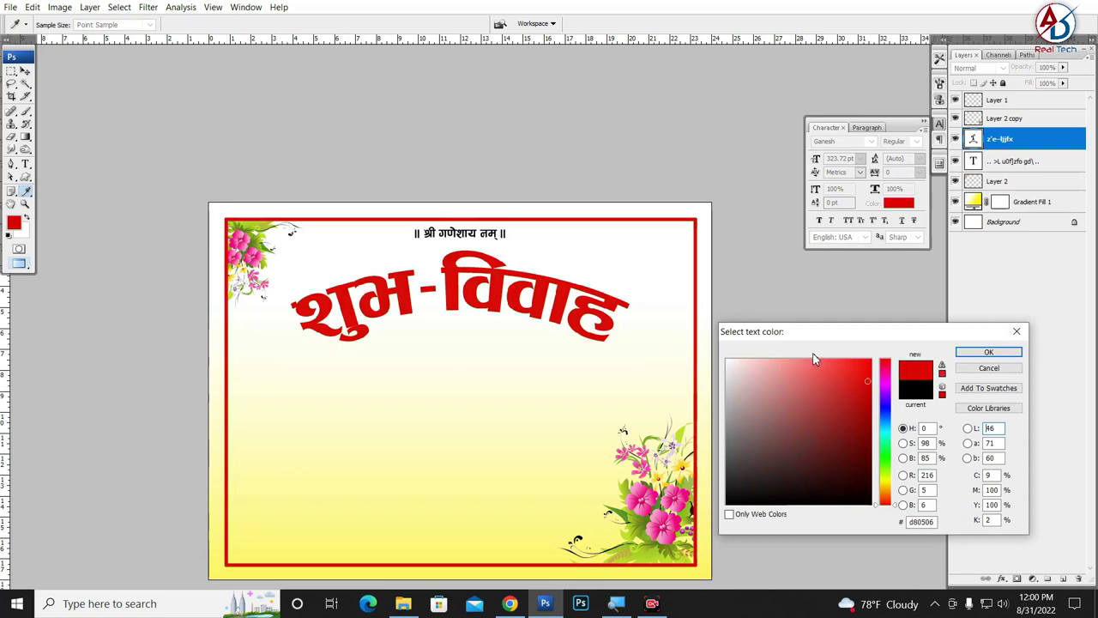
click(985, 352)
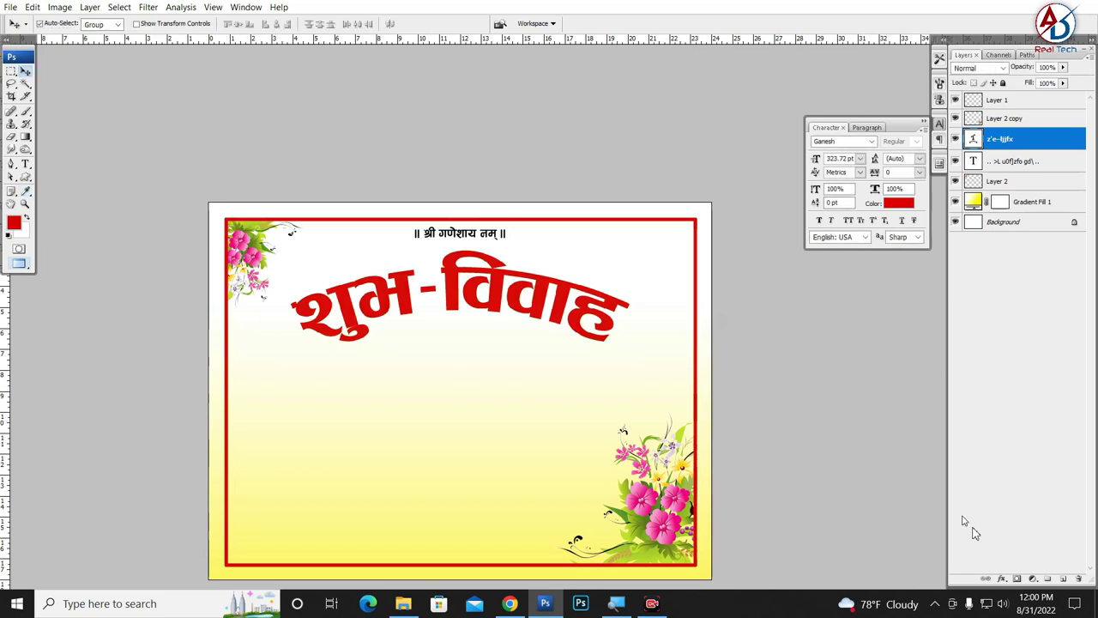
click(1000, 579)
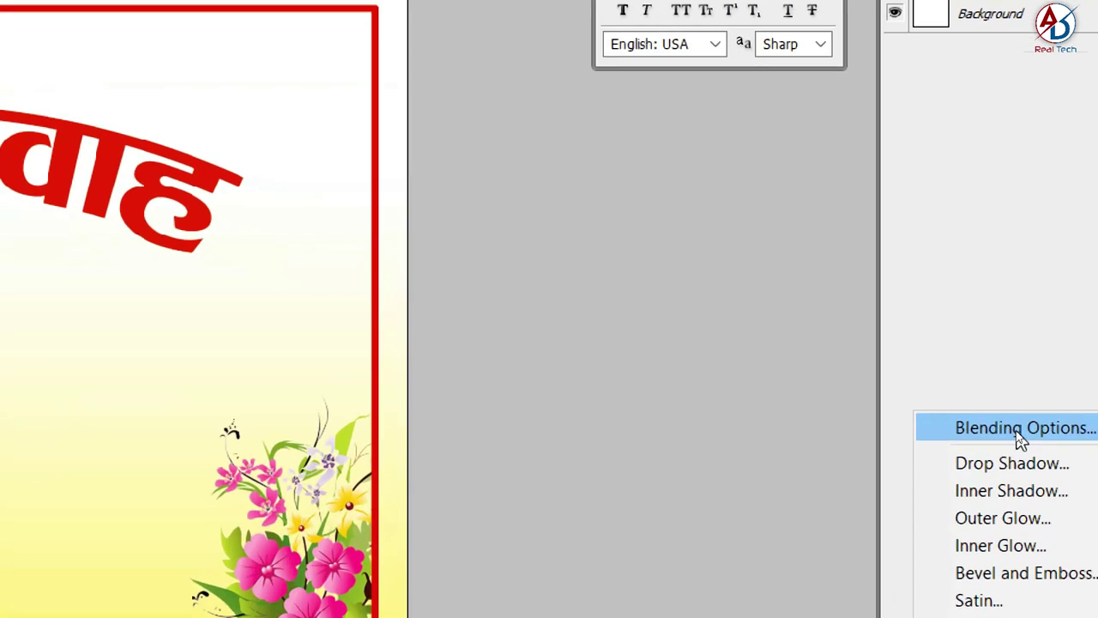
Step: Add a white Stroke to the शुभ-विवाह title's layer style
click(1019, 429)
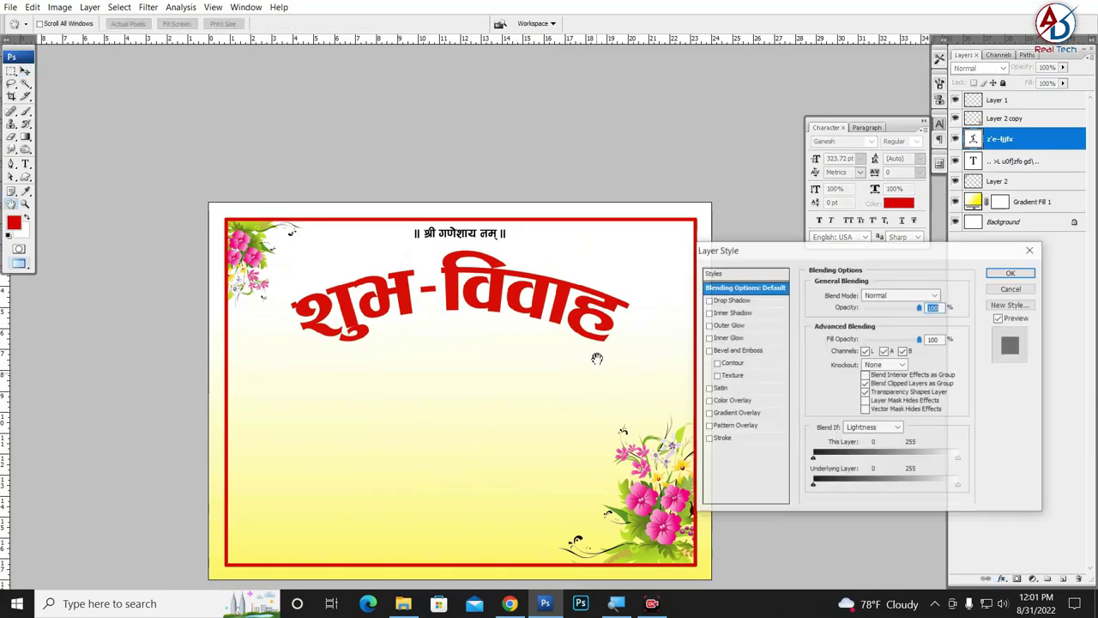
click(724, 439)
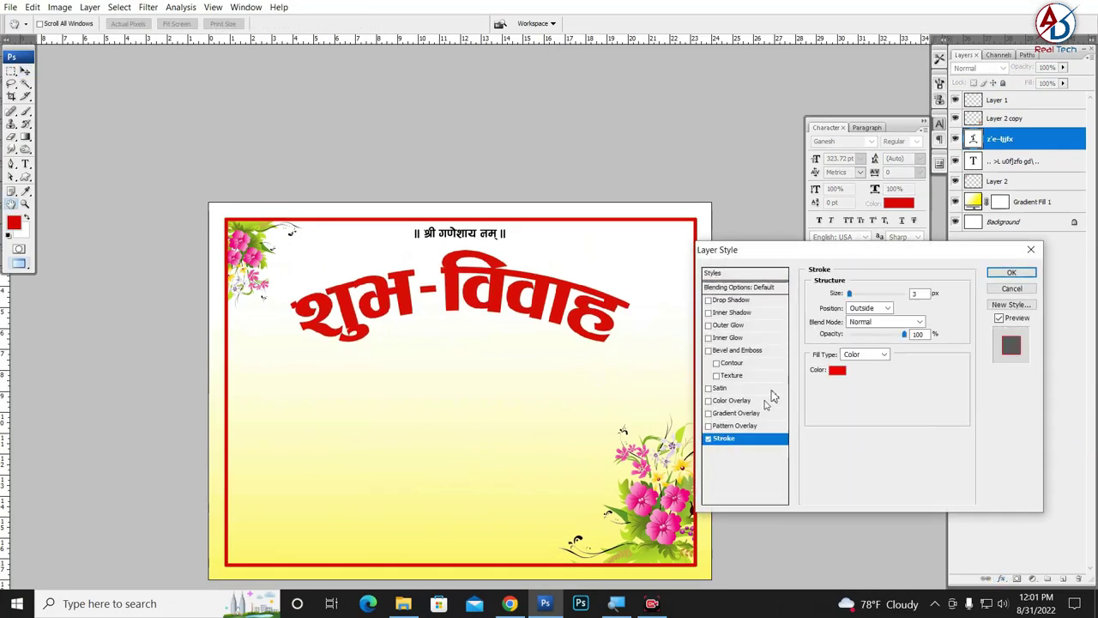
click(836, 369)
click(727, 361)
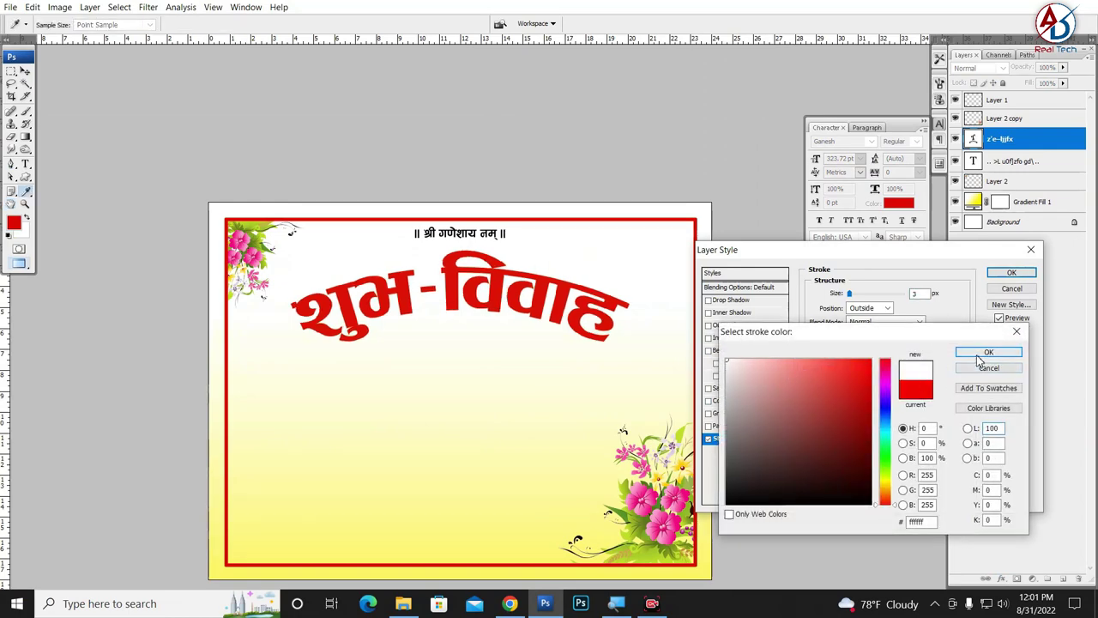
click(982, 354)
Step: Add a Drop Shadow with distance 34 px and size 7 px, and apply the styles
click(732, 300)
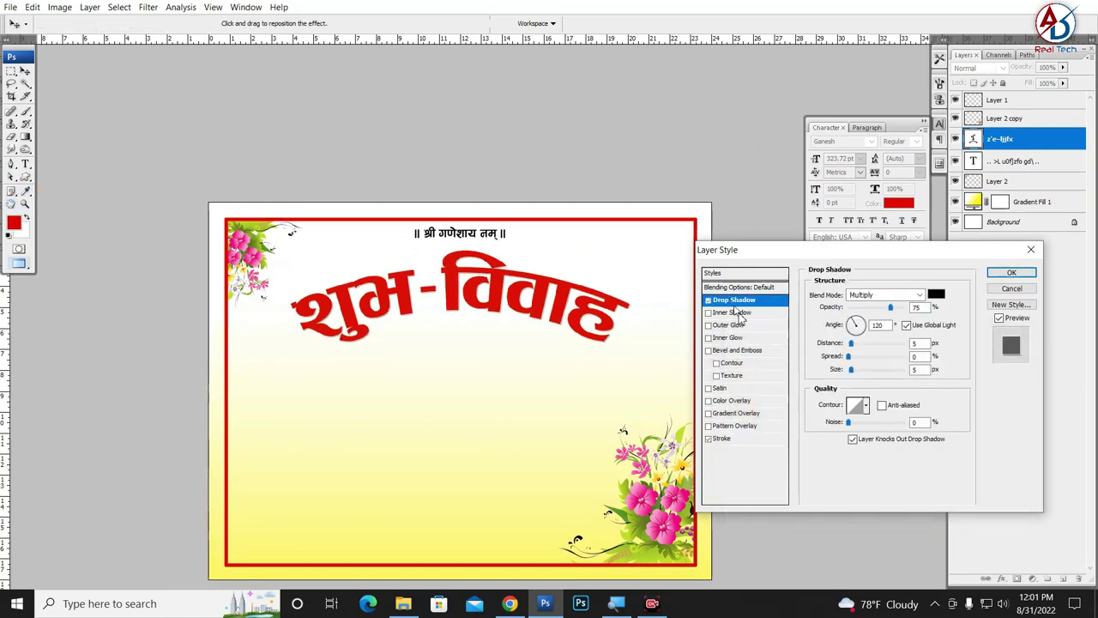
click(736, 439)
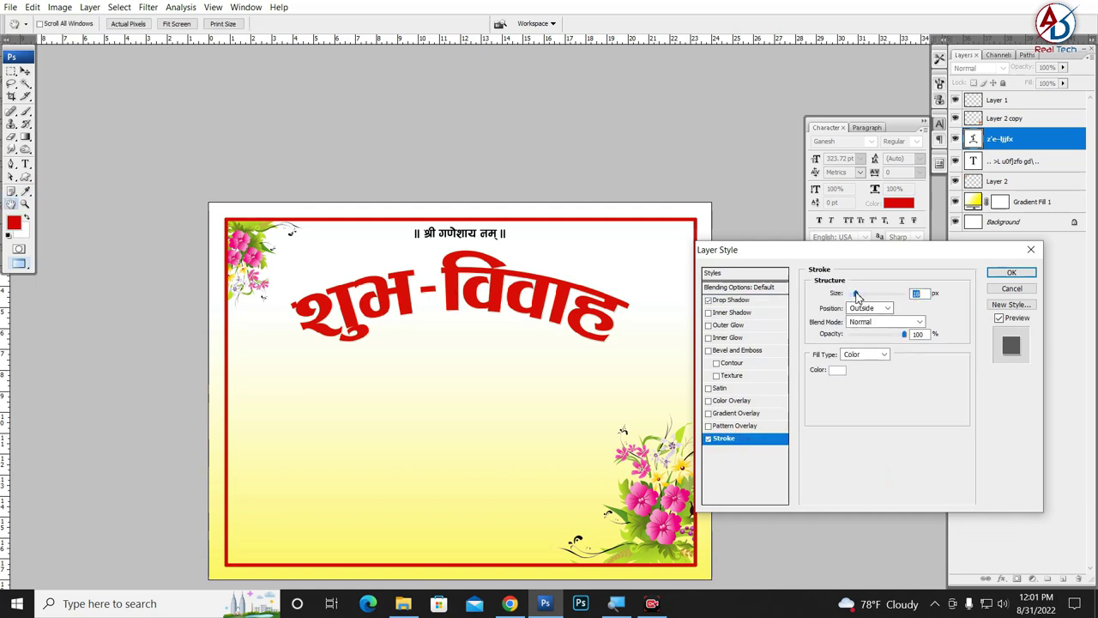
click(740, 300)
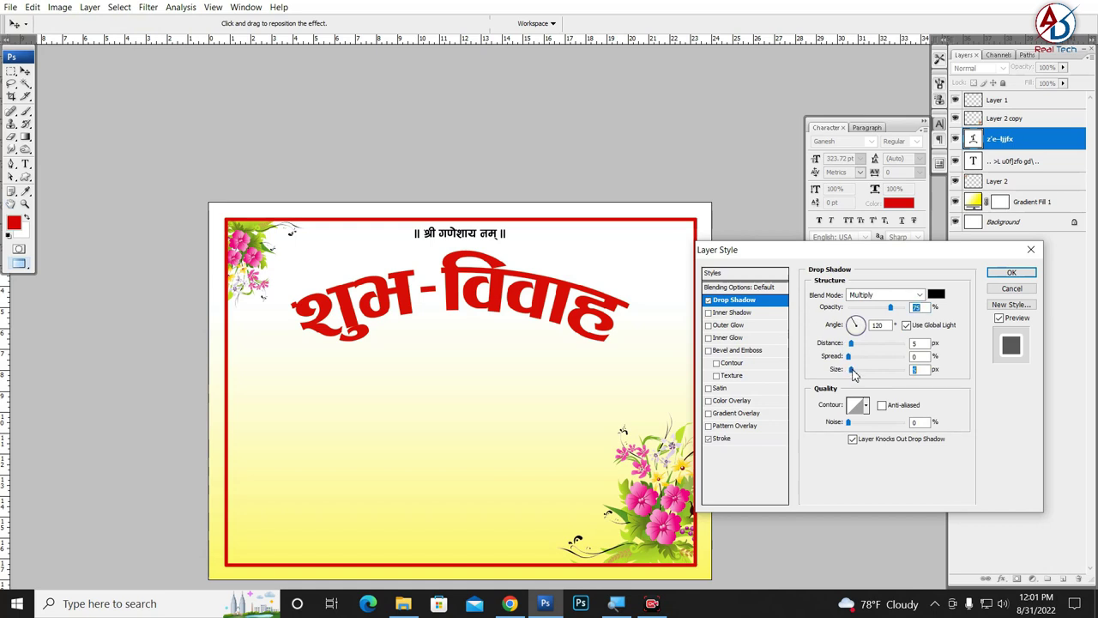
drag(852, 370, 869, 347)
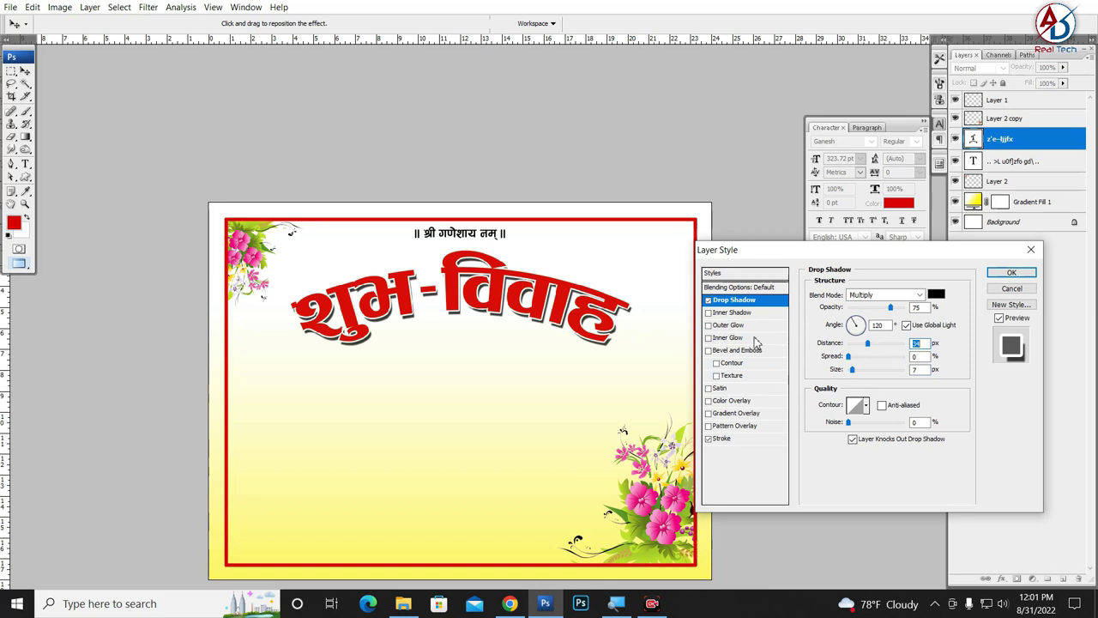
click(738, 442)
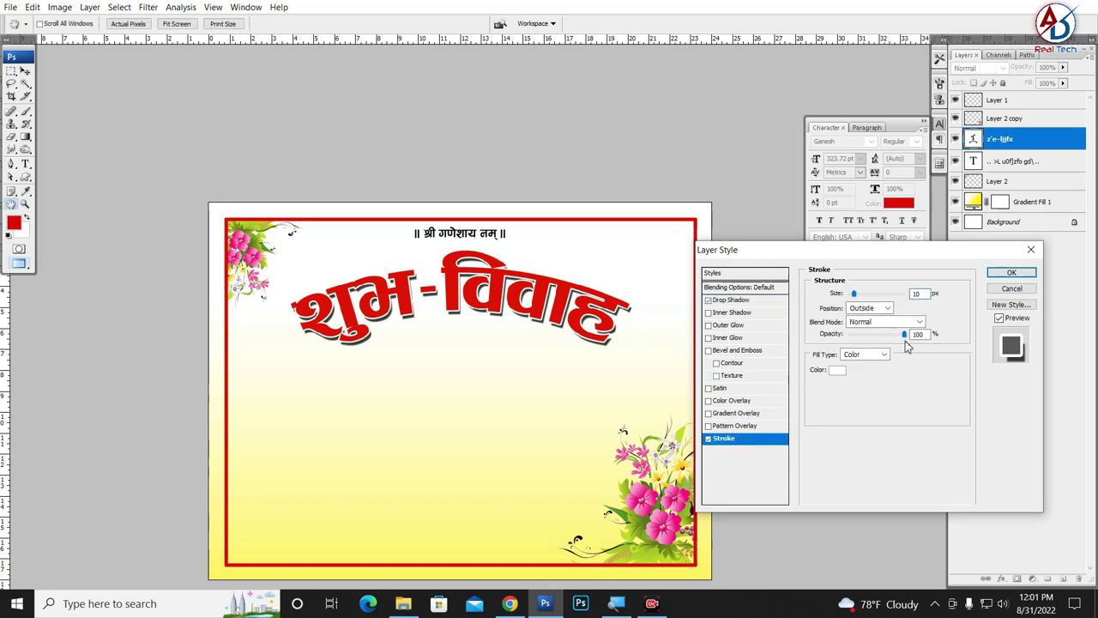
double_click(918, 293)
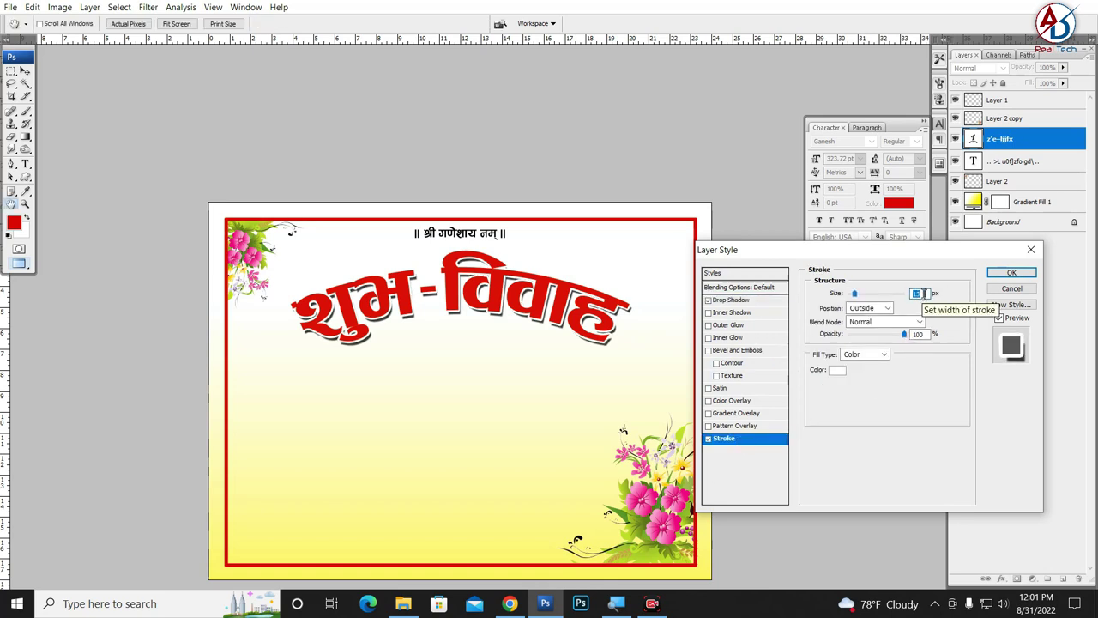
click(736, 288)
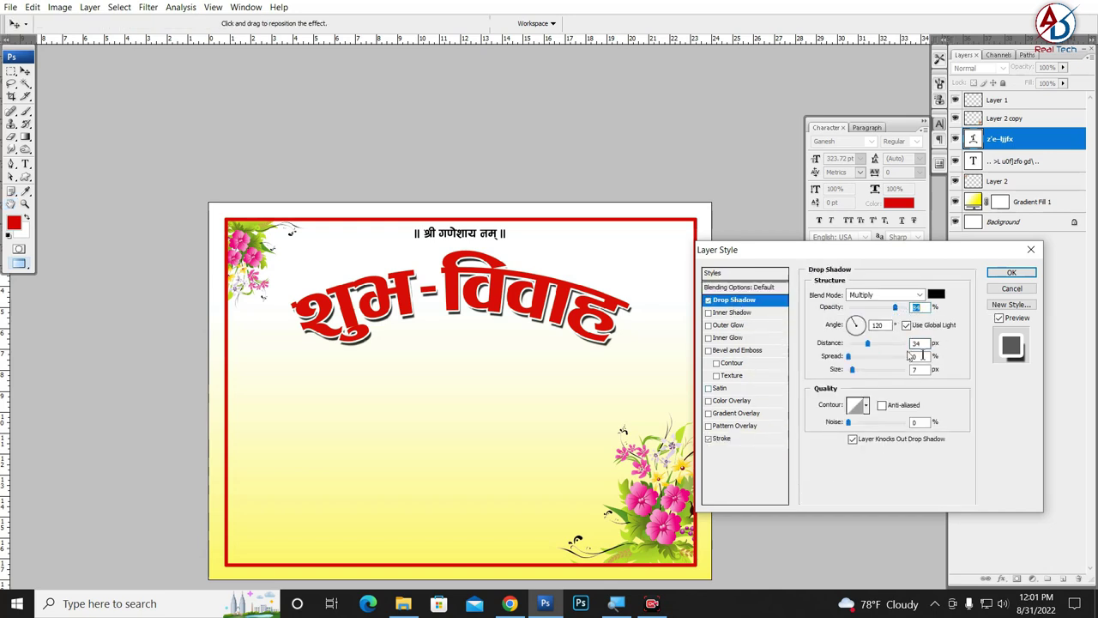
click(1012, 273)
scroll(476, 327, down, 3)
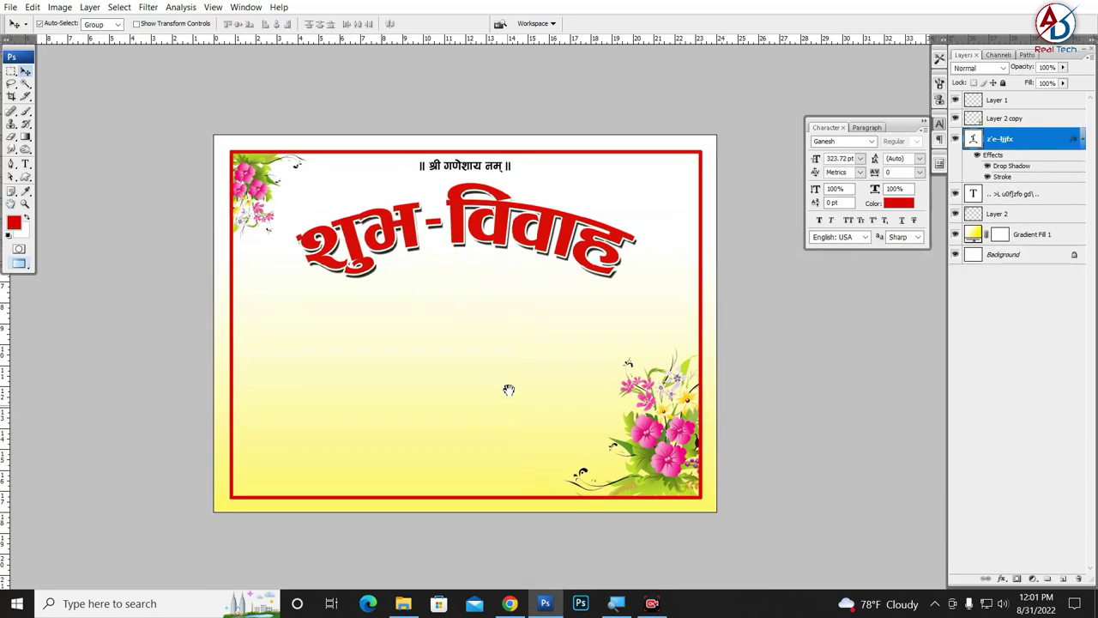
scroll(493, 397, right, 2)
Step: Add the red name अभिराम at left below the title and scale it up to 187.23 pt
drag(493, 396, 492, 397)
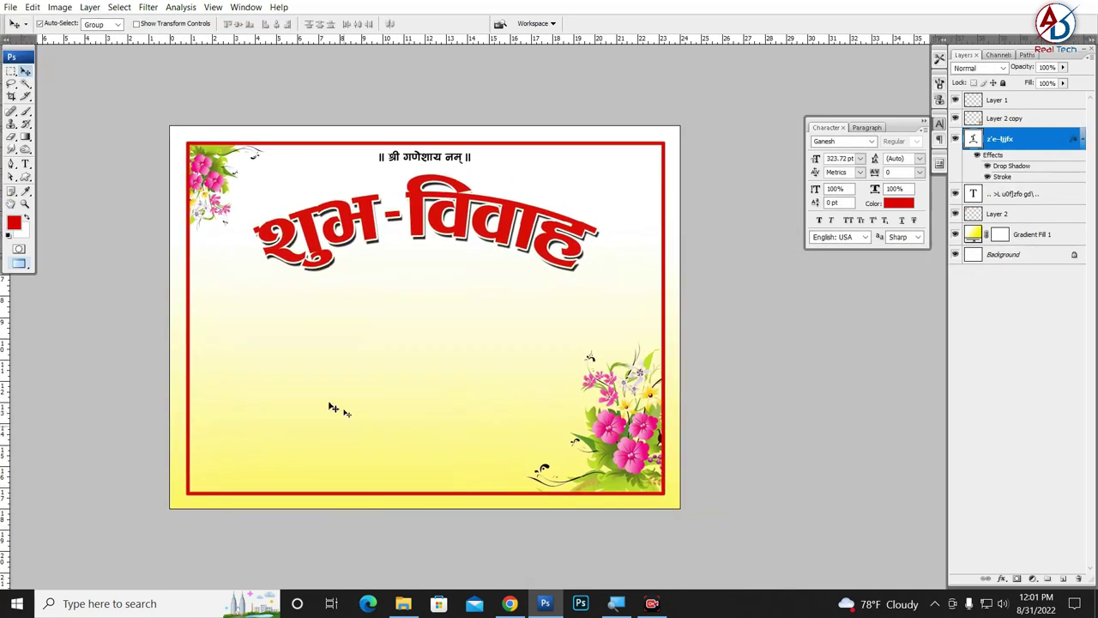
click(25, 163)
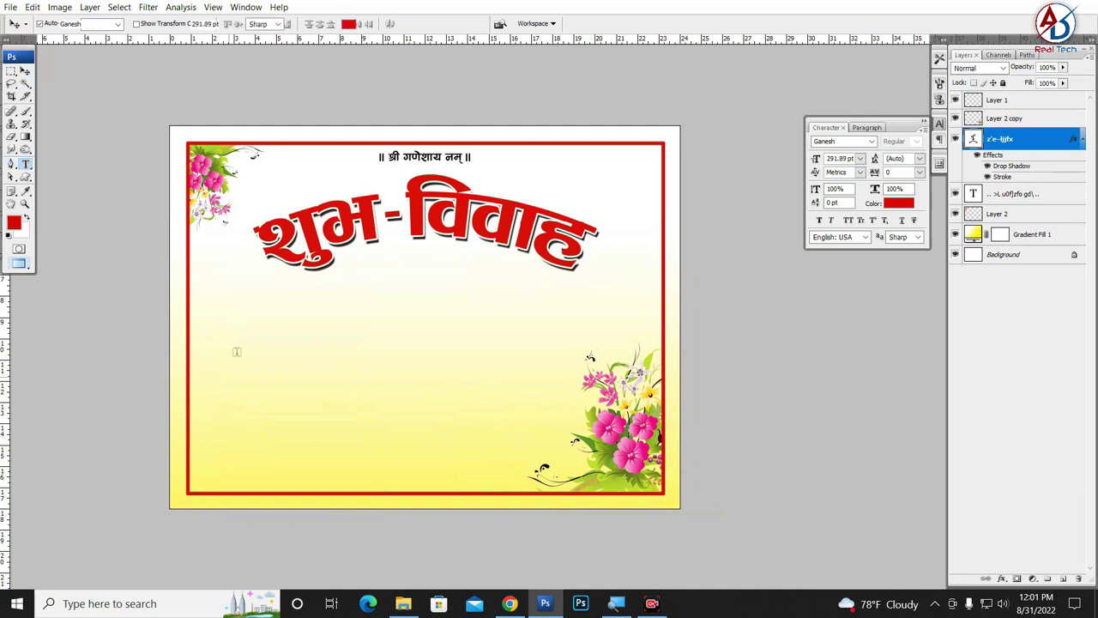
click(237, 352)
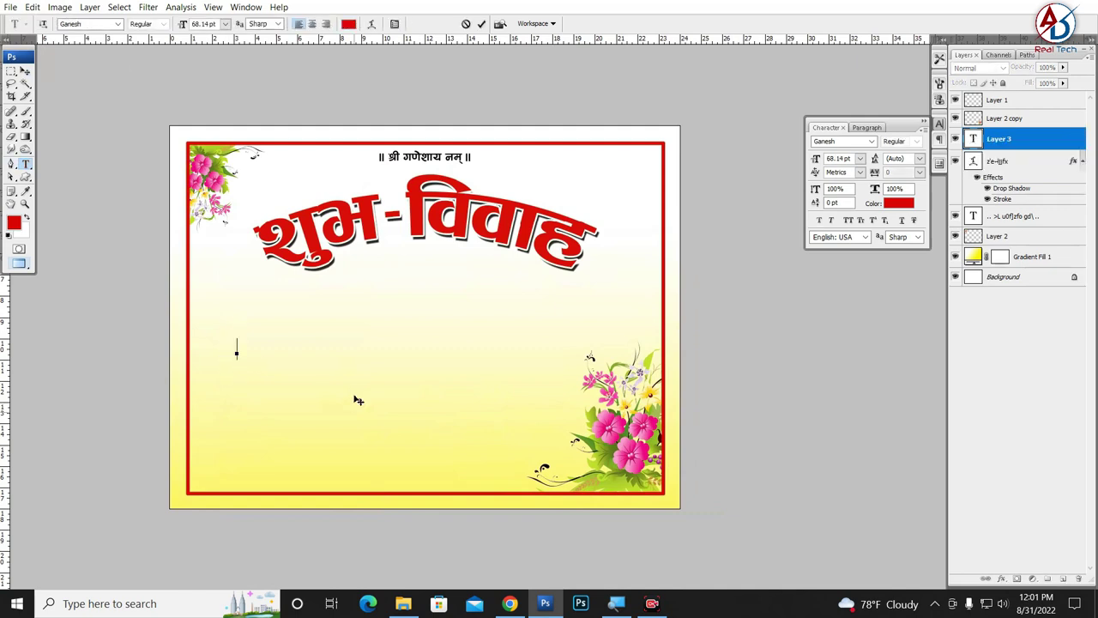
text(cle/fd)
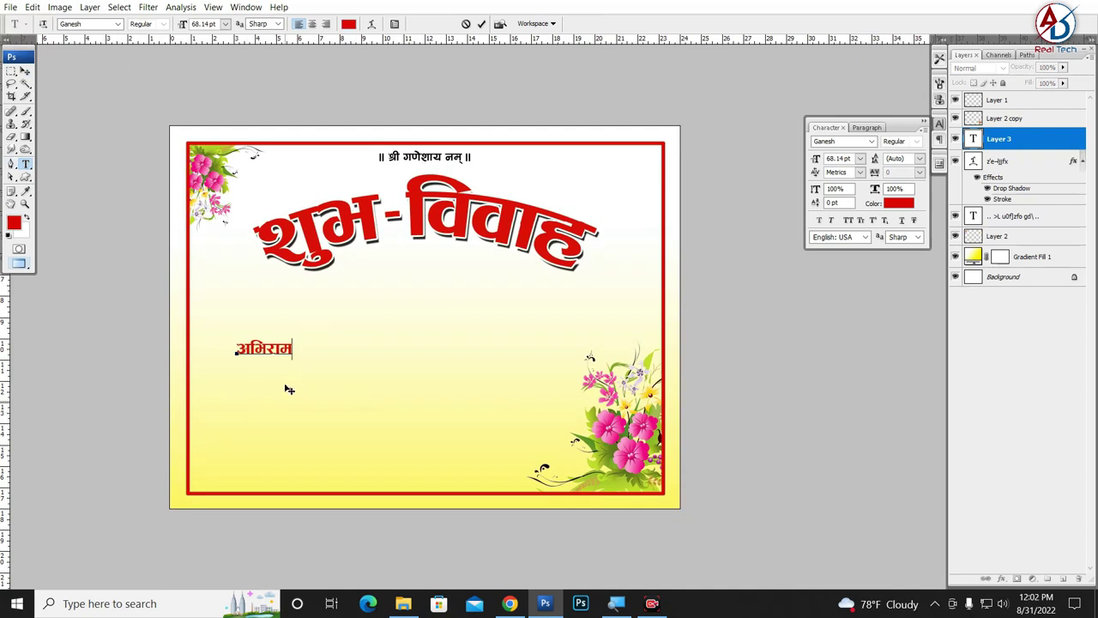
click(25, 75)
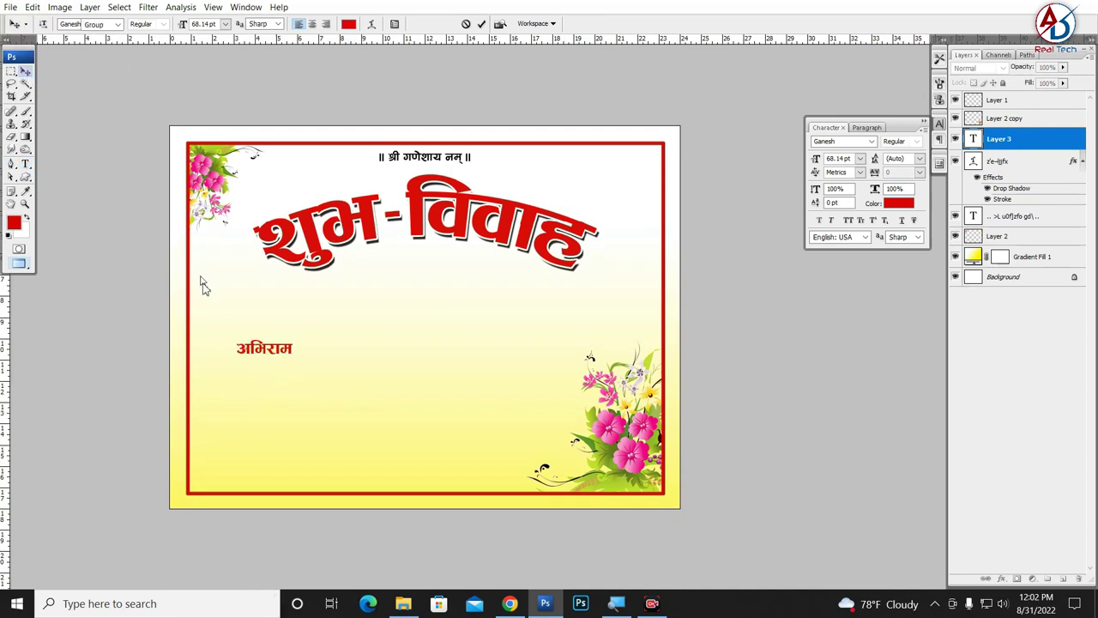
key(ctrl+t)
mouse_move(292, 362)
mouse_down()
mouse_move(385, 398)
mouse_move(348, 359)
mouse_up()
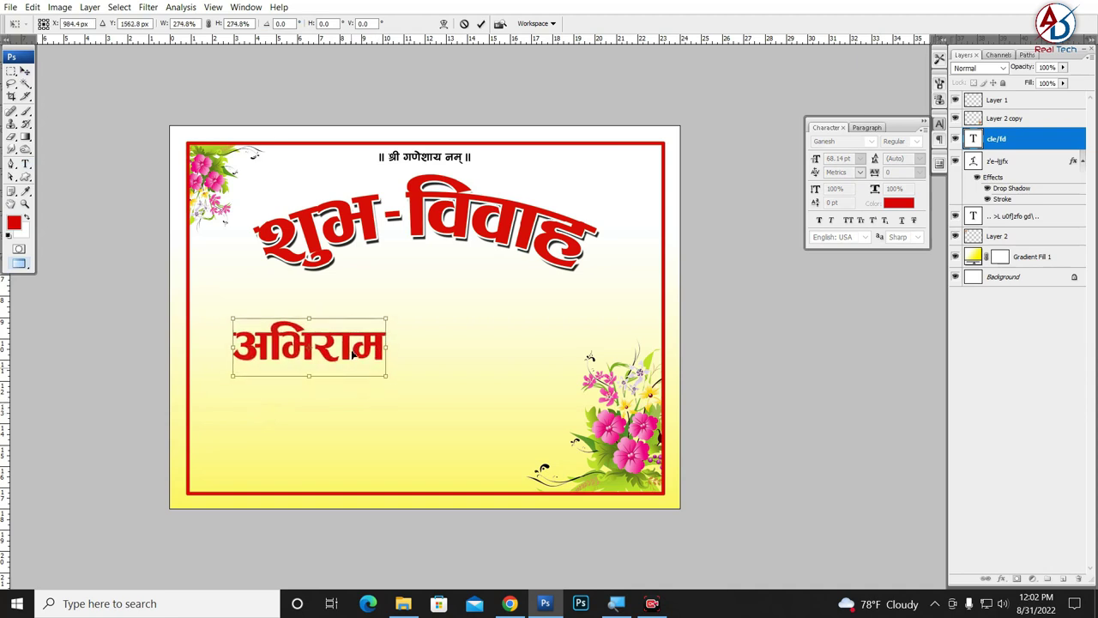
key(Return)
Step: Change अभिराम to the 005 ARAP font after previewing several ARAP fonts
double_click(348, 359)
key(ctrl+a)
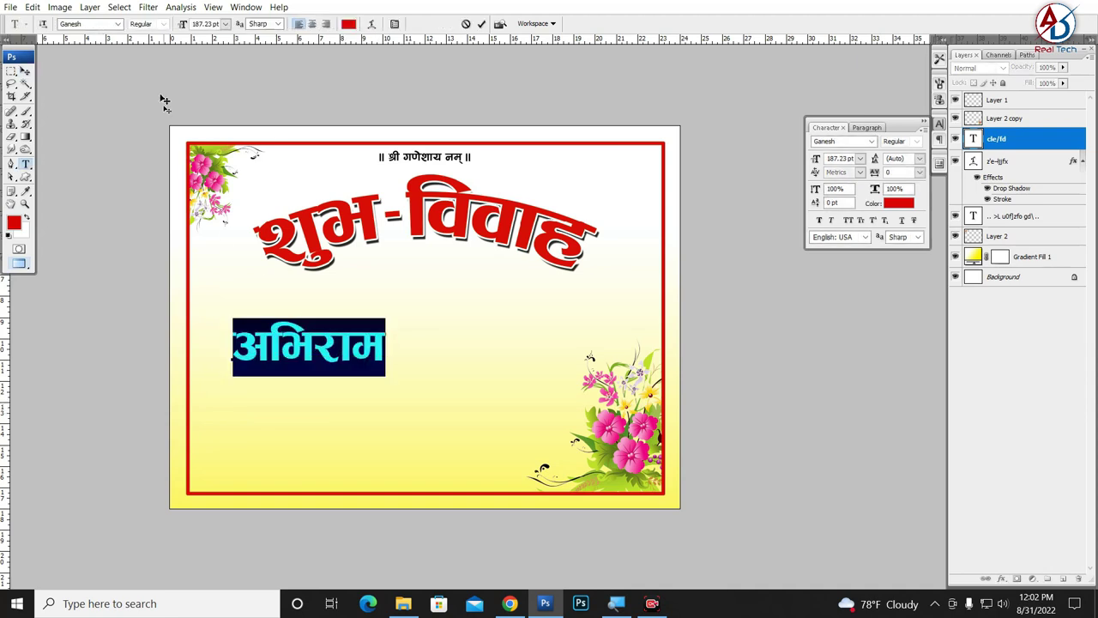
click(101, 24)
click(117, 24)
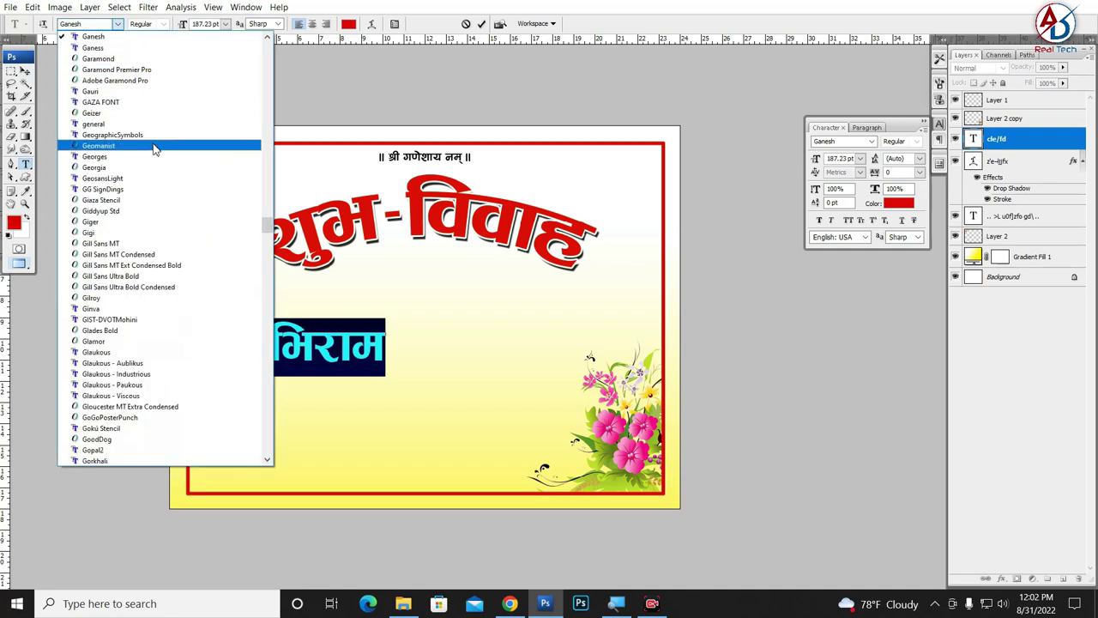
drag(266, 224, 288, 44)
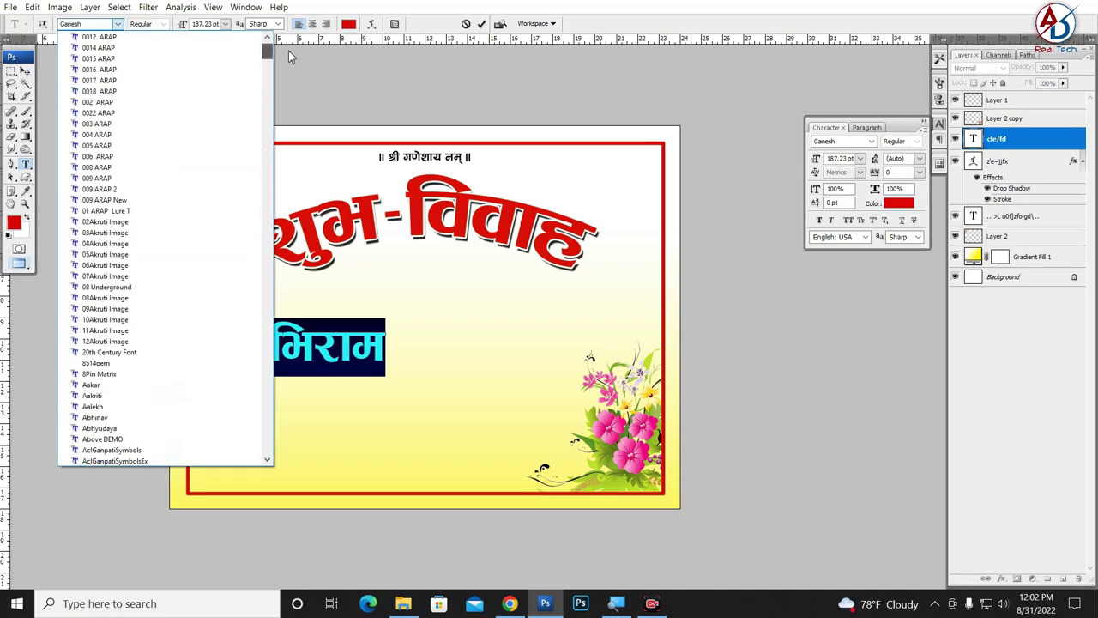
click(98, 48)
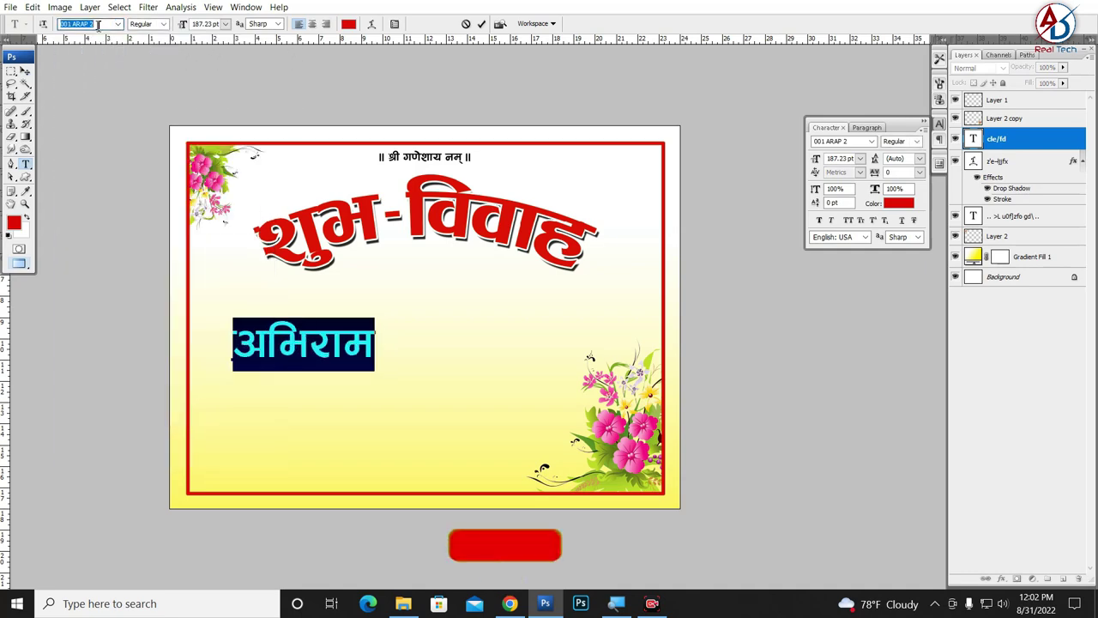
key(Down)
key(Down)
key(Down)
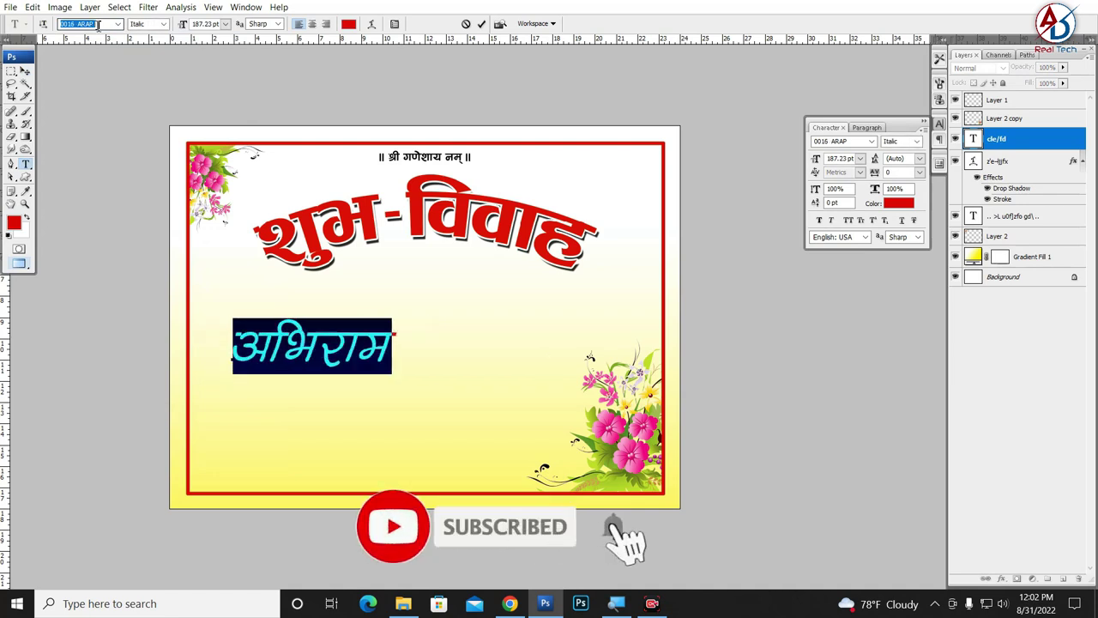
key(Down)
key(Down)
key(Down)
key(Down)
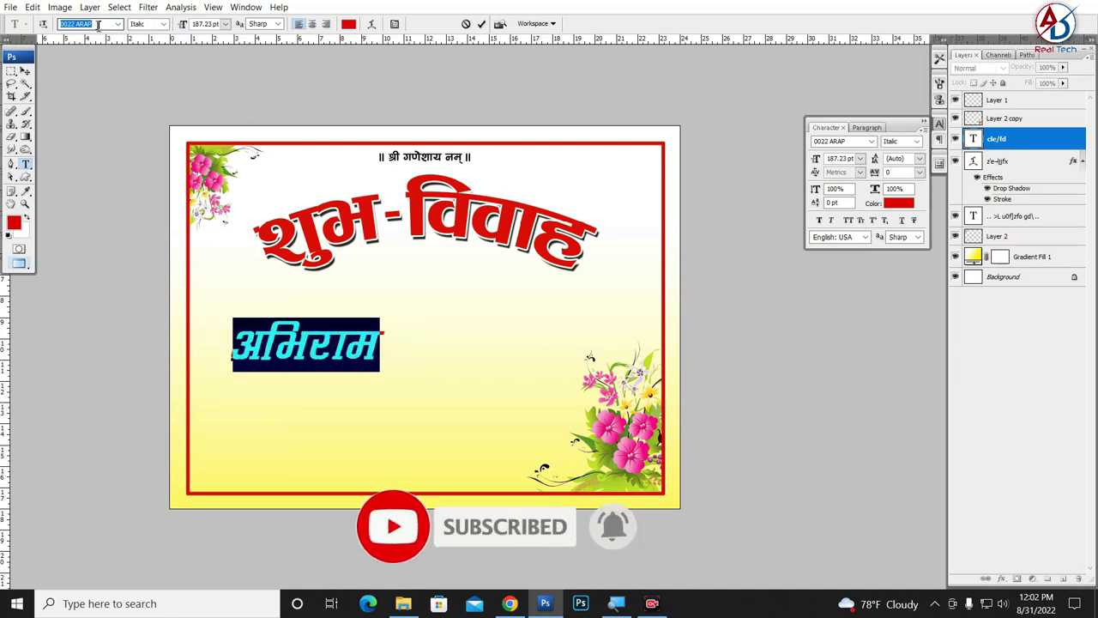
key(Down)
key(Down)
key(Down)
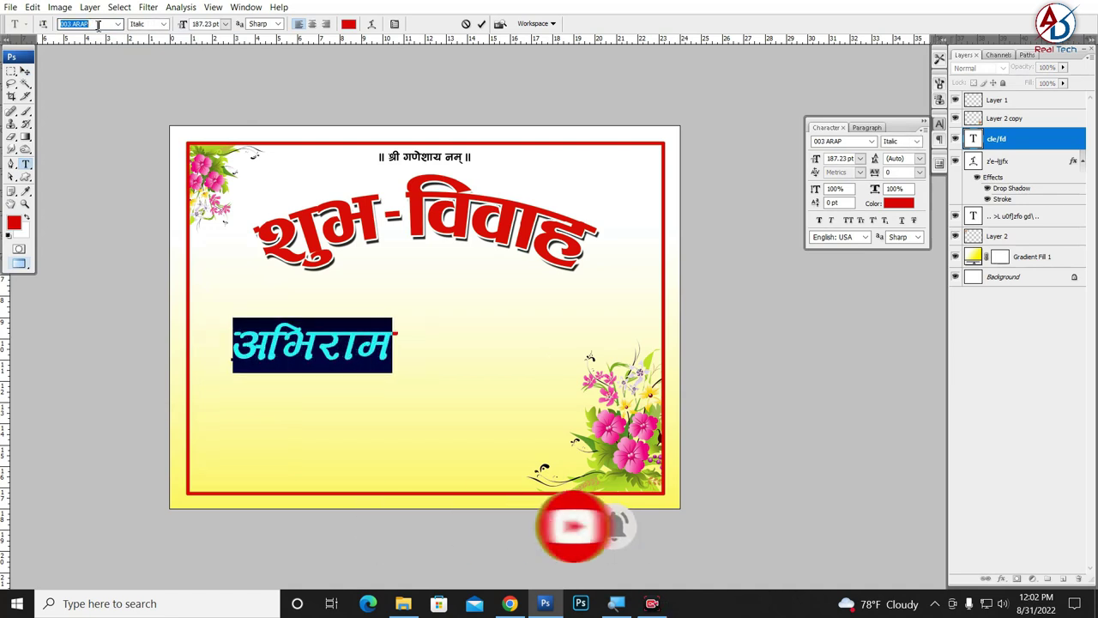
key(Down)
key(Up)
key(Down)
key(Down)
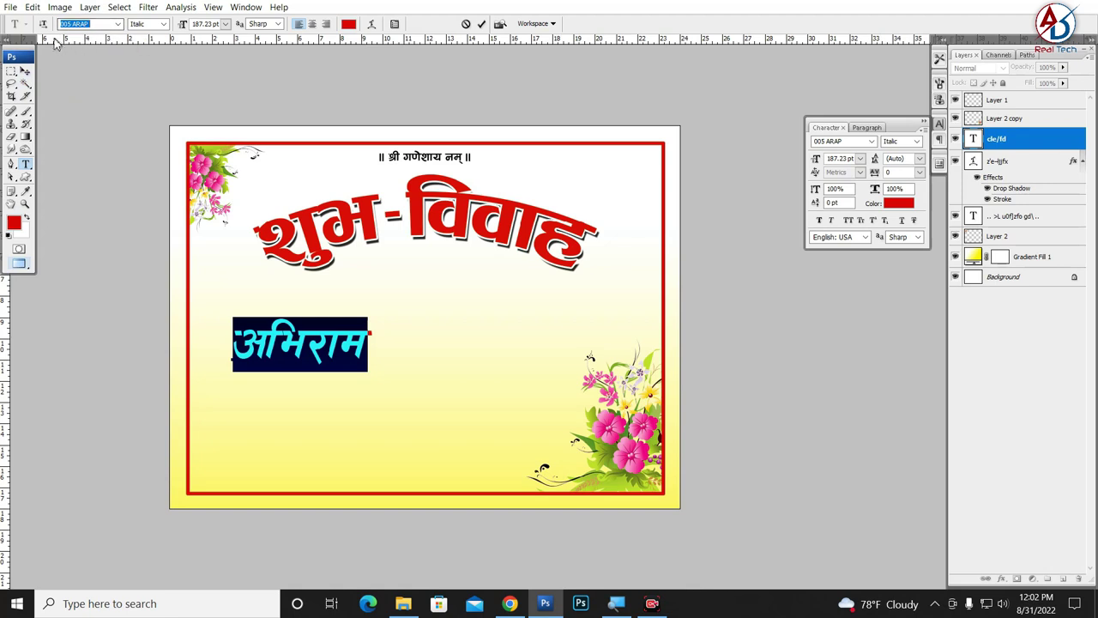
click(25, 71)
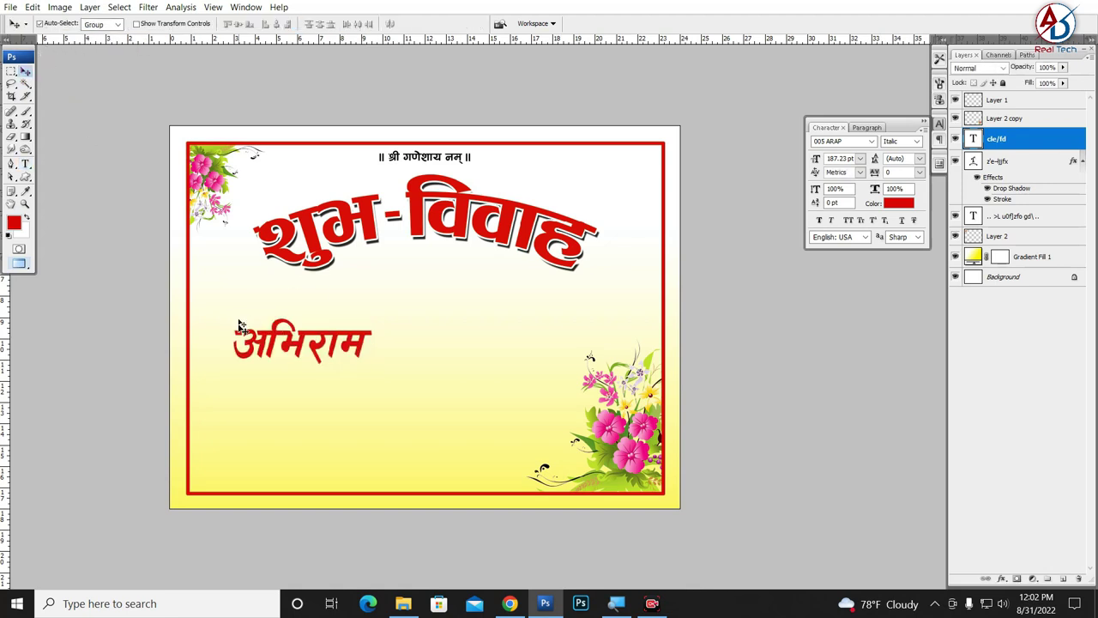
Step: Enlarge अभिराम slightly and shift it up and to the left
key(ctrl+t)
drag(371, 377, 392, 384)
key(Return)
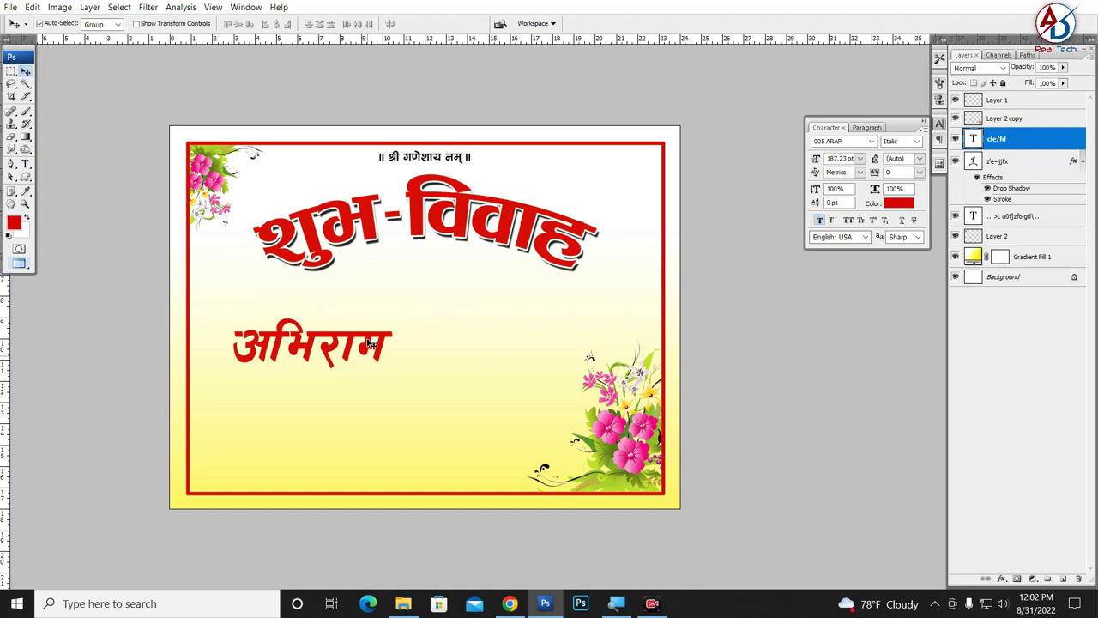
key(ctrl+t)
drag(309, 347, 302, 337)
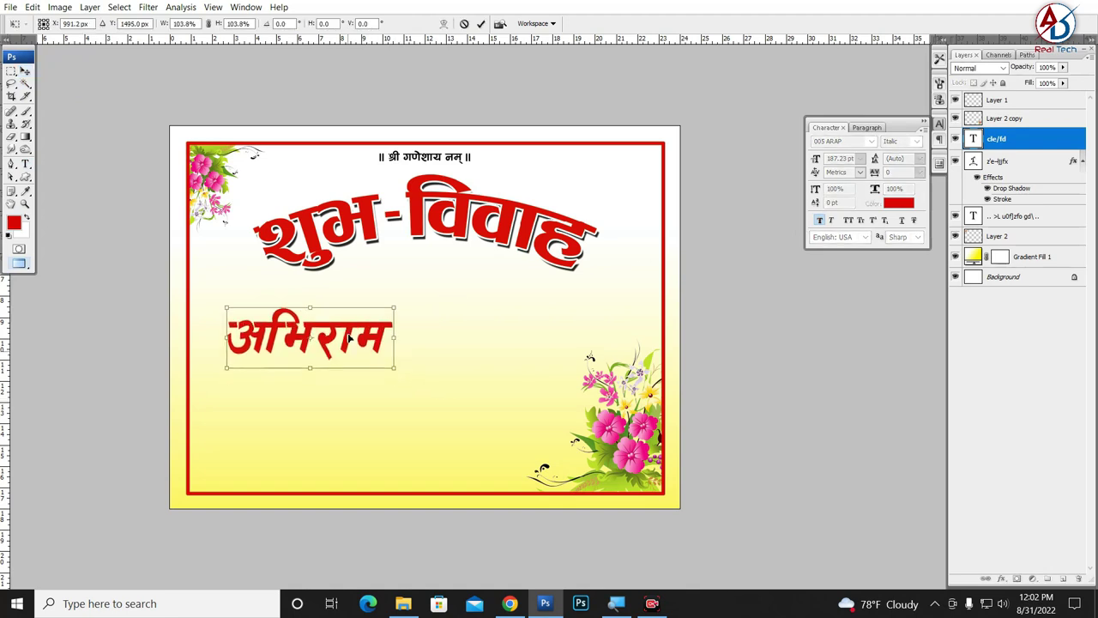
key(Return)
click(348, 233)
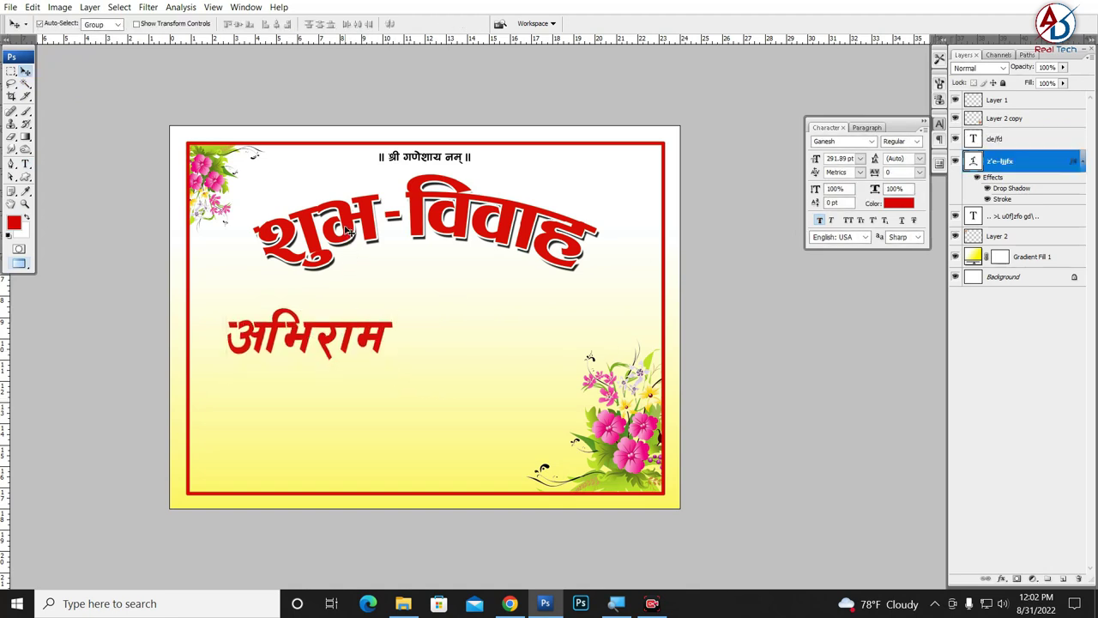
scroll(324, 227, up, 1)
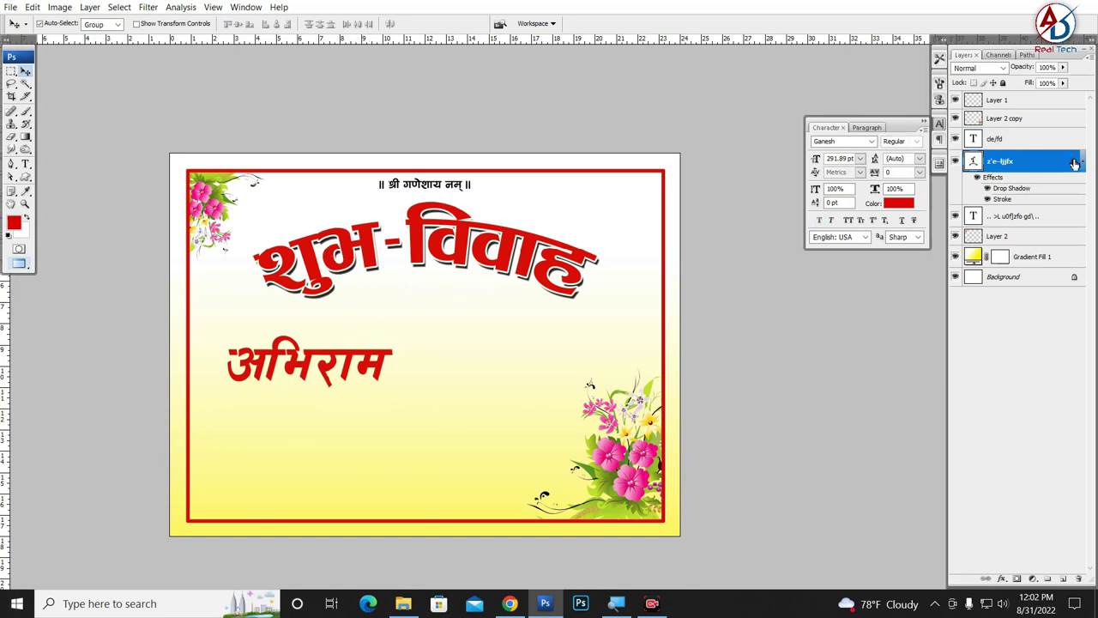
Step: Copy the title's shadow and stroke style onto अभिराम, then duplicate it lower right
right_click(1055, 162)
click(984, 486)
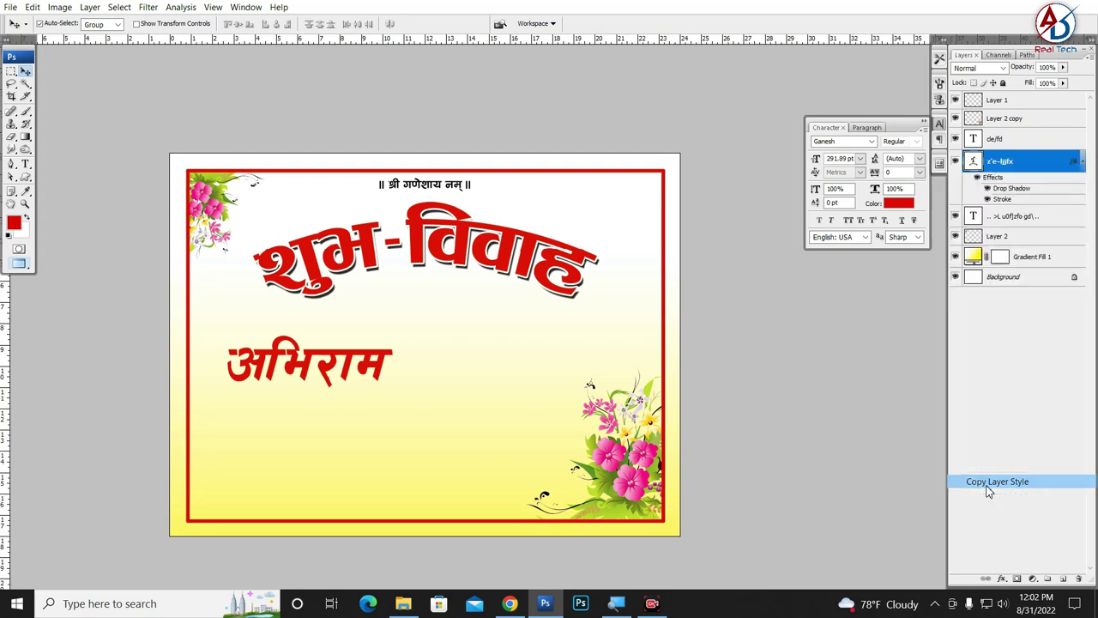
click(369, 367)
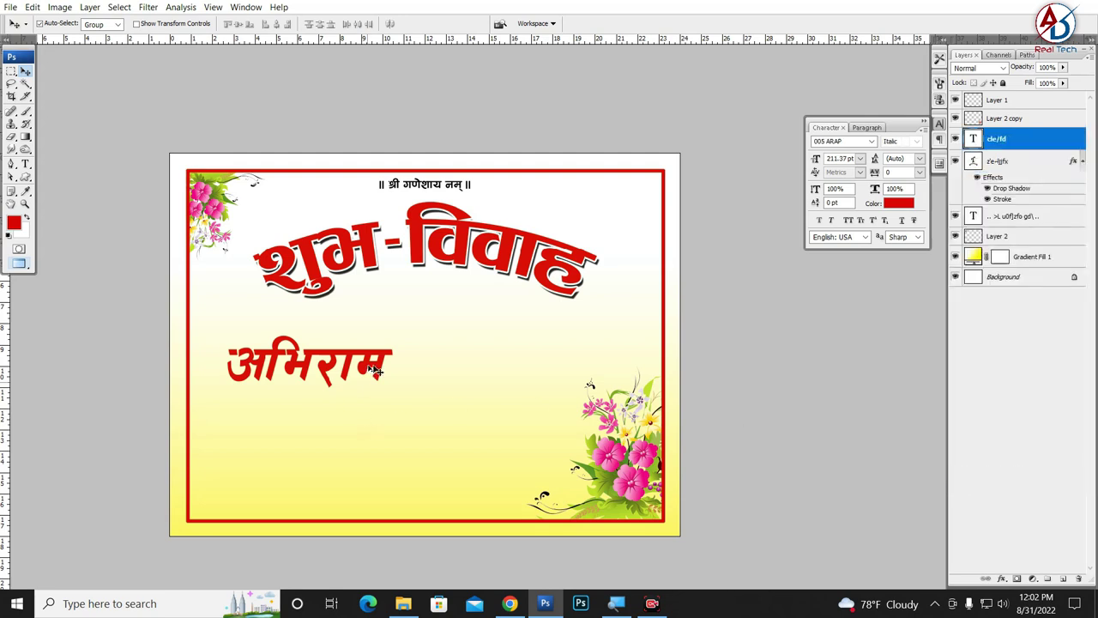
right_click(1047, 140)
click(1010, 477)
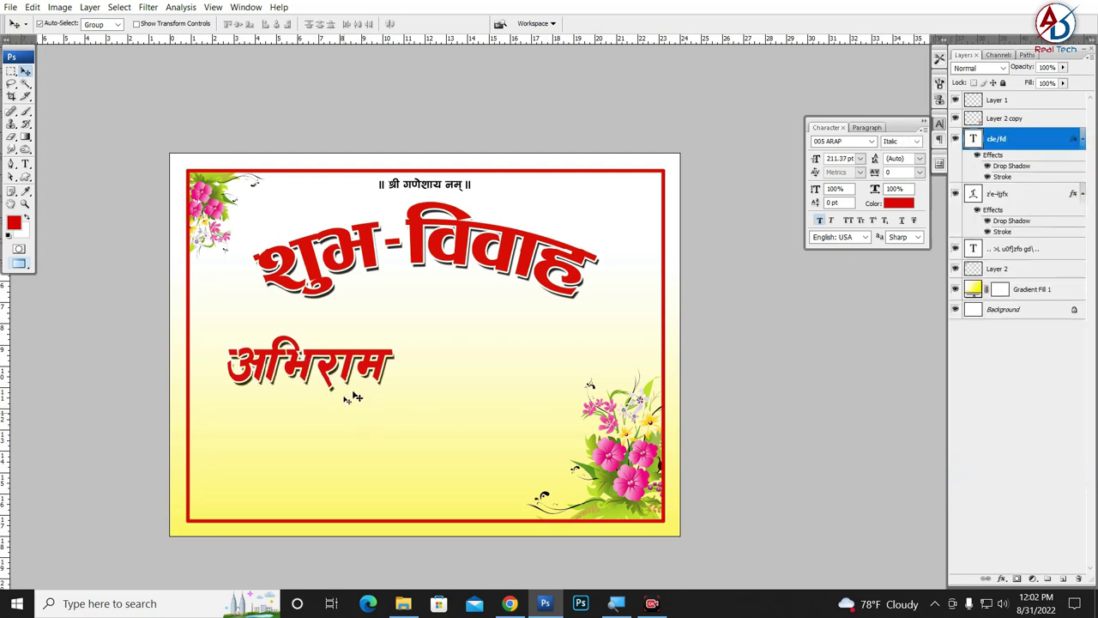
mouse_move(349, 378)
mouse_down()
mouse_move(343, 370)
mouse_move(349, 406)
mouse_move(487, 403)
mouse_move(496, 418)
mouse_up()
Step: Change the lower-right copy's text to the name मोनिका
key(t)
double_click(489, 404)
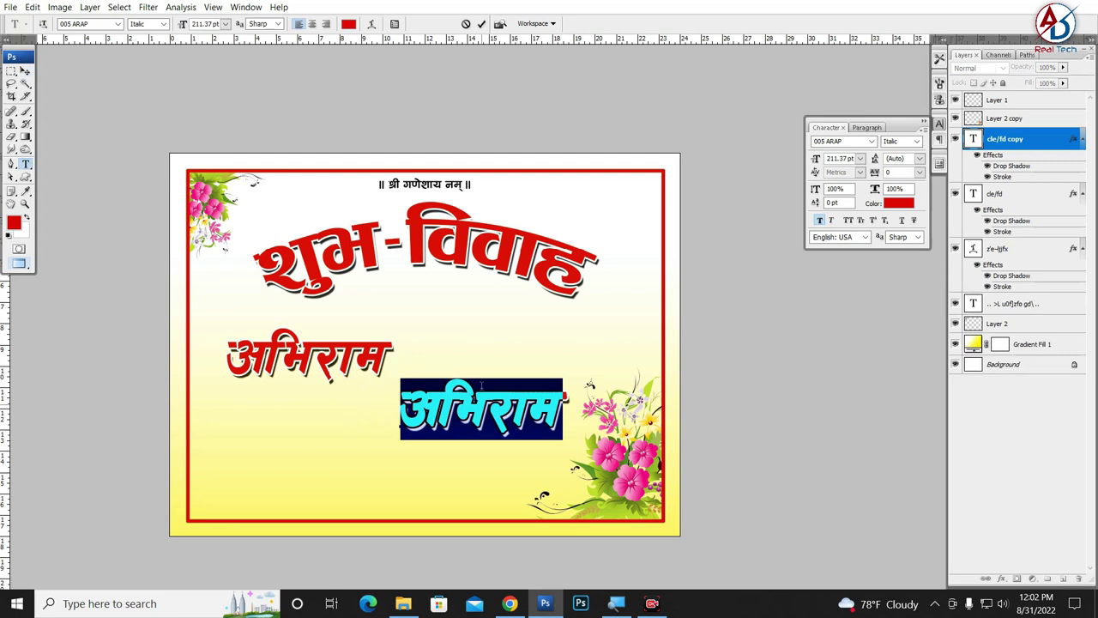
text(eksfudk)
key(ctrl+Return)
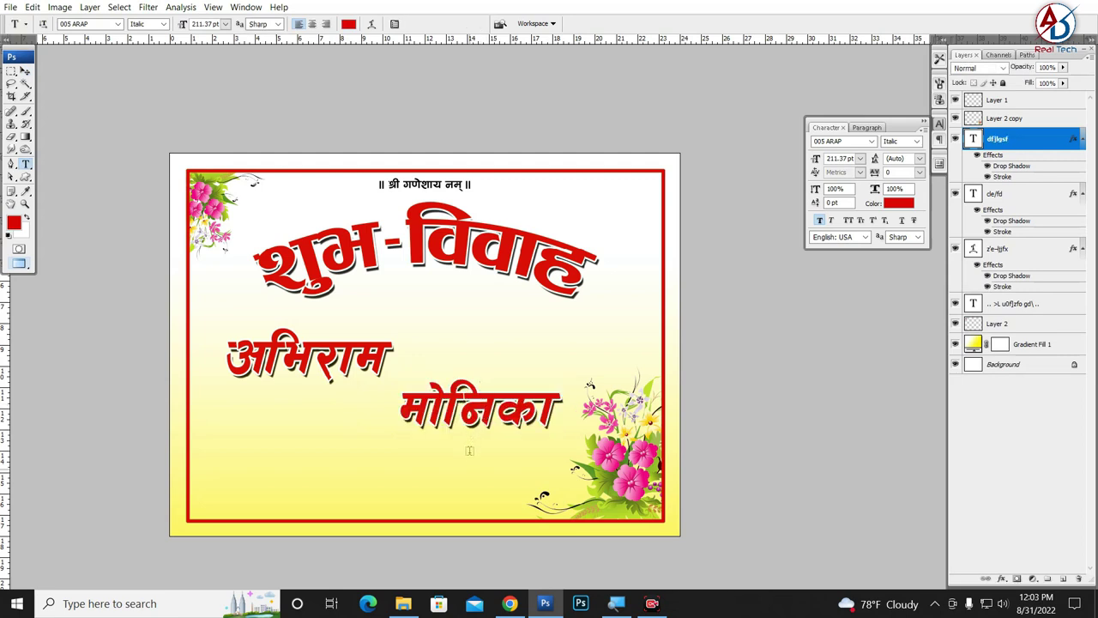
Step: Nudge मोनिका and अभिराम into their final positions beneath the title
click(25, 71)
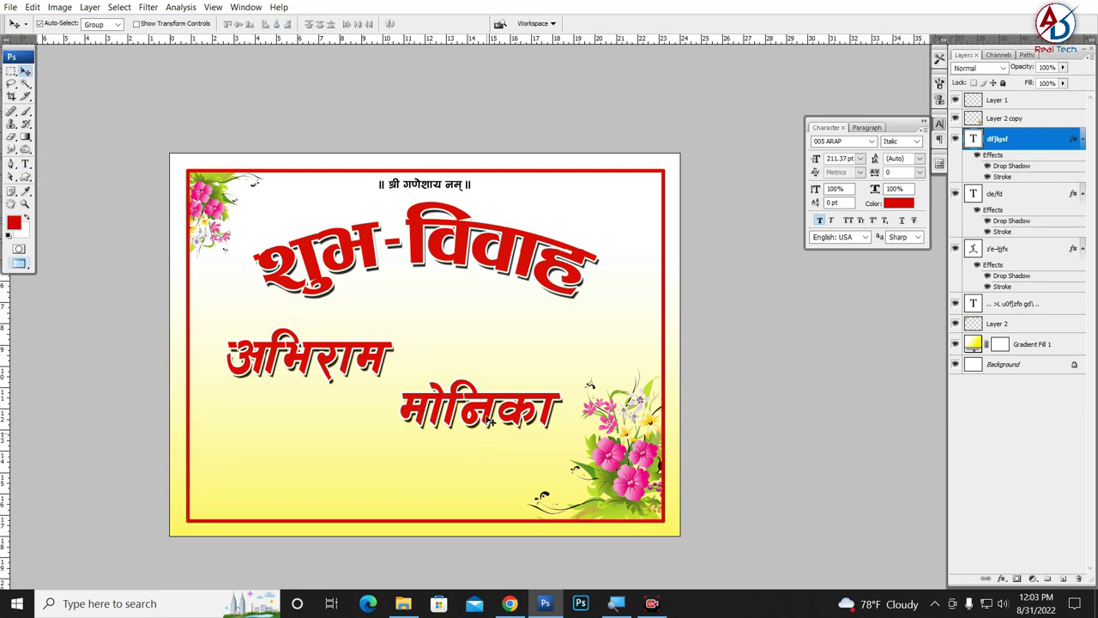
drag(490, 421, 494, 416)
drag(325, 360, 323, 365)
drag(532, 416, 542, 415)
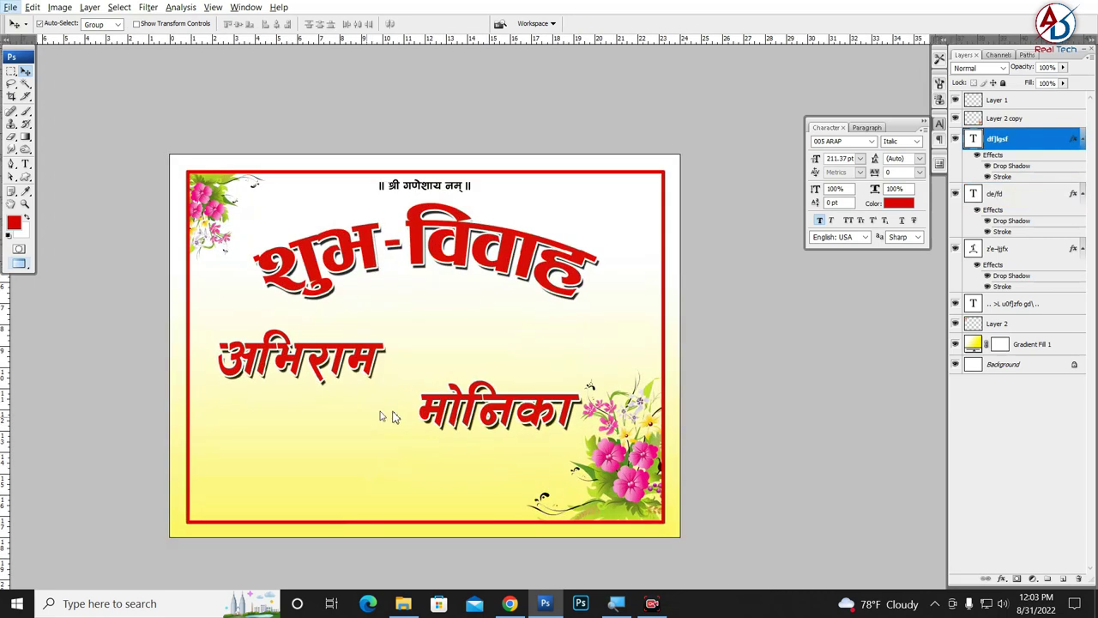
scroll(438, 419, up, 1)
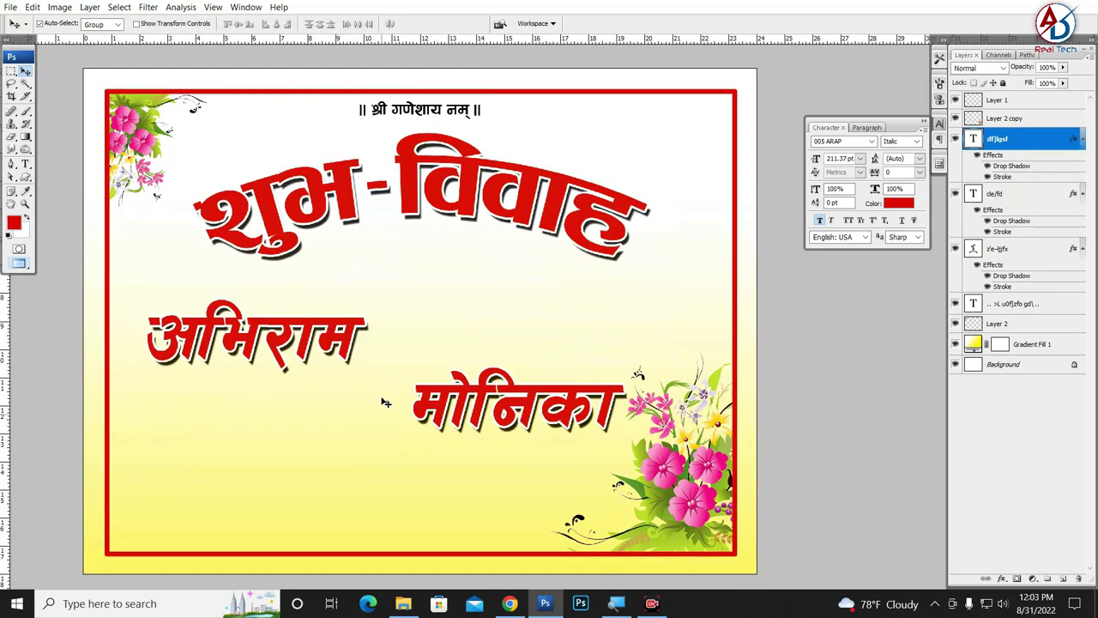
Step: Duplicate अभिराम between the two names and change its text to एवम्
drag(296, 345, 532, 307)
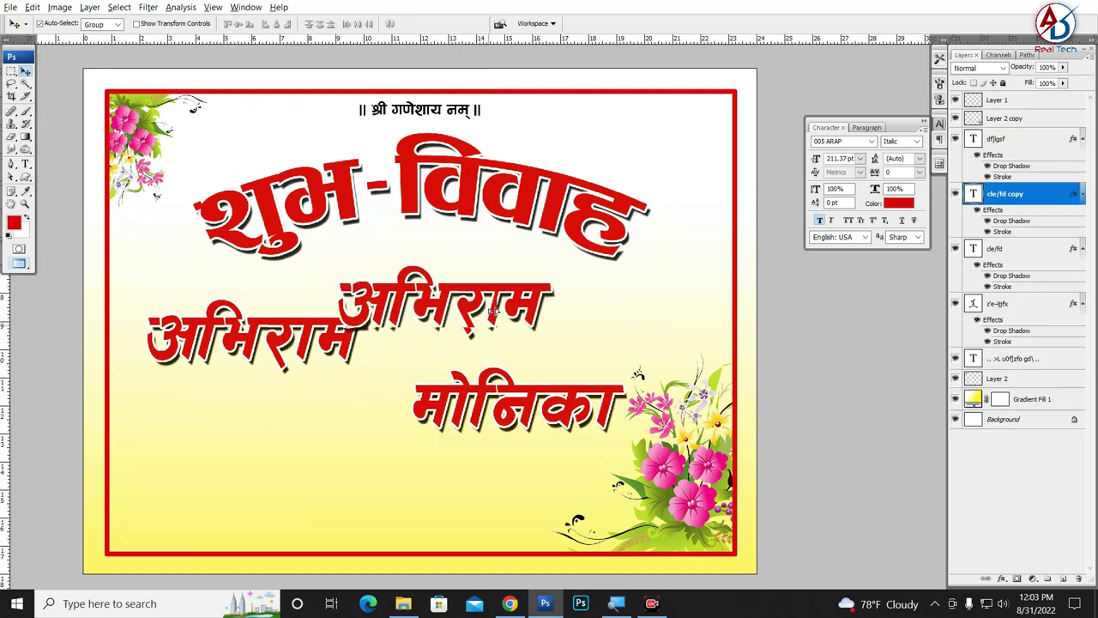
key(t)
double_click(532, 307)
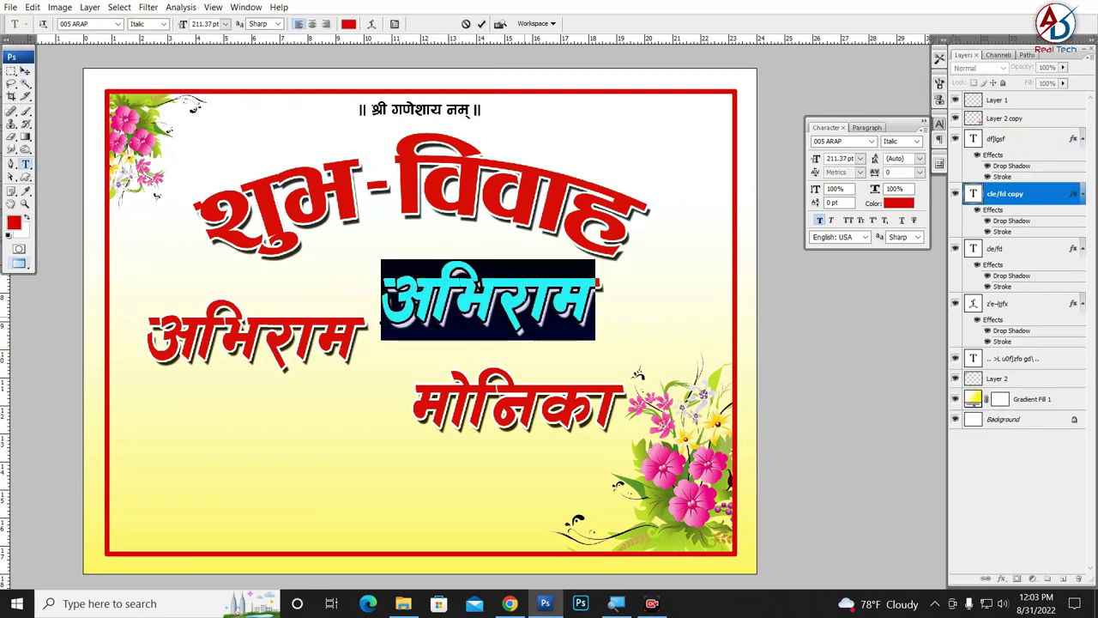
text(Pjd\)
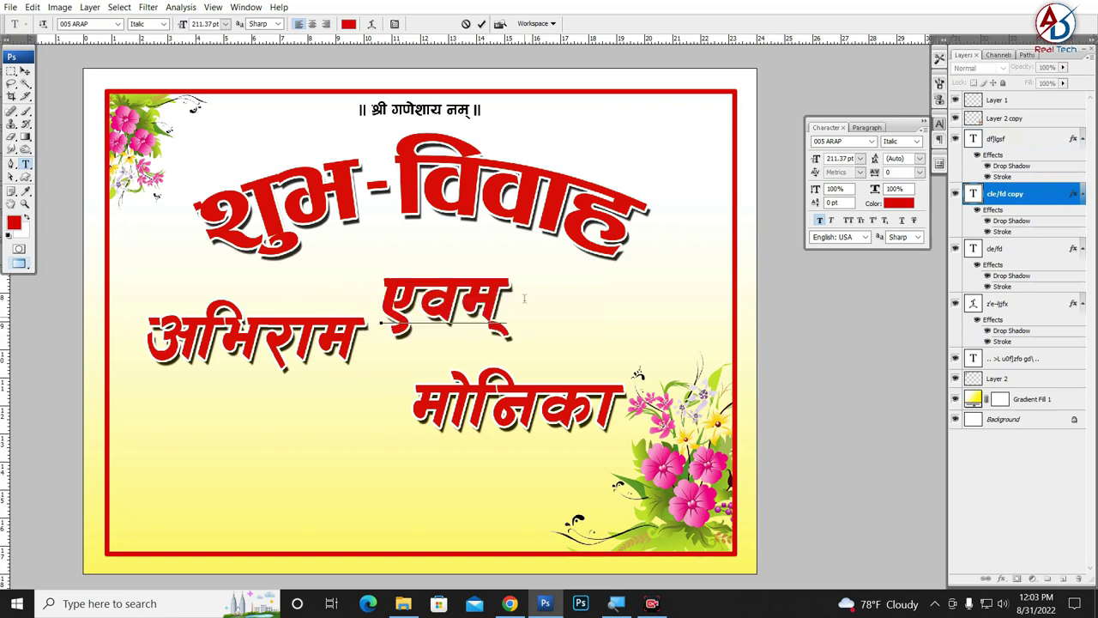
key(ctrl+Return)
Step: Turn off Faux Italic on एवम् and shrink it to about half, 111.74 pt
key(ctrl+t)
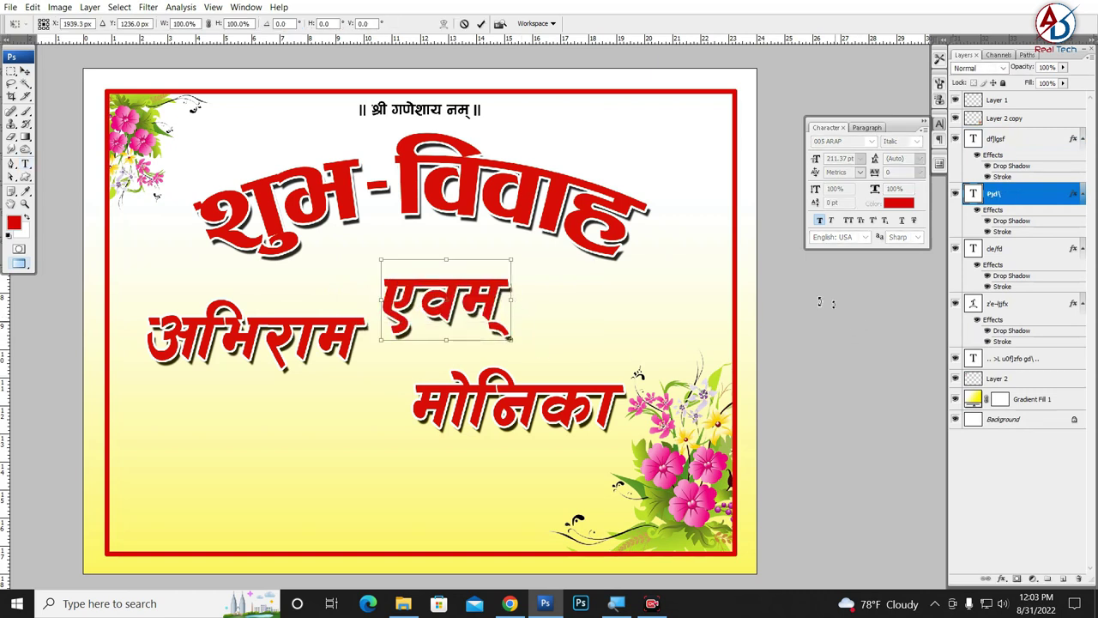
key(Return)
click(819, 220)
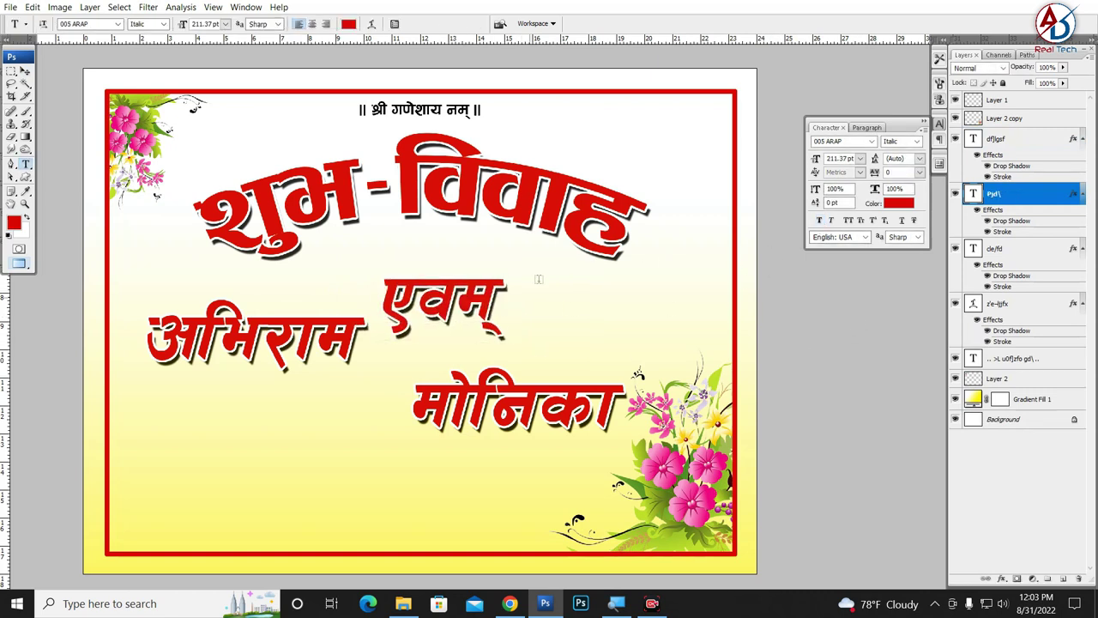
key(ctrl+t)
drag(506, 342, 446, 292)
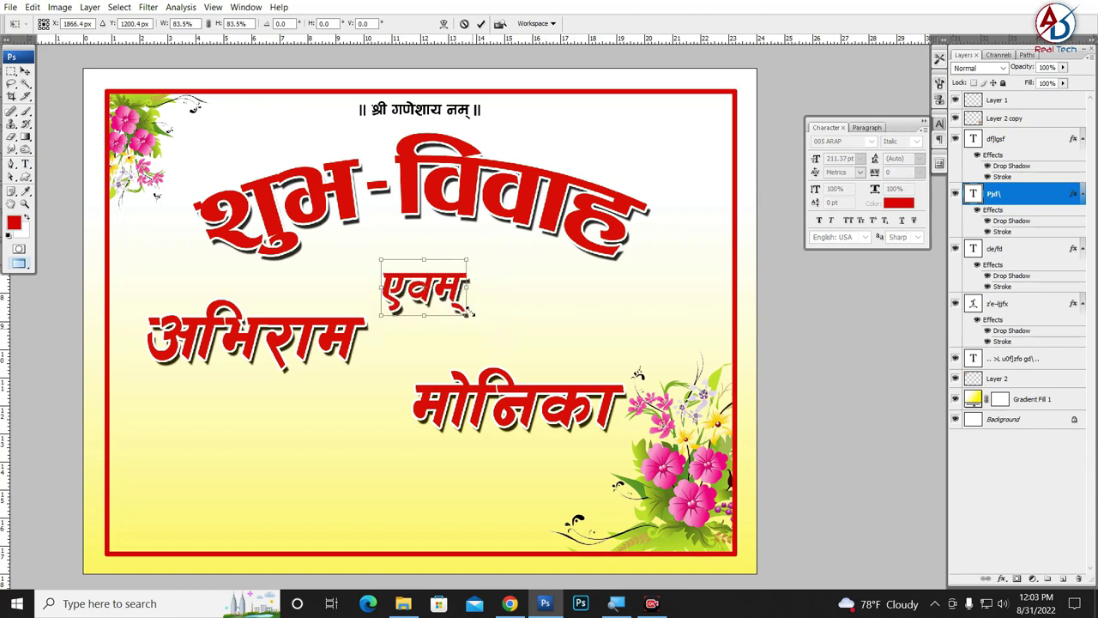
key(Return)
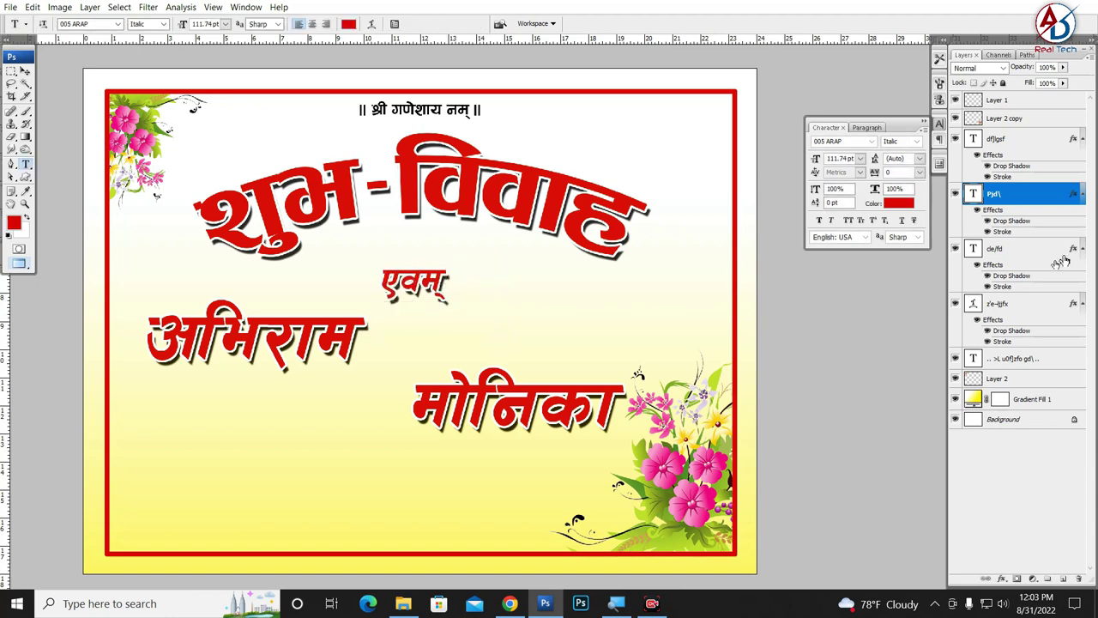
Step: Clear एवम्'s layer style, move it down between the names and tilt it
right_click(1020, 195)
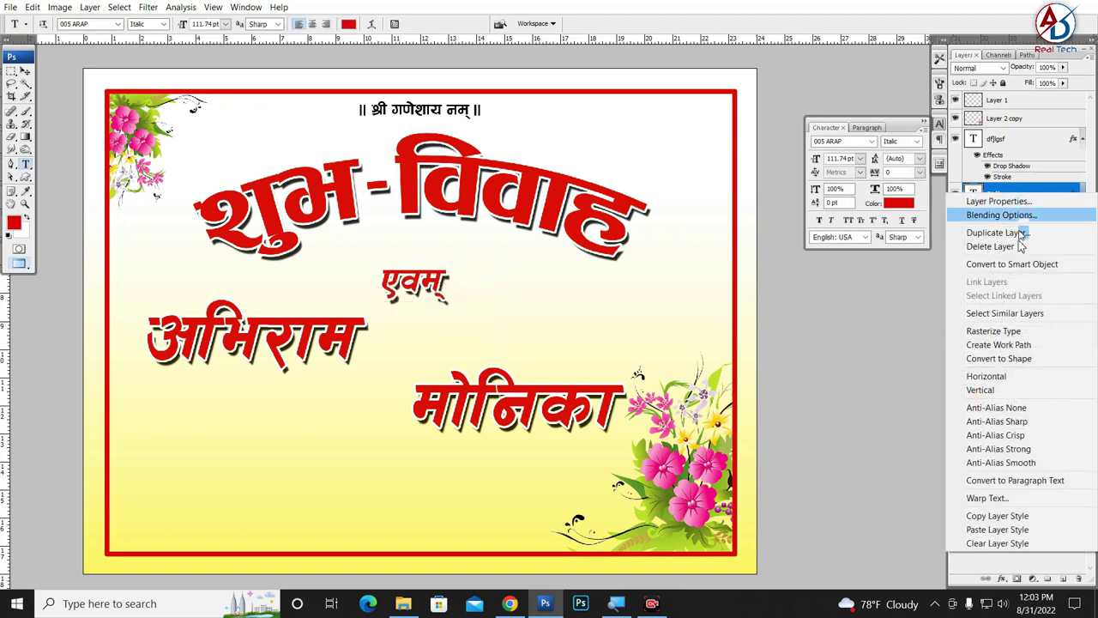
click(996, 543)
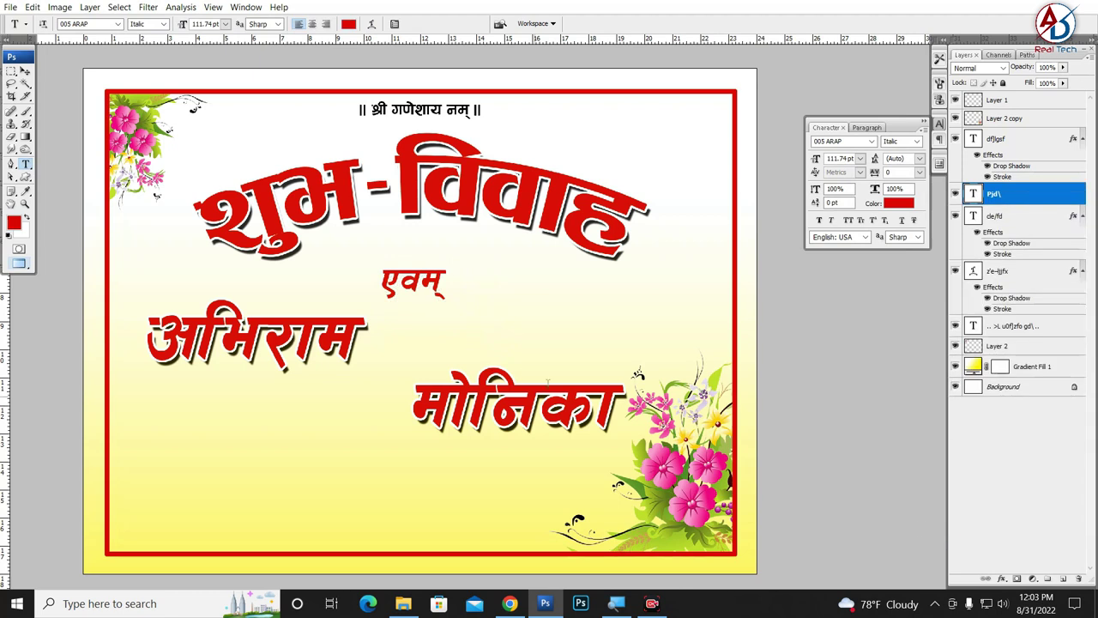
click(25, 71)
mouse_move(412, 287)
mouse_down()
mouse_move(398, 379)
mouse_move(443, 318)
mouse_up()
key(ctrl+t)
drag(418, 374, 427, 382)
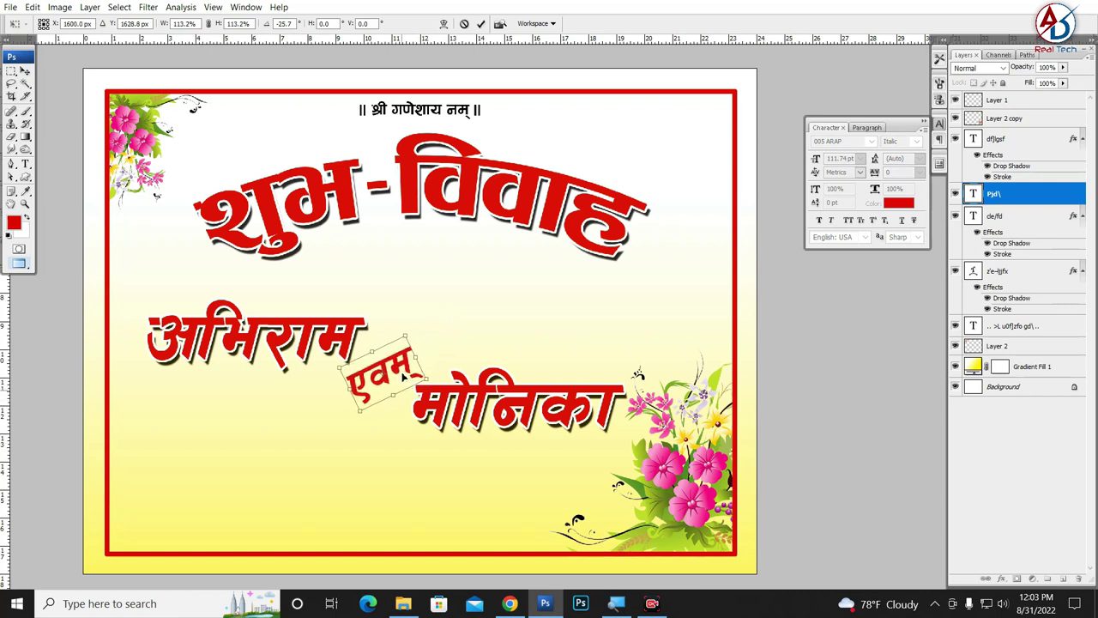
key(Return)
Step: Give एवम् a white stroke and a drop shadow with distance 13
click(1002, 578)
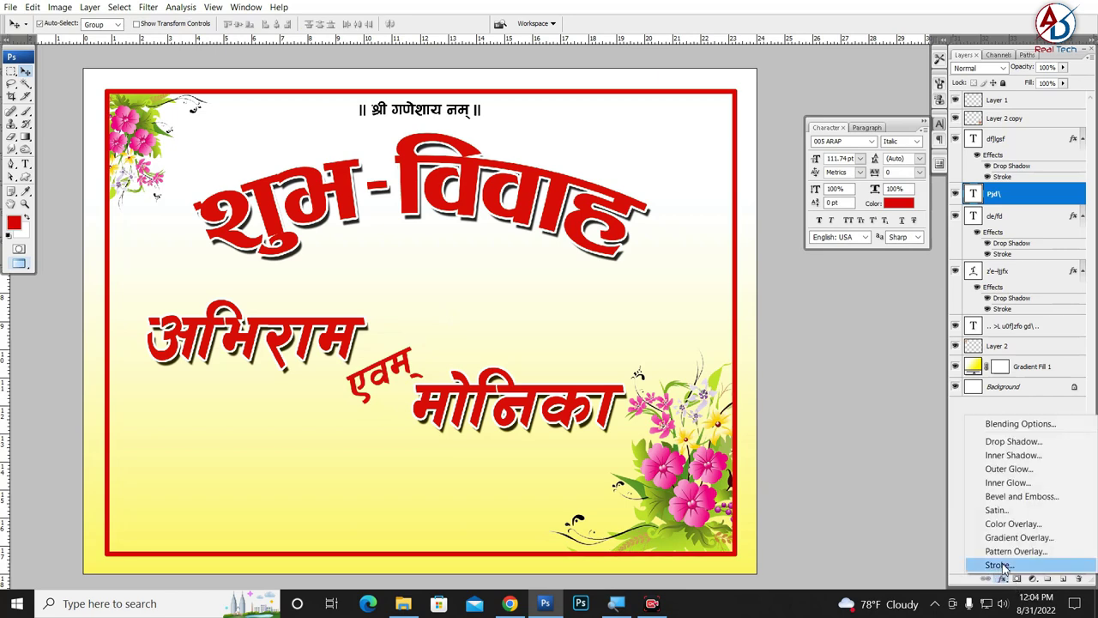
click(997, 564)
click(836, 370)
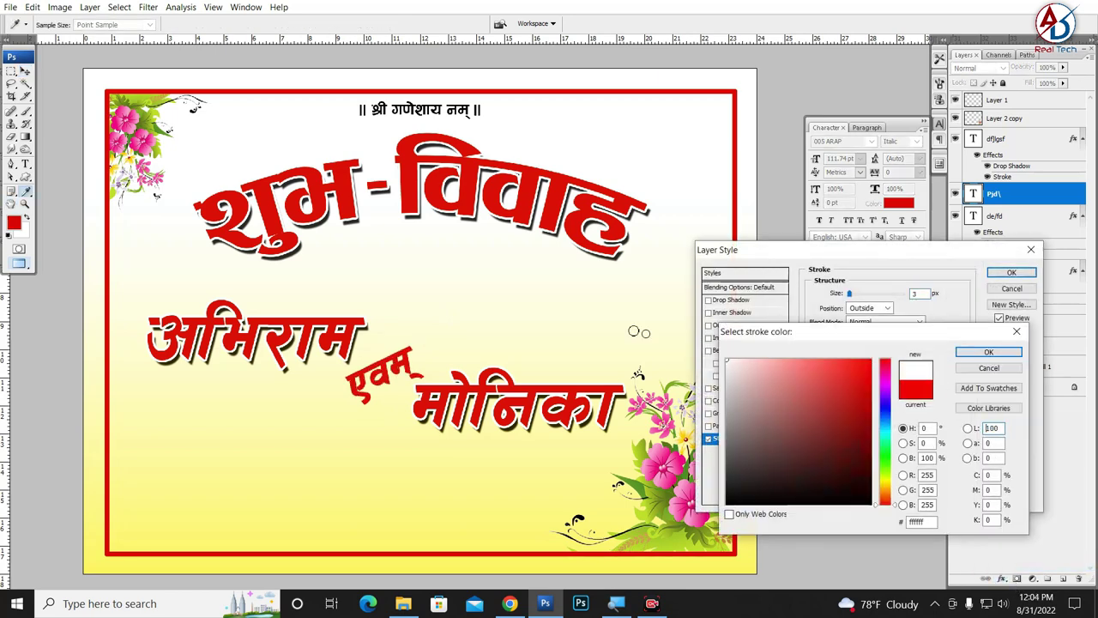
click(988, 352)
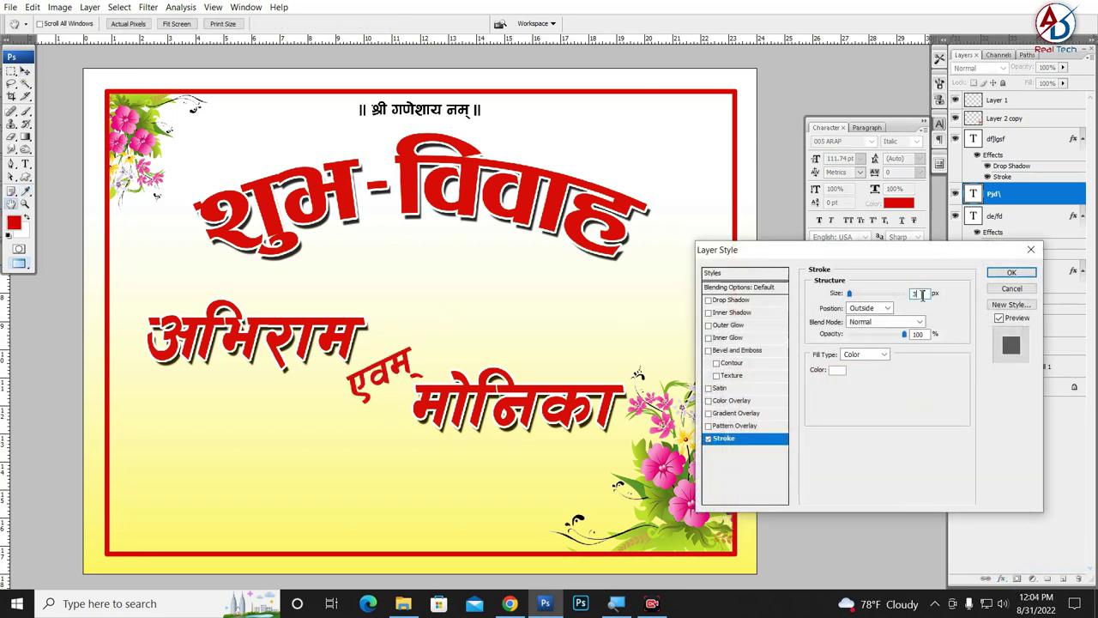
key(Up)
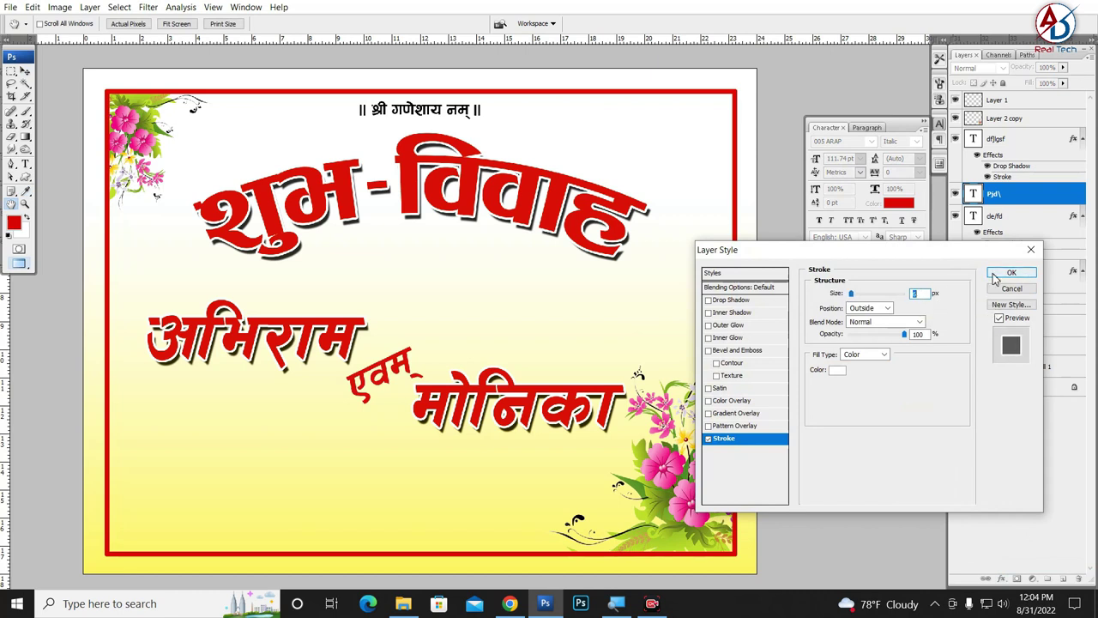
click(734, 300)
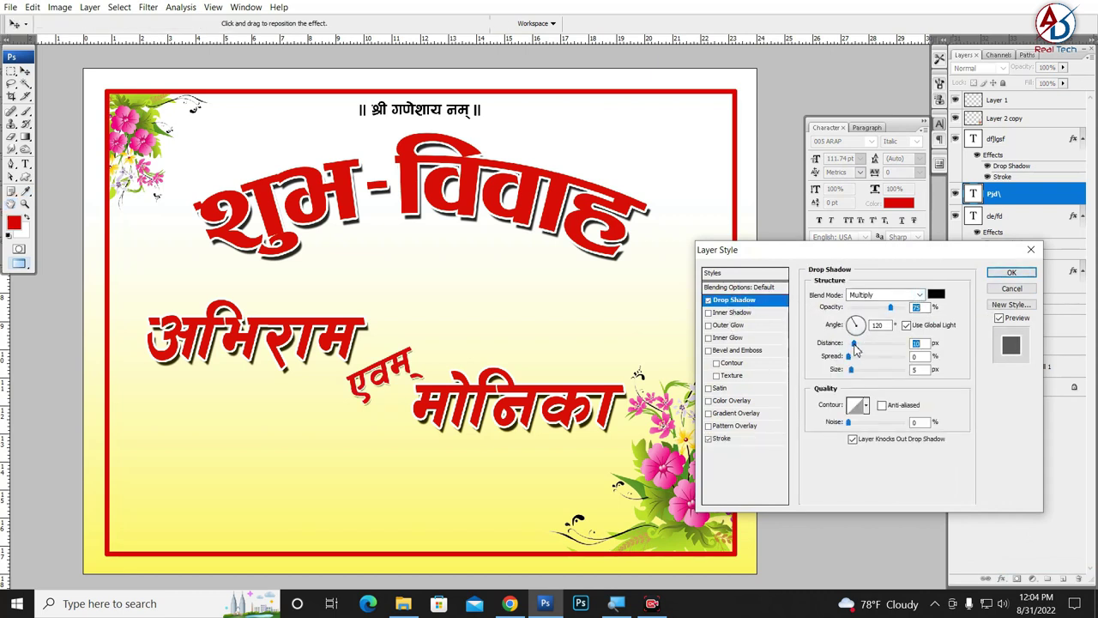
drag(851, 343, 855, 343)
click(1012, 273)
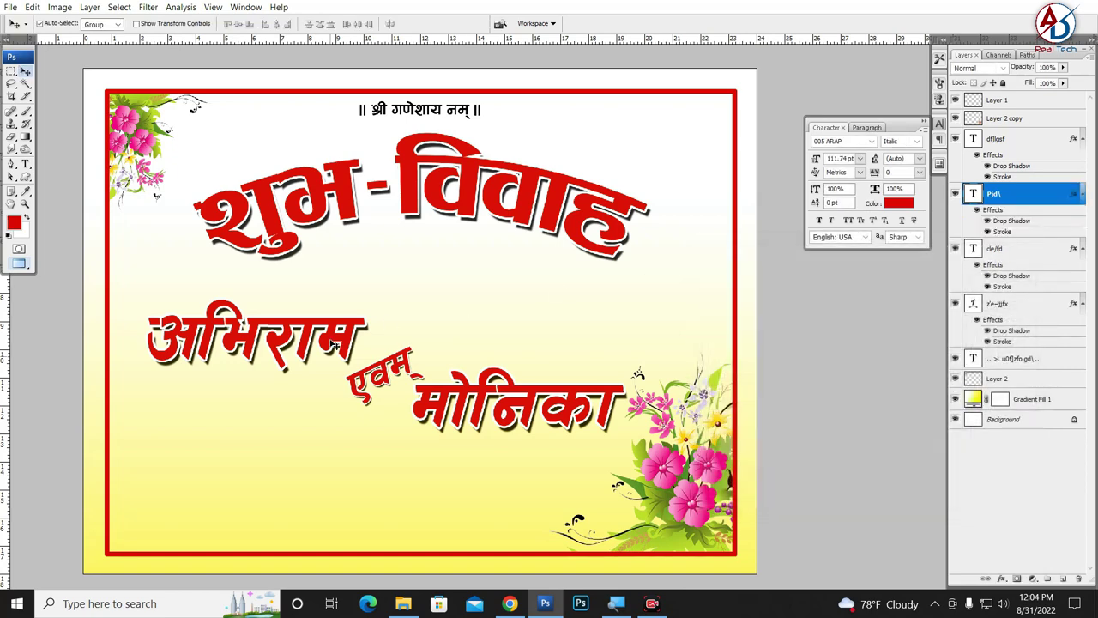
key(ctrl+minus)
key(ctrl+plus)
Step: Nudge मोनिका and अभिराम slightly down and shift एवम् slightly right and down
drag(549, 413, 494, 443)
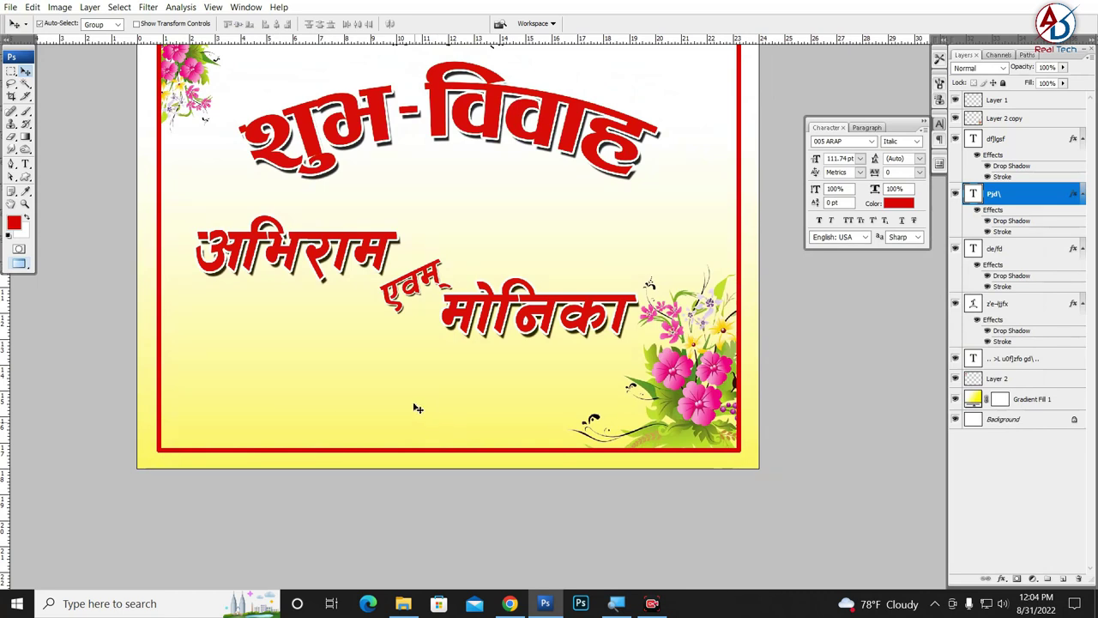
drag(474, 327, 472, 336)
click(471, 335)
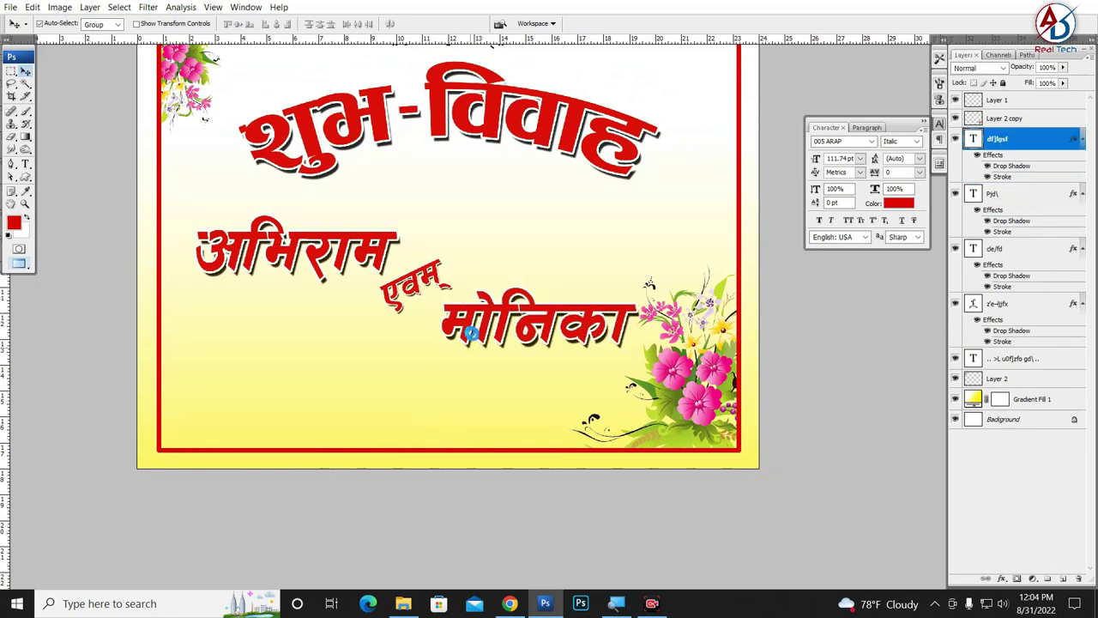
click(432, 287)
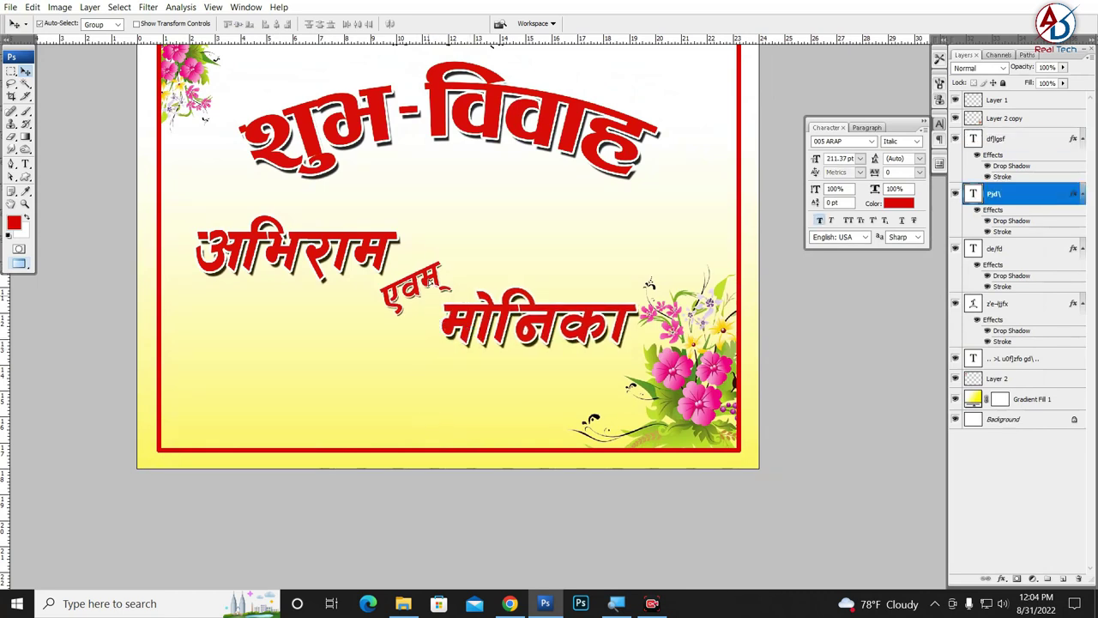
click(386, 262)
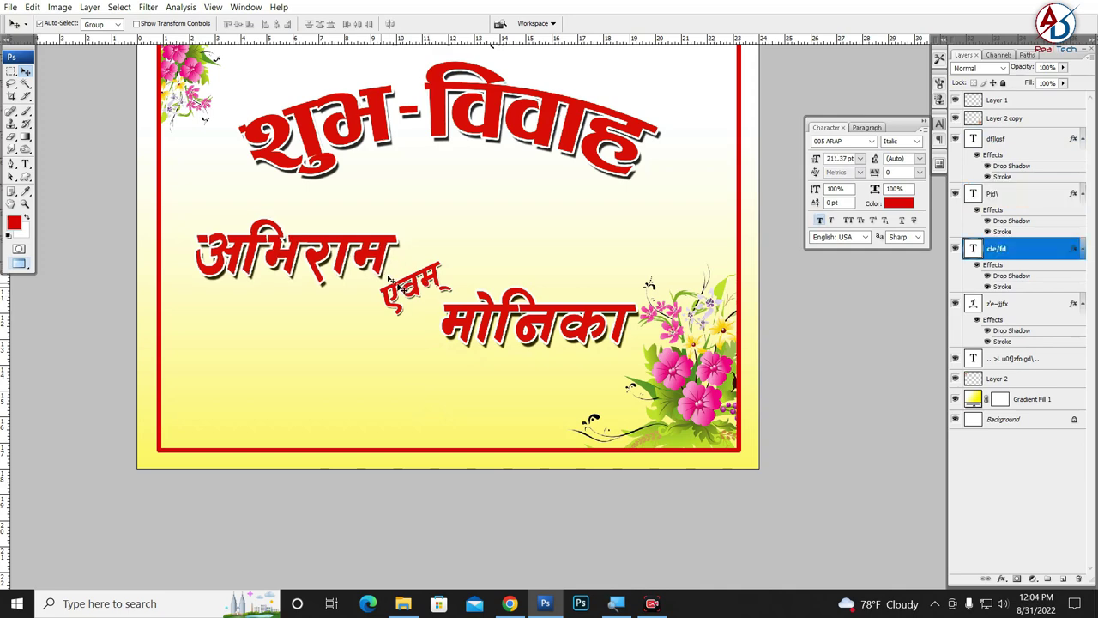
drag(429, 288, 433, 290)
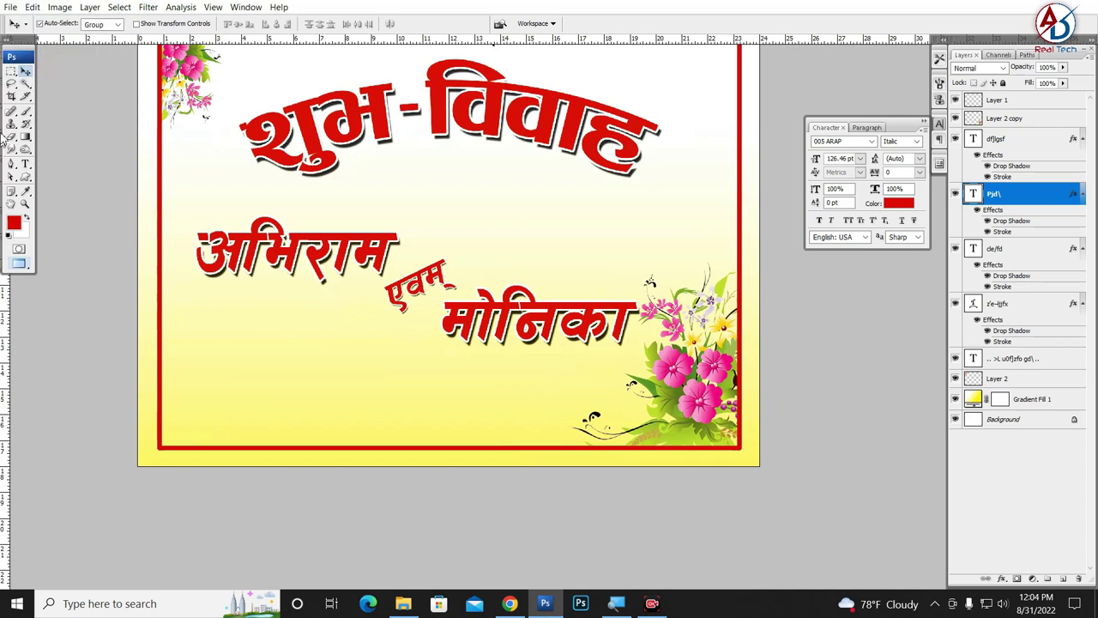
click(26, 178)
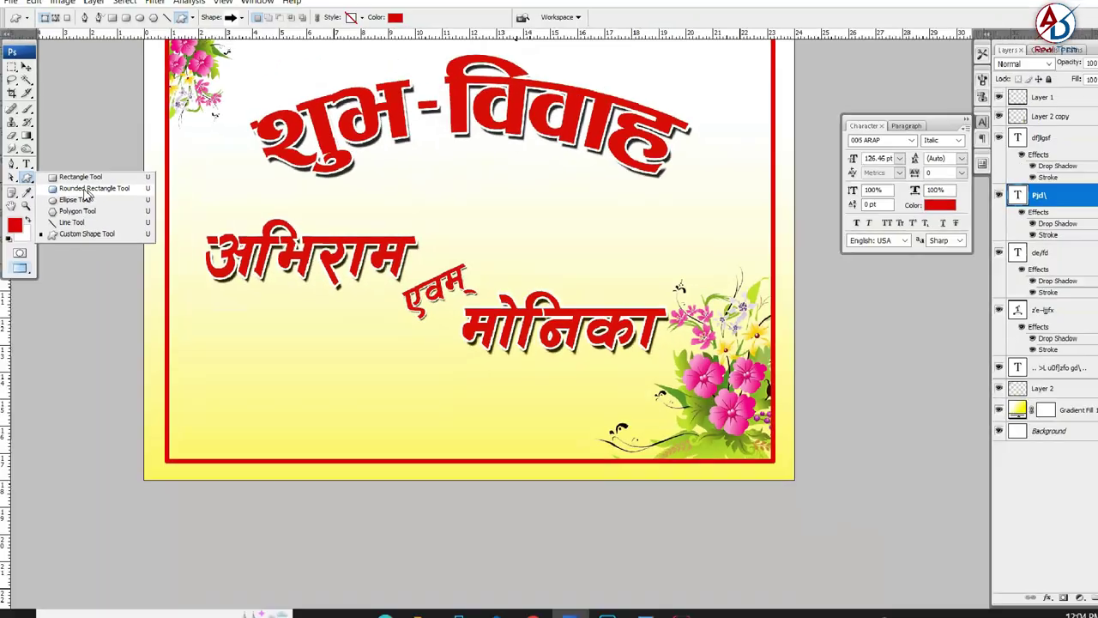
Step: Draw a red rounded-rectangle banner with 500 px corner radius across the lower card
click(95, 191)
double_click(225, 24)
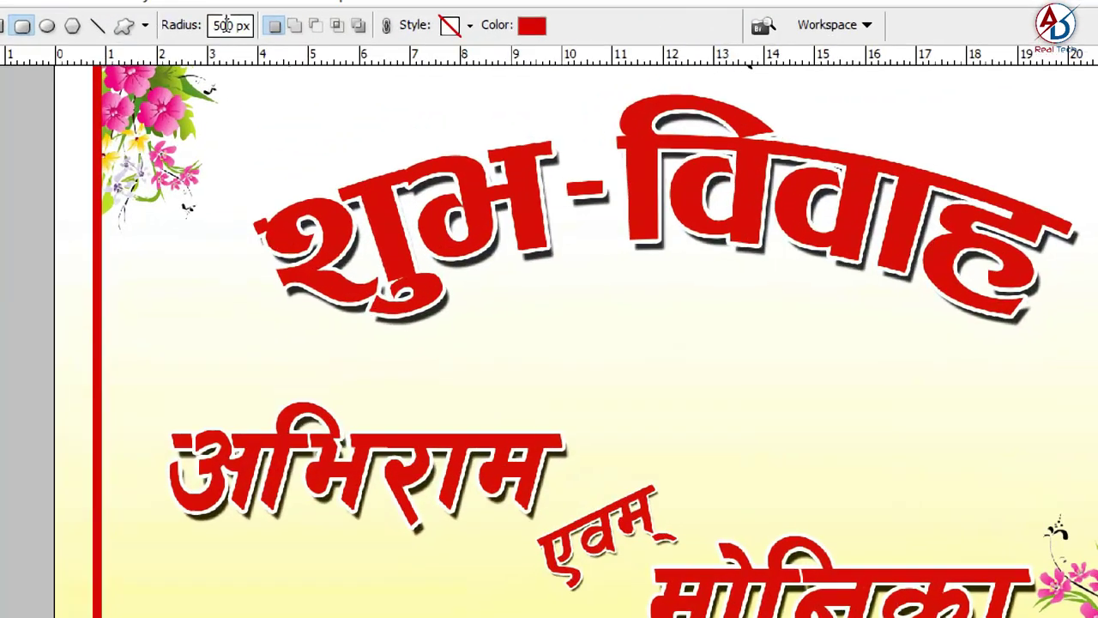
text(500)
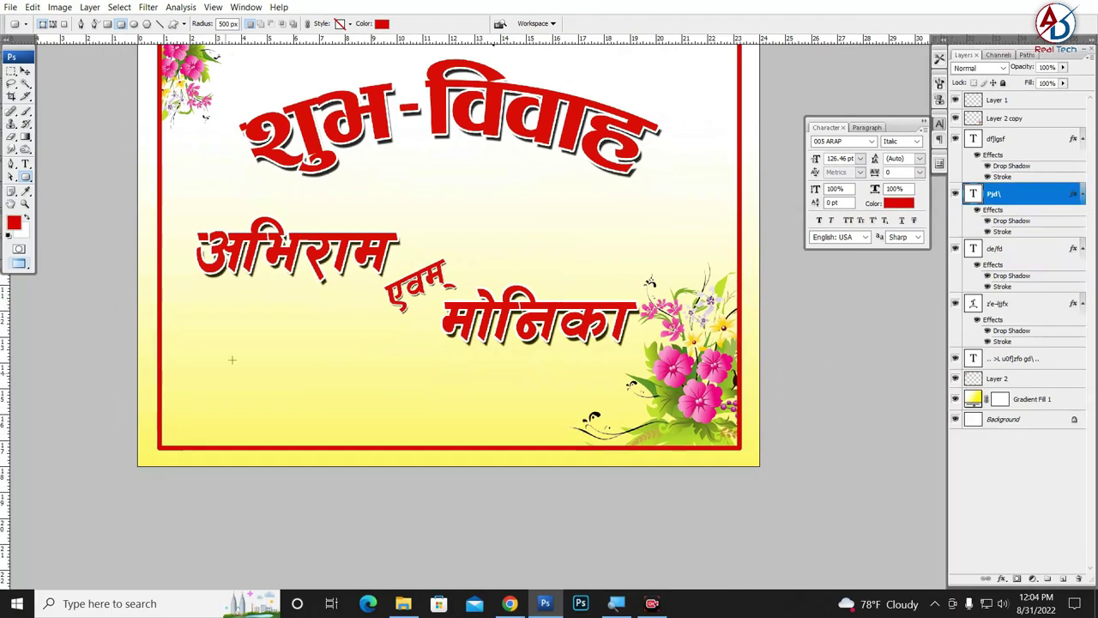
drag(232, 359, 662, 459)
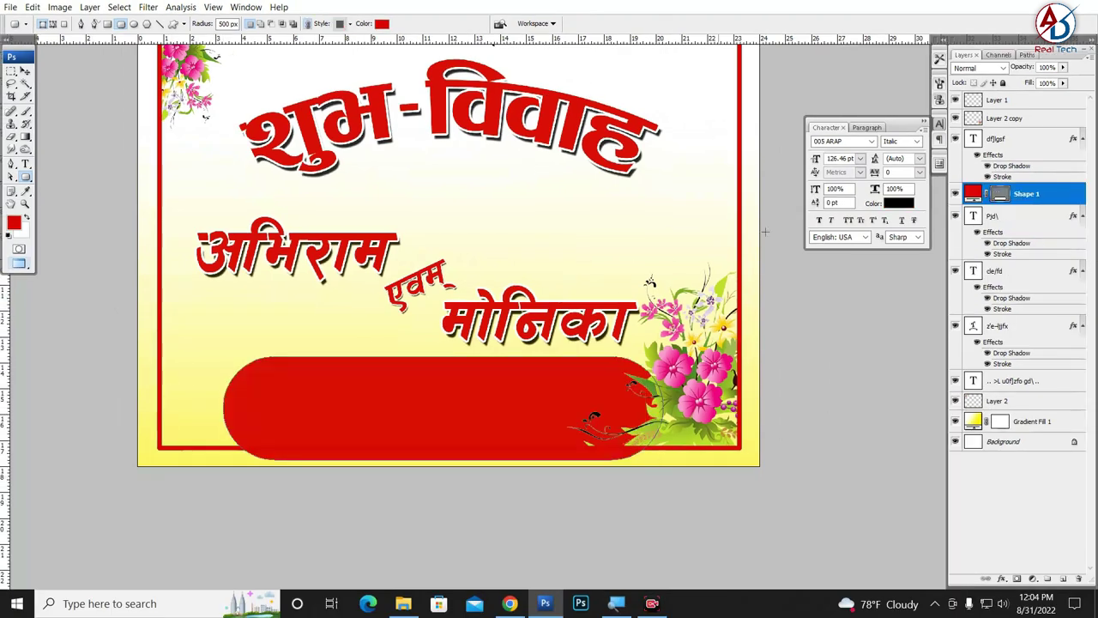
Step: Scale the red banner to about 77.5% and shift it slightly down-left
key(ctrl+t)
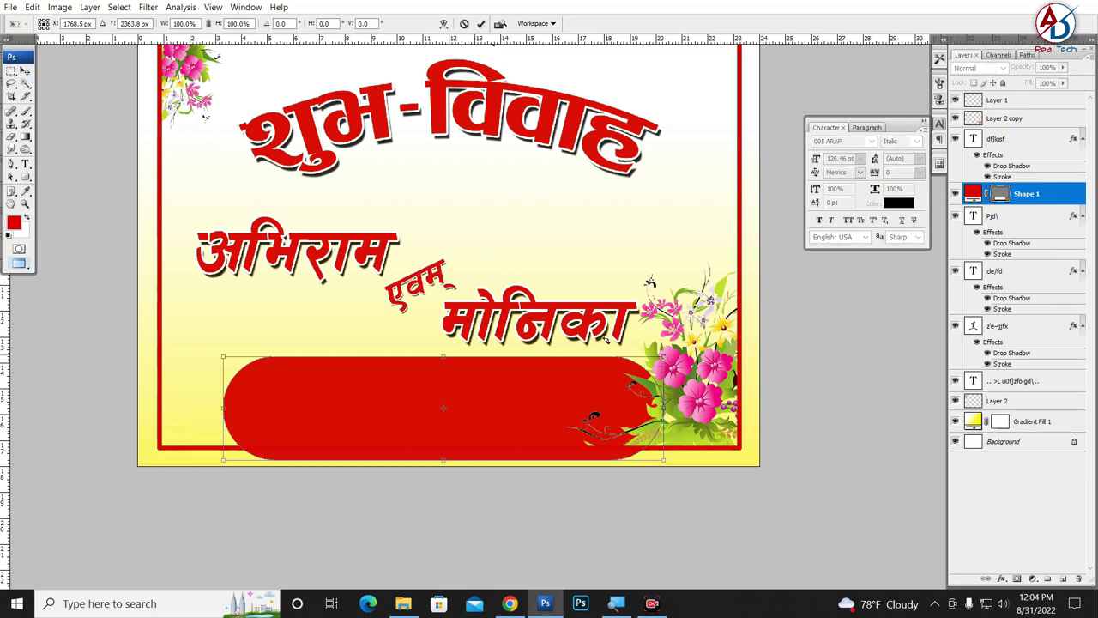
drag(662, 357, 614, 367)
mouse_move(551, 392)
mouse_down()
mouse_move(541, 415)
mouse_move(510, 380)
mouse_up()
key(Return)
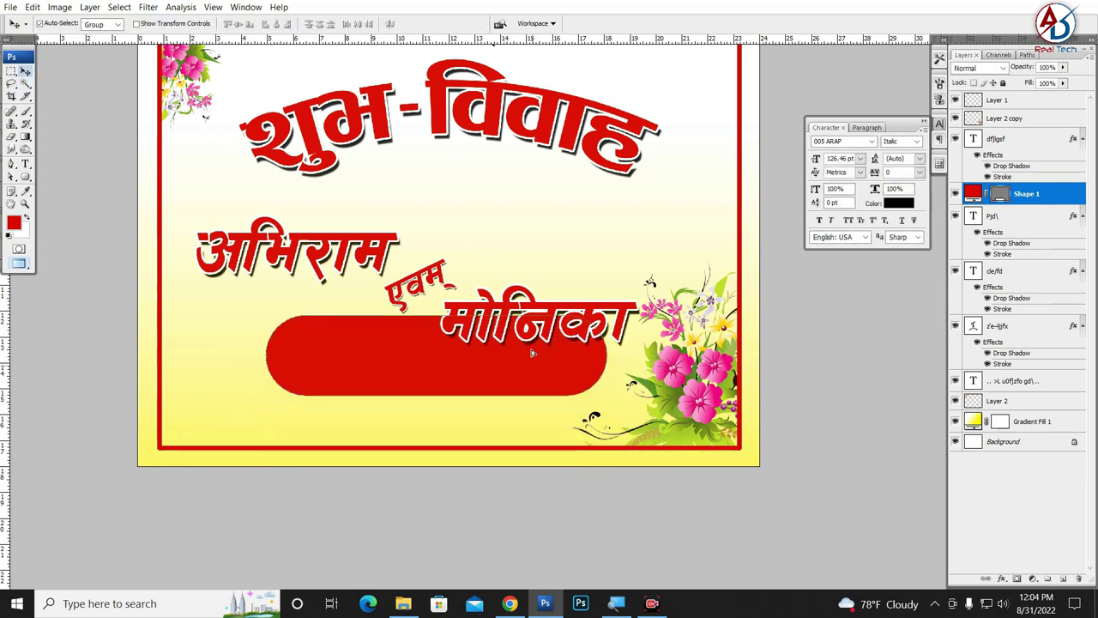
Step: Rasterize the red banner shape and delete its lower half
right_click(1053, 199)
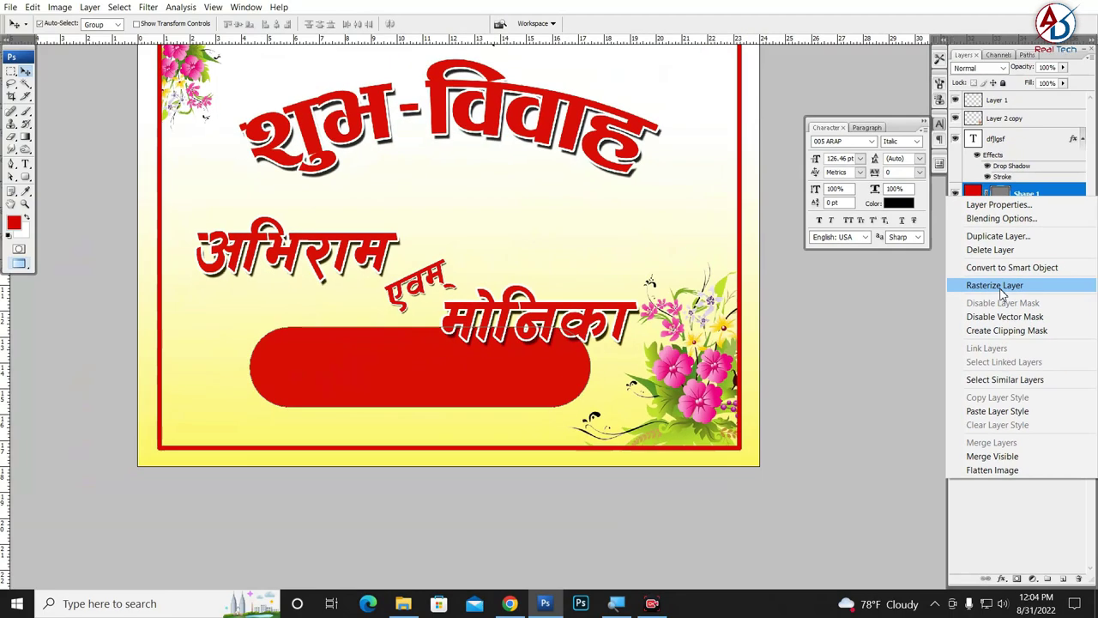
click(997, 286)
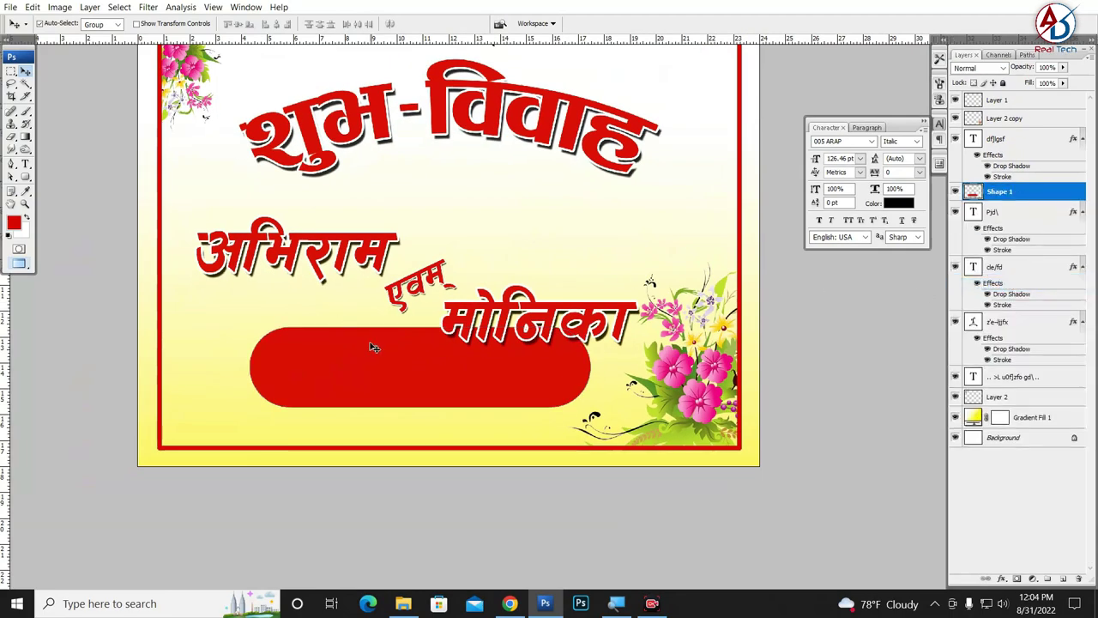
drag(379, 375, 369, 388)
click(12, 71)
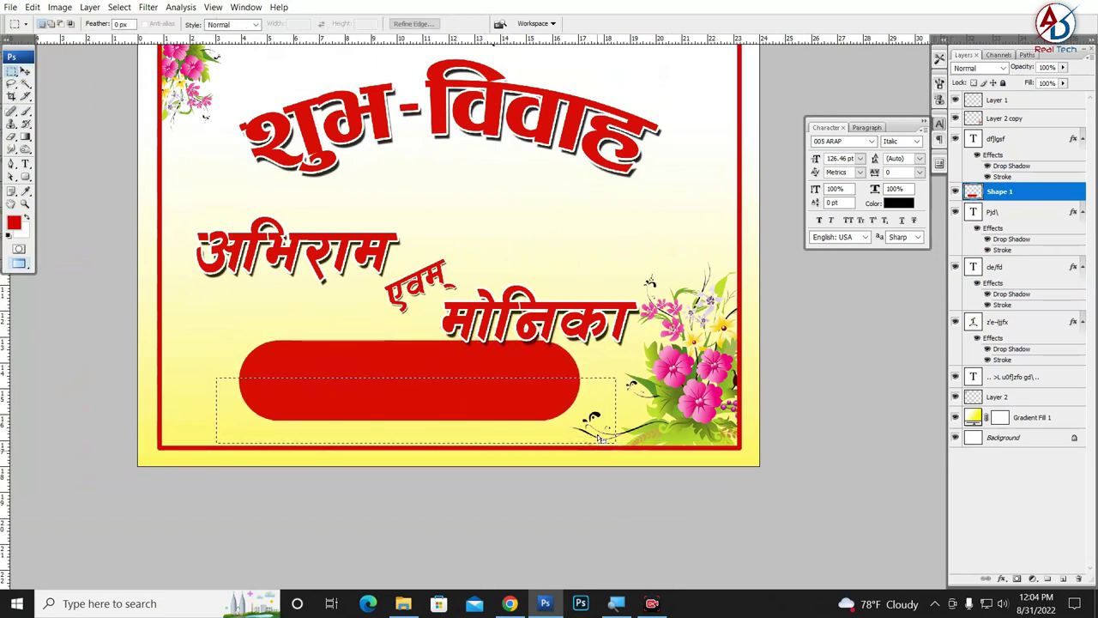
drag(511, 427, 614, 444)
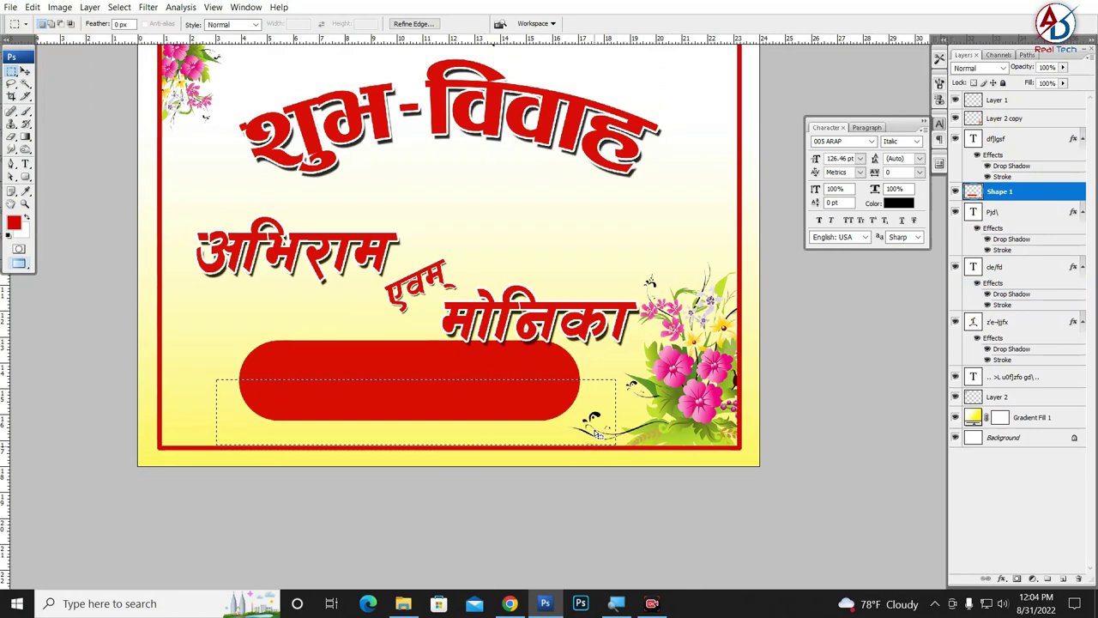
key(Delete)
key(ctrl+d)
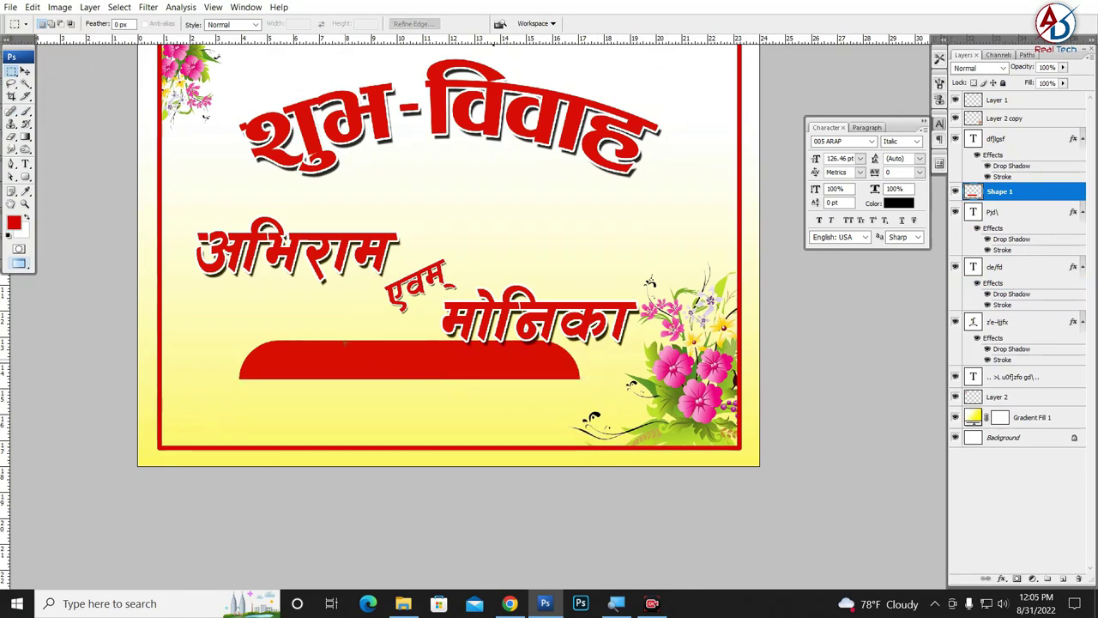
Step: Move the half banner onto the bottom border, scaled to about 87.3%, then zoom in
key(f)
key(v)
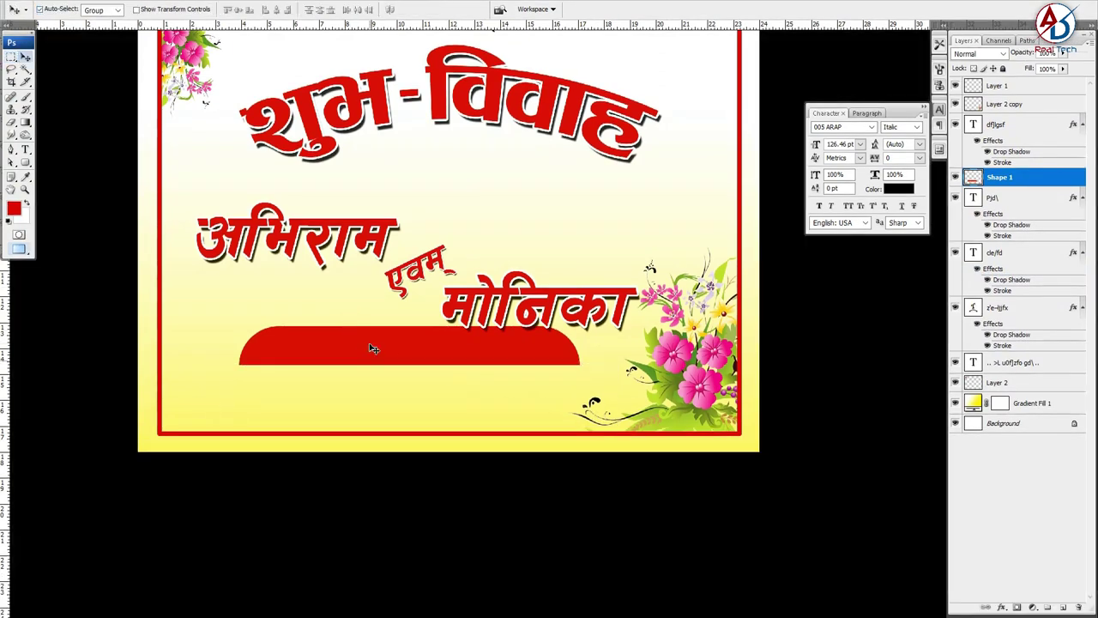
key(f)
drag(432, 462, 451, 504)
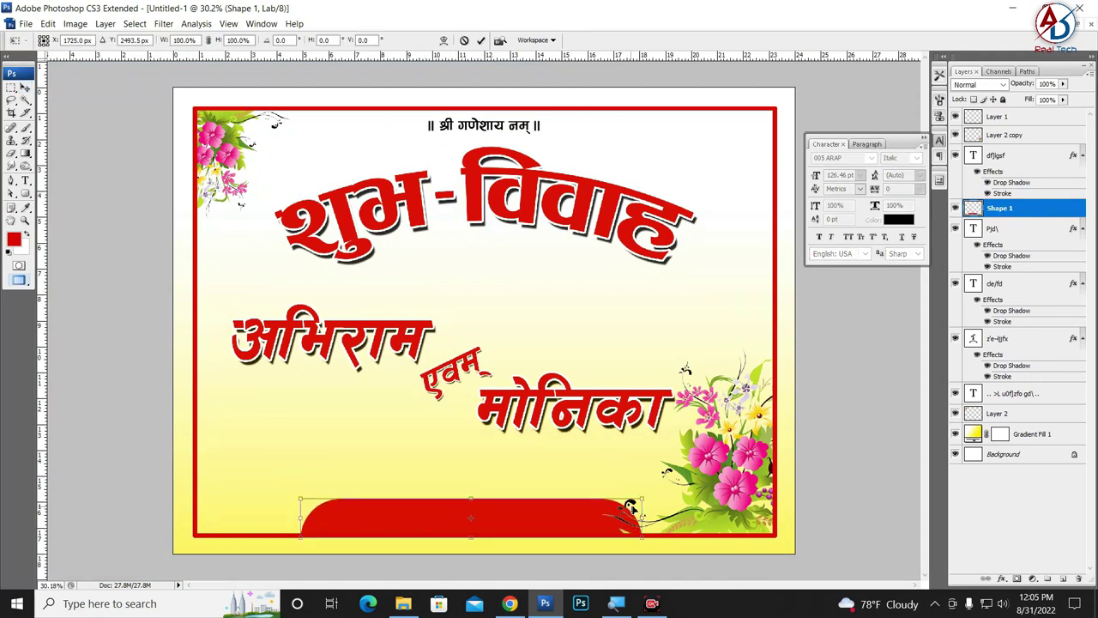
drag(300, 497, 321, 499)
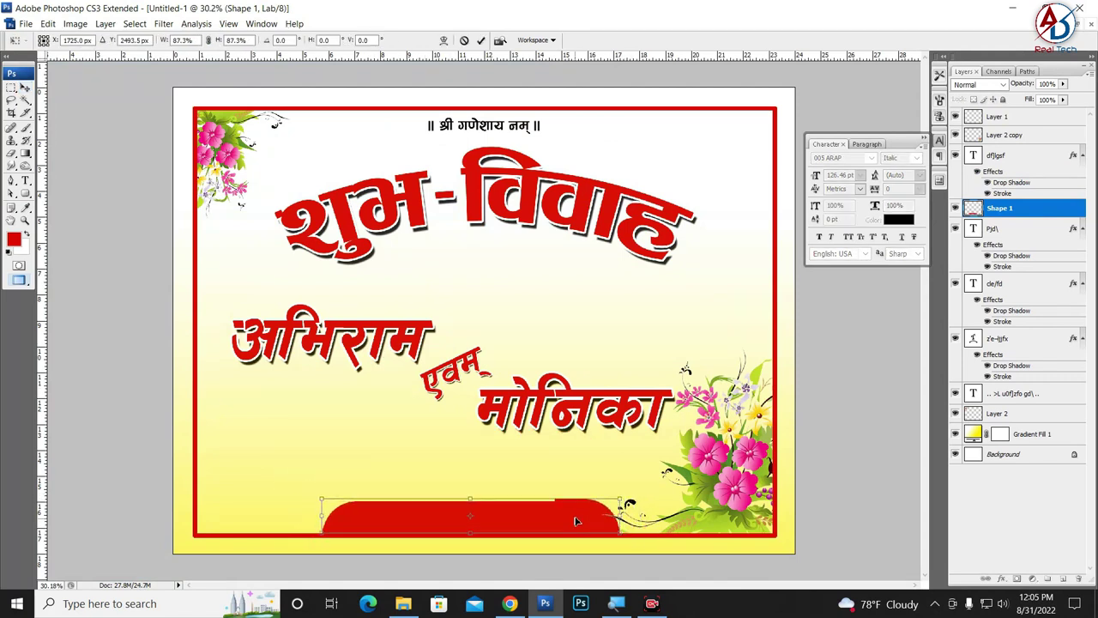
drag(575, 521, 577, 523)
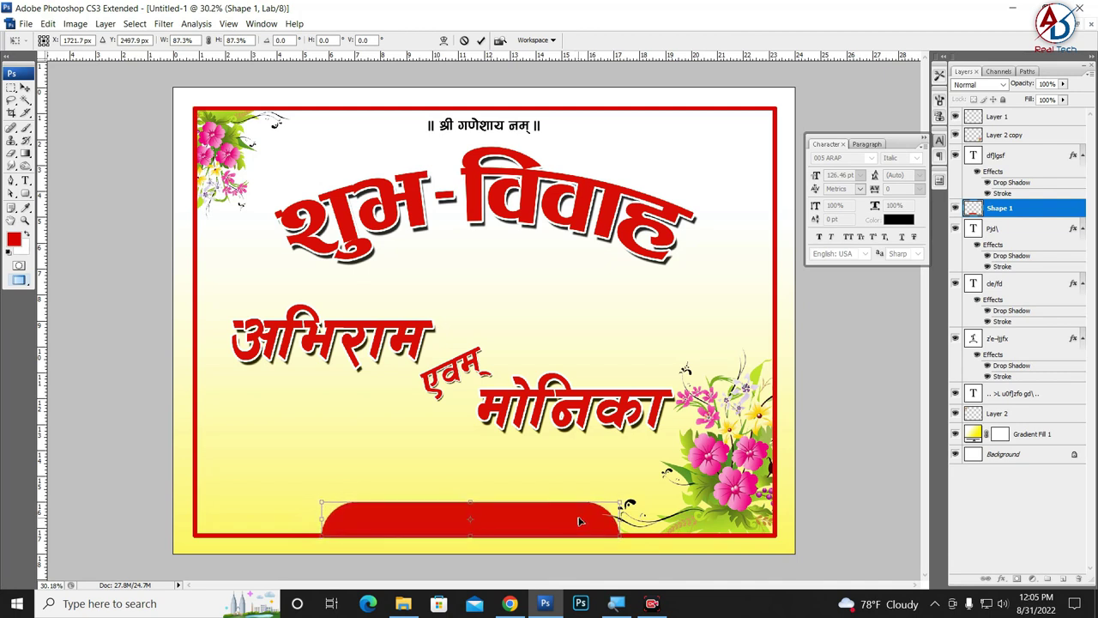
key(Return)
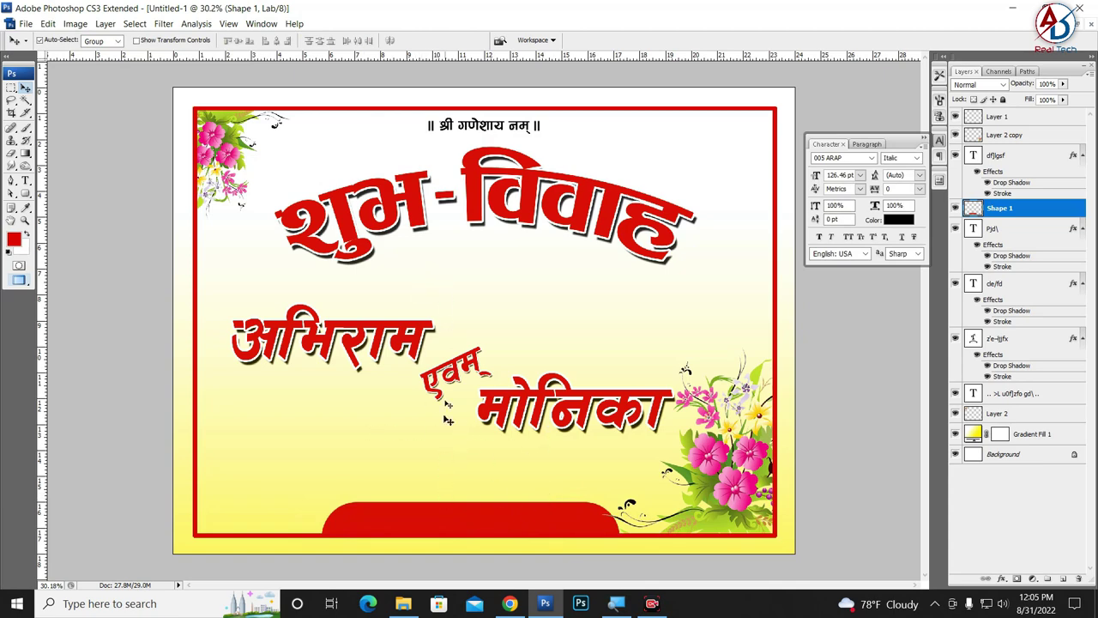
scroll(433, 481, up, 2)
drag(579, 274, 579, 259)
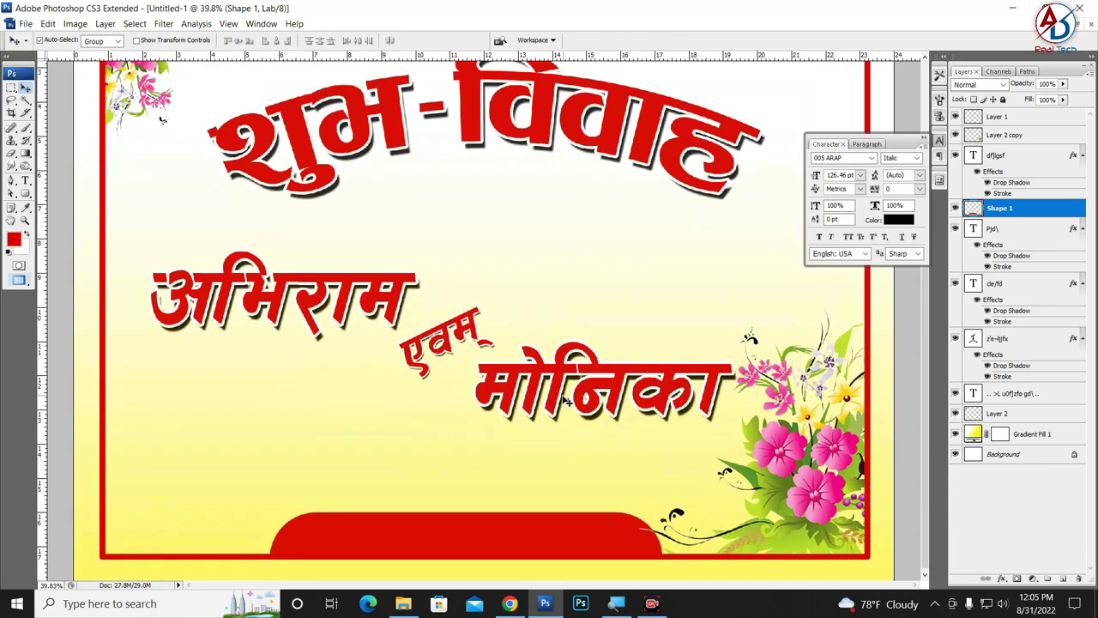
Step: Type the date 2022-9-10 below the names in the ADAM.CG PRO font
click(25, 181)
click(273, 441)
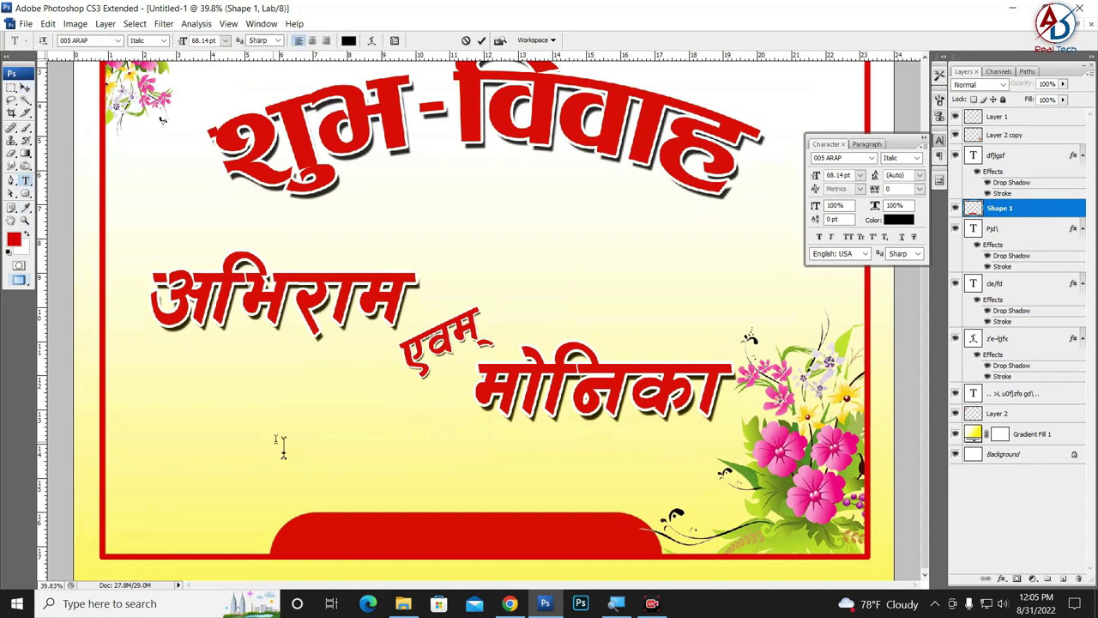
text(b|0f)
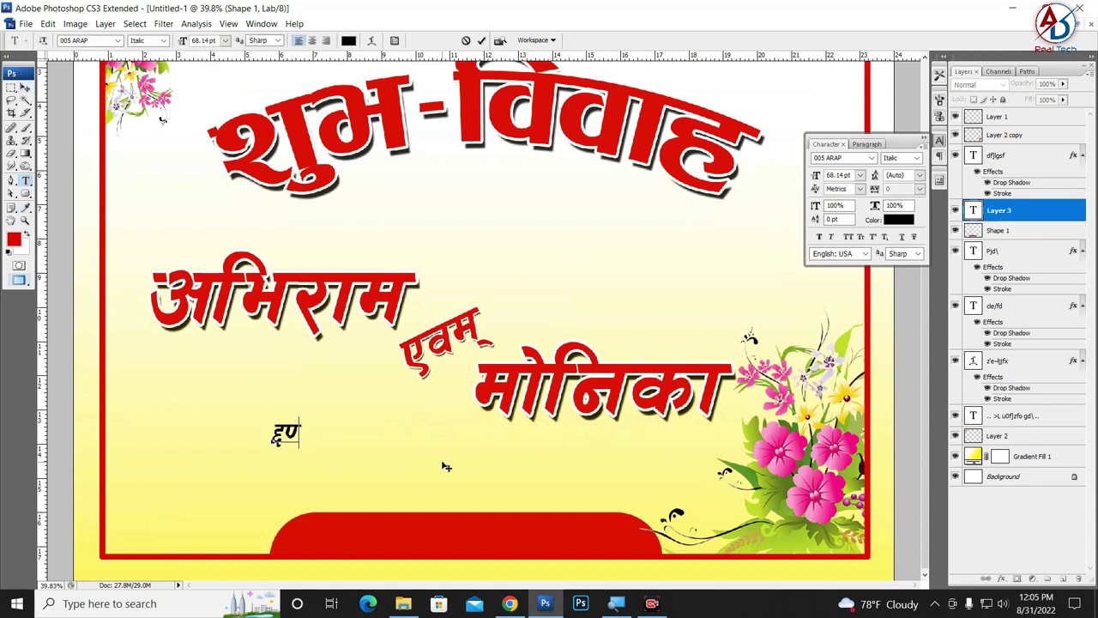
text(b\)
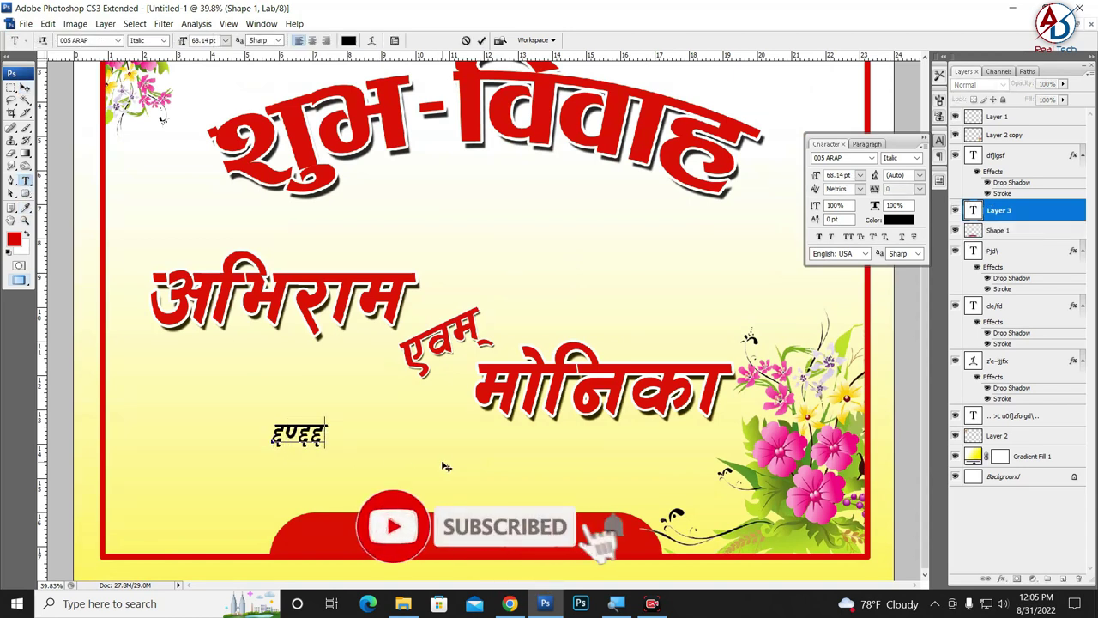
text(b\)
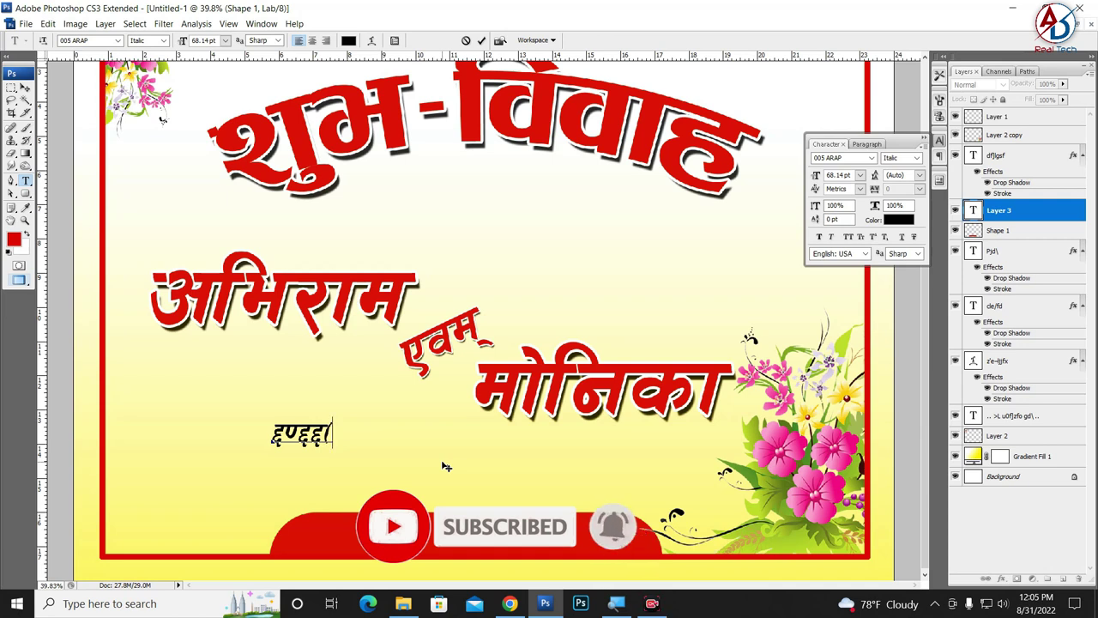
text(<)
text(f0f)
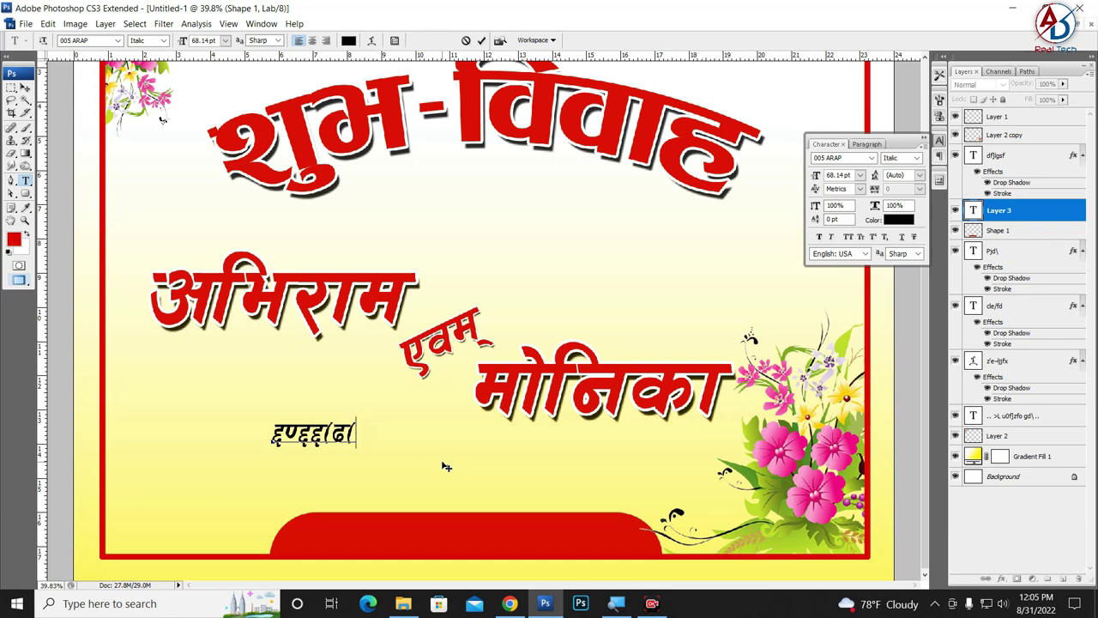
text(h)
key(ctrl+a)
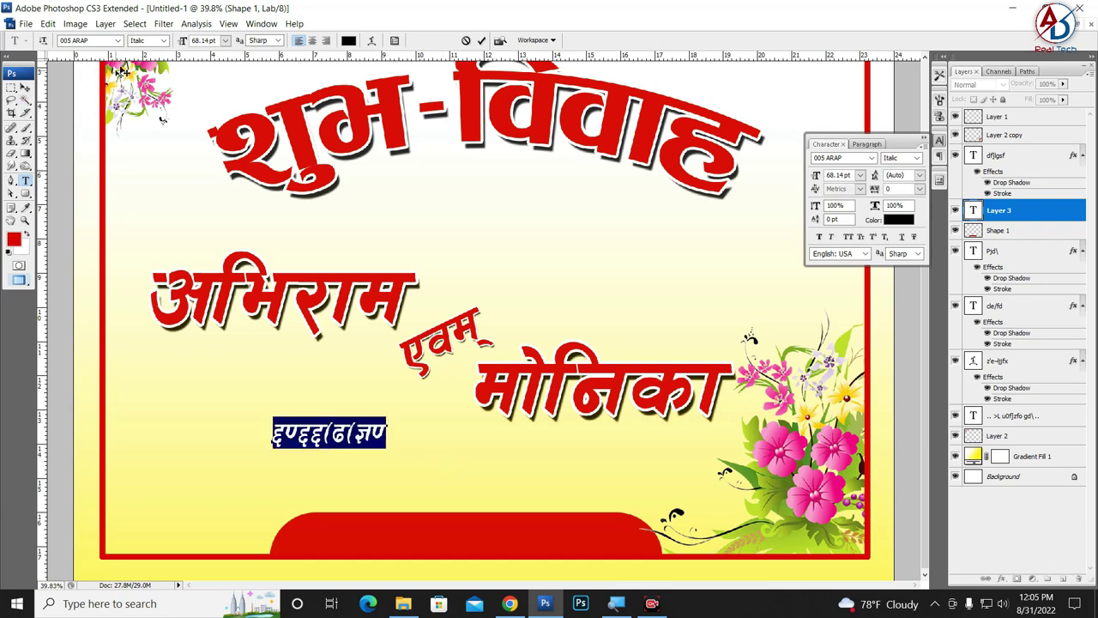
click(118, 40)
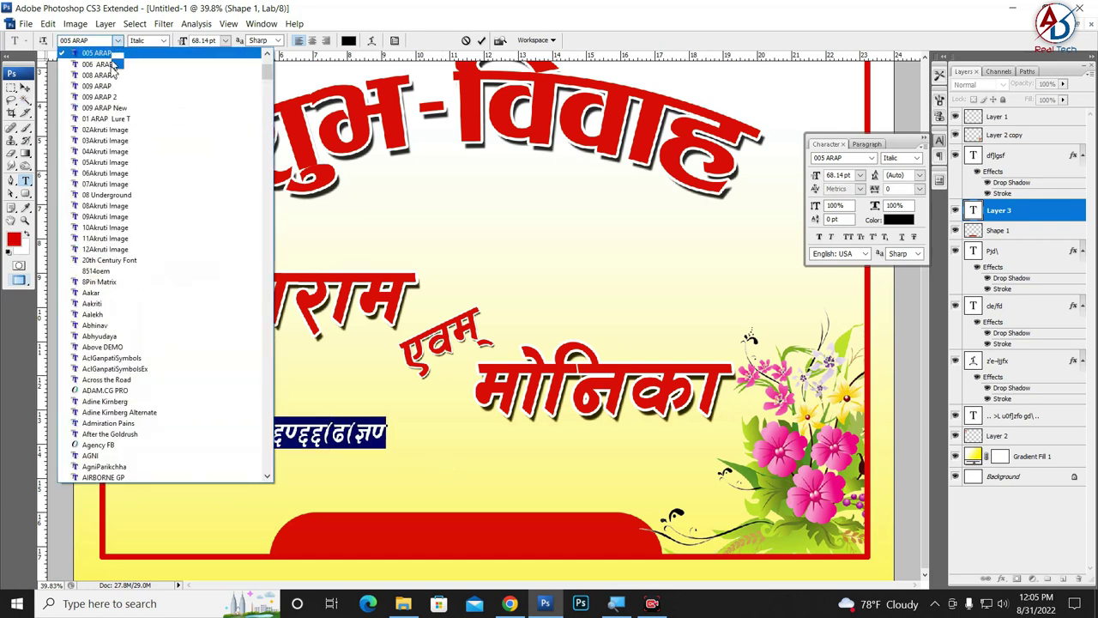
click(114, 326)
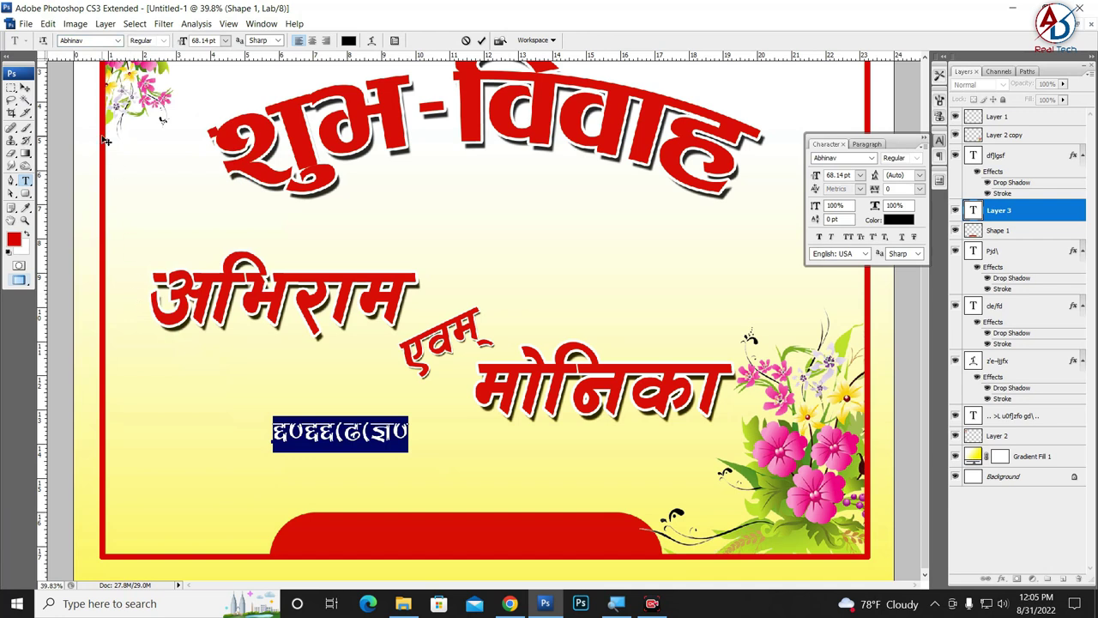
click(100, 41)
key(Down)
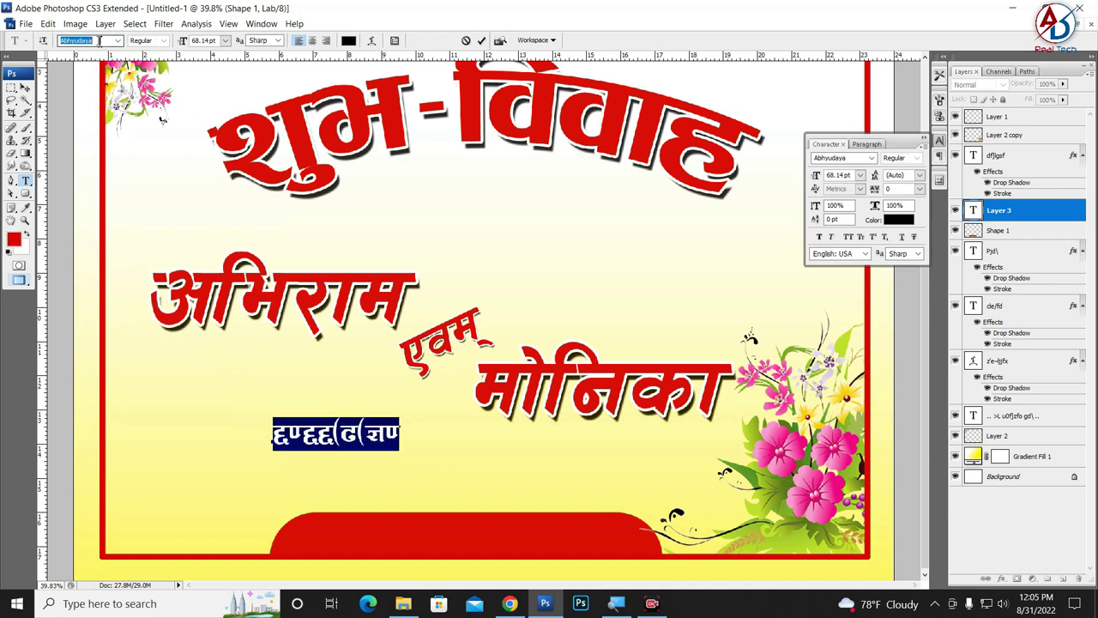
key(Down)
key(Down)
key(Down)
key(Down)
key(Down)
key(Up)
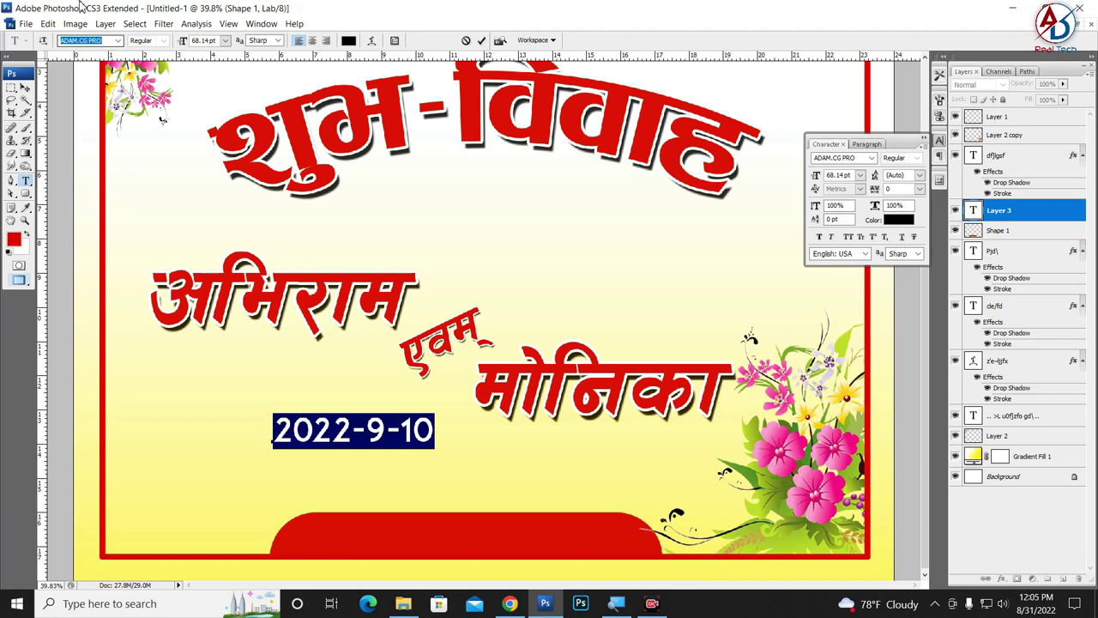
Step: Move the date onto the red banner and append 'A.D' to it
click(25, 88)
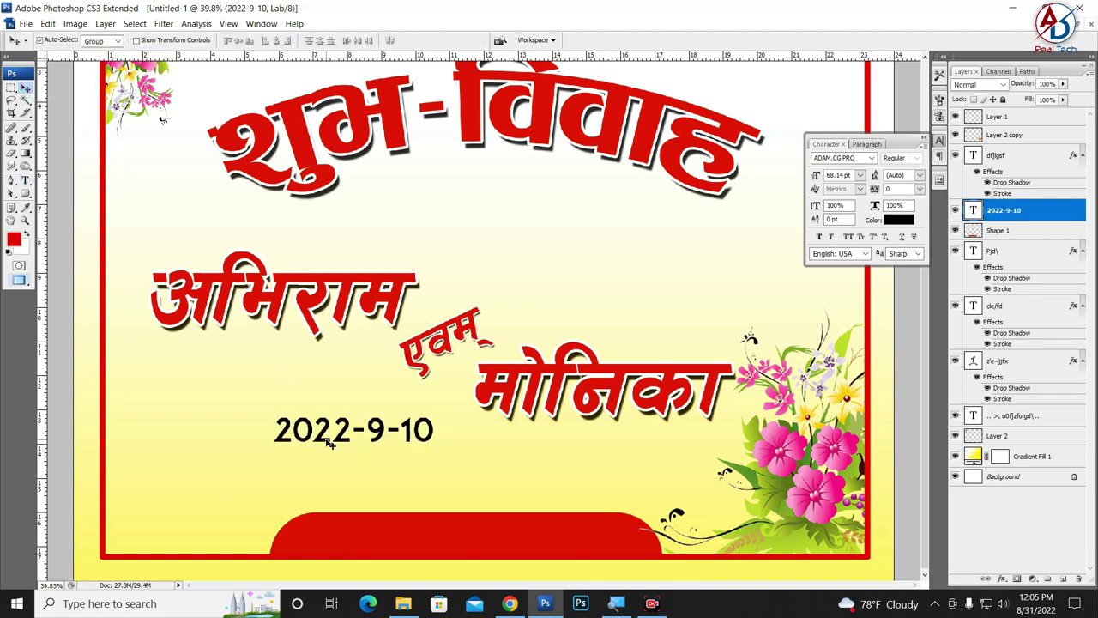
drag(330, 442, 404, 546)
key(t)
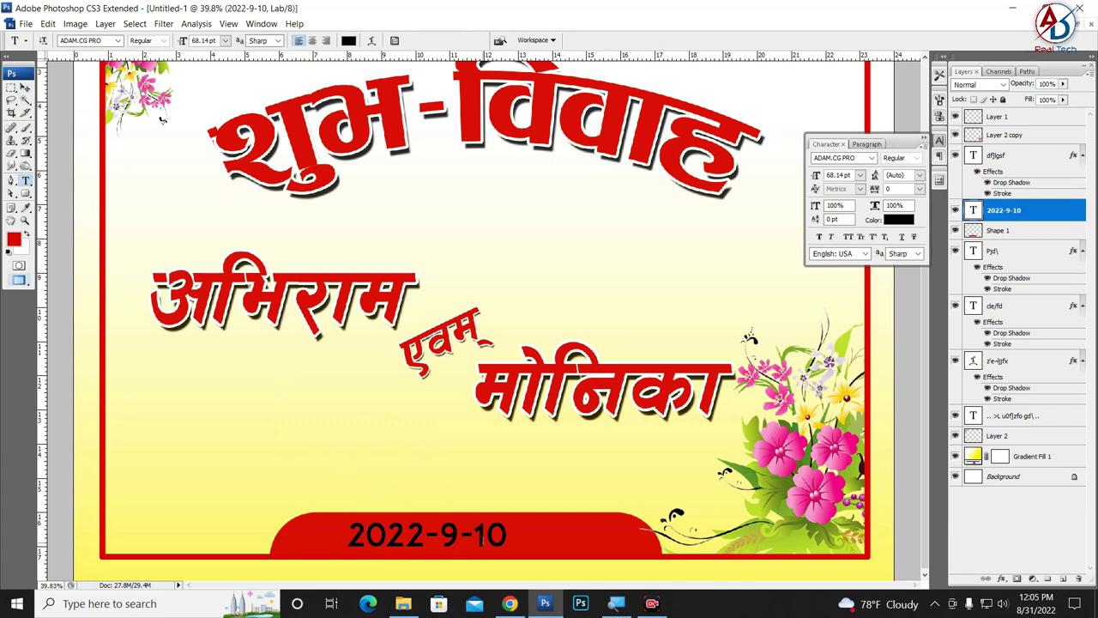
click(525, 540)
text(A)
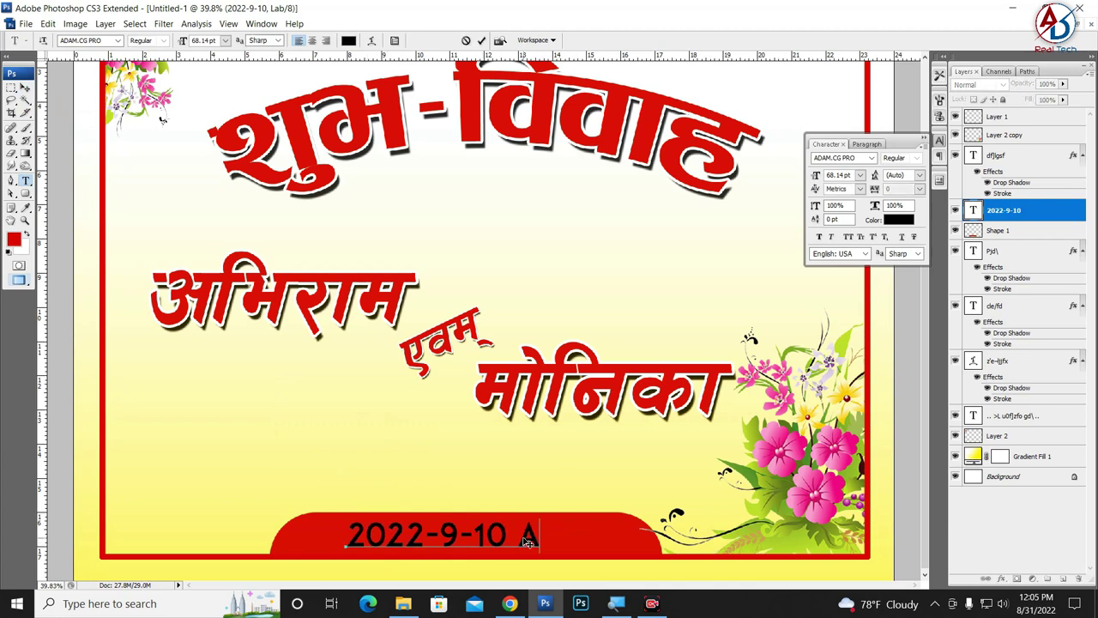
text(.D)
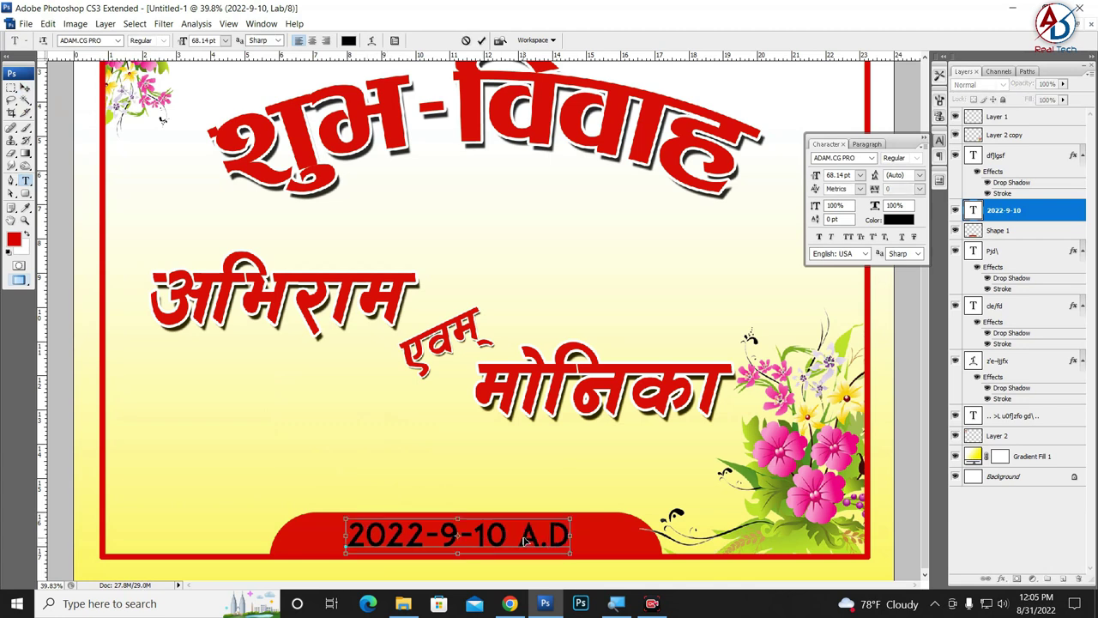
key(ctrl+Return)
key(ctrl+t)
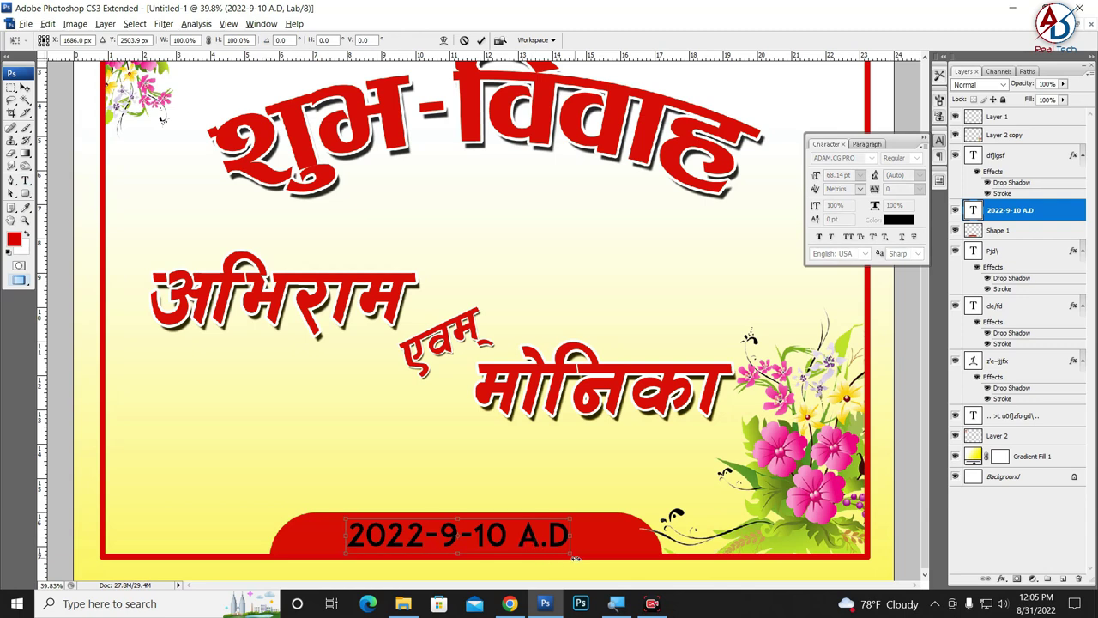
Step: Enlarge the date to about 80 pt, colour it white #ffffff and nudge it down
drag(575, 559, 590, 550)
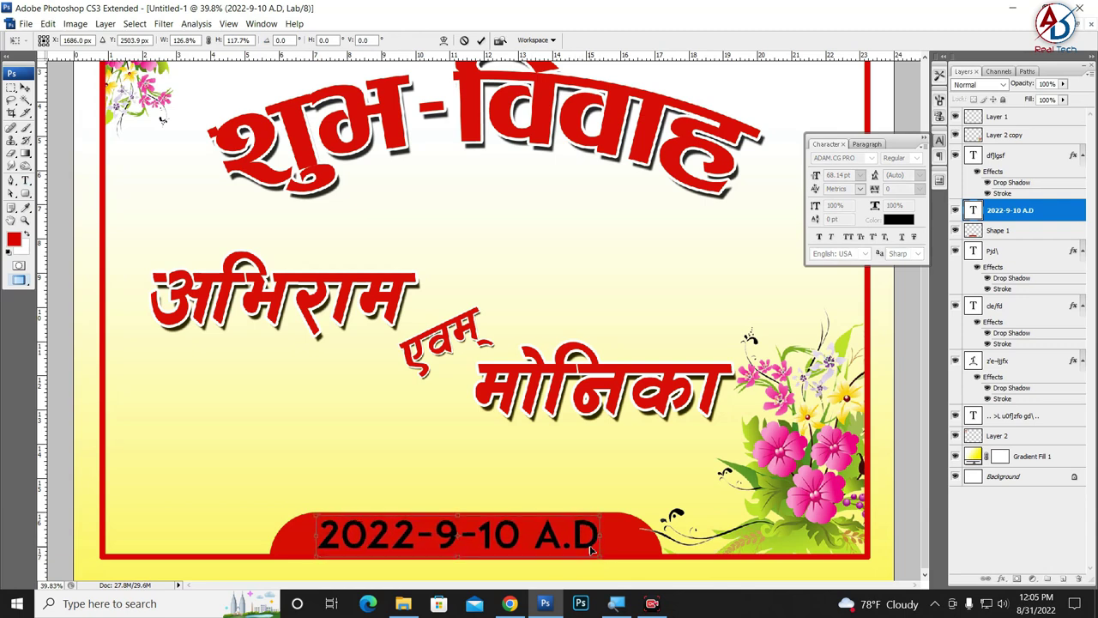
key(Return)
click(899, 219)
click(726, 360)
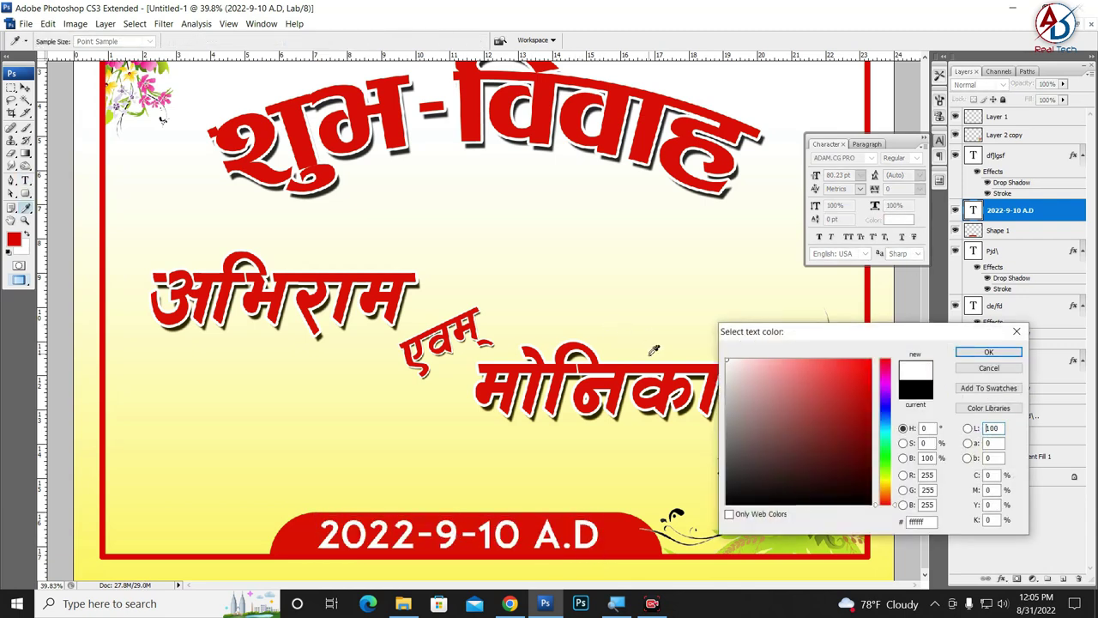
key(Return)
key(v)
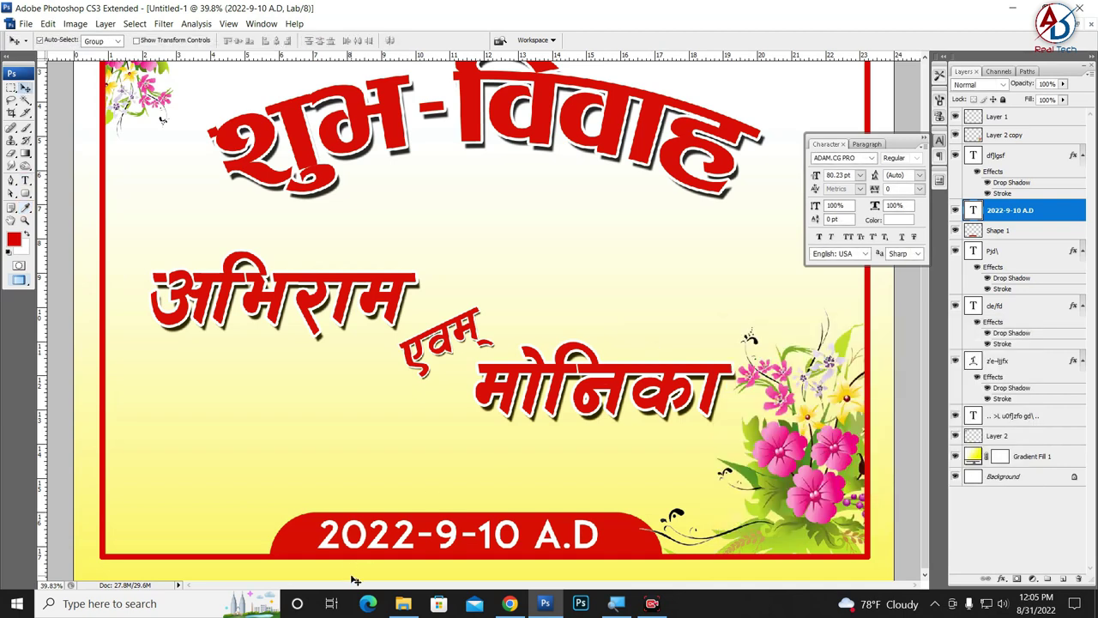
key(Down)
key(Down)
key(Down)
key(ctrl+0)
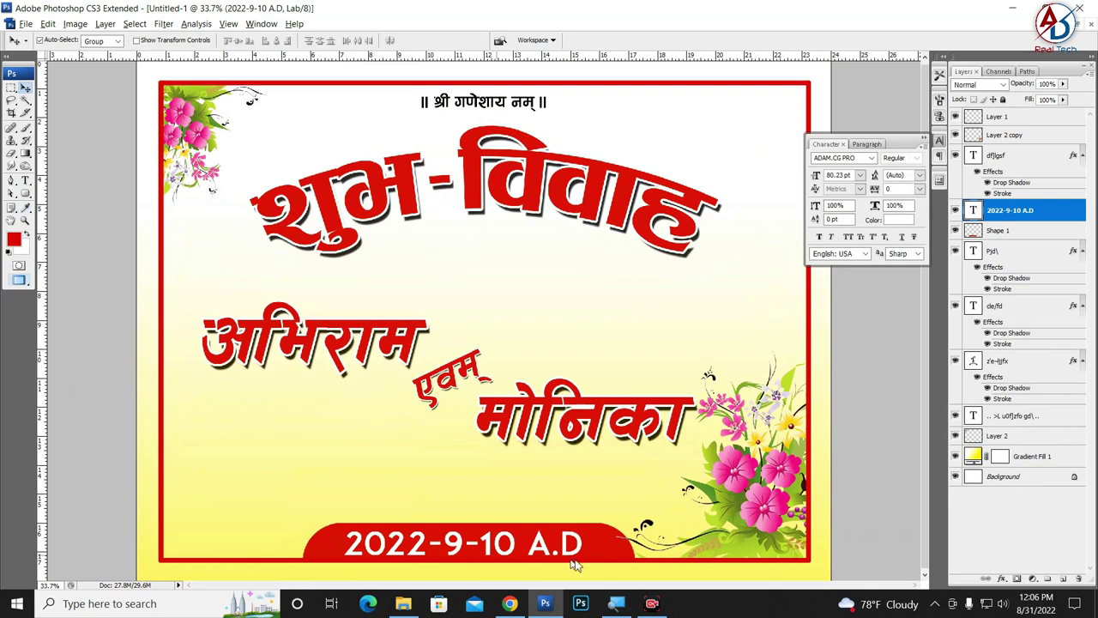
Step: Narrow the red banner from both sides to fit snugly around the date
click(575, 562)
key(ctrl+t)
drag(634, 540, 608, 540)
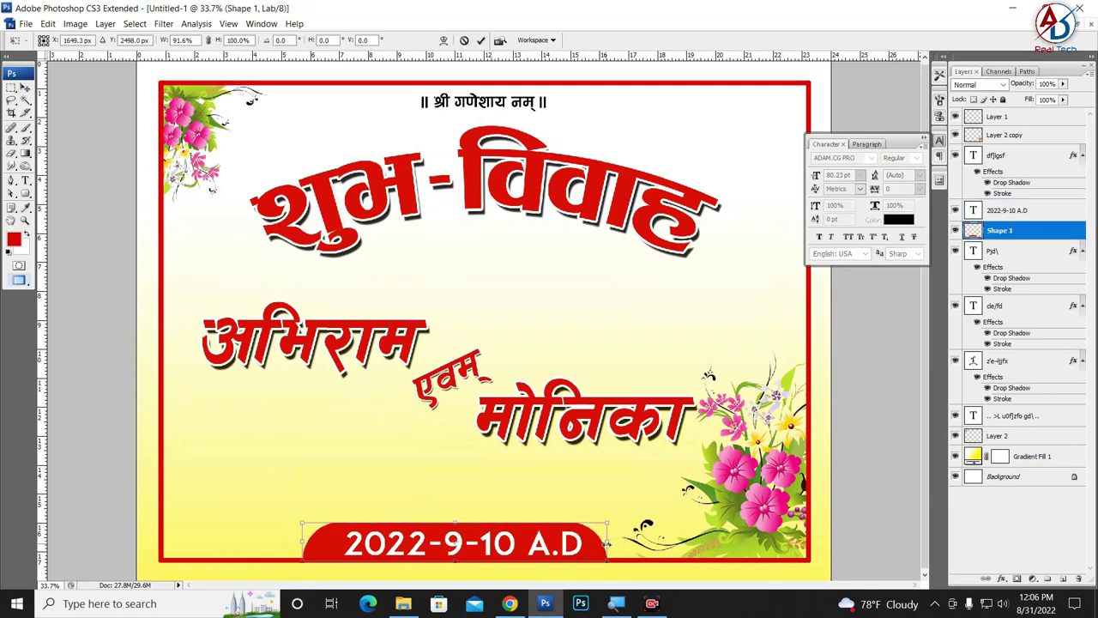
drag(302, 543, 320, 543)
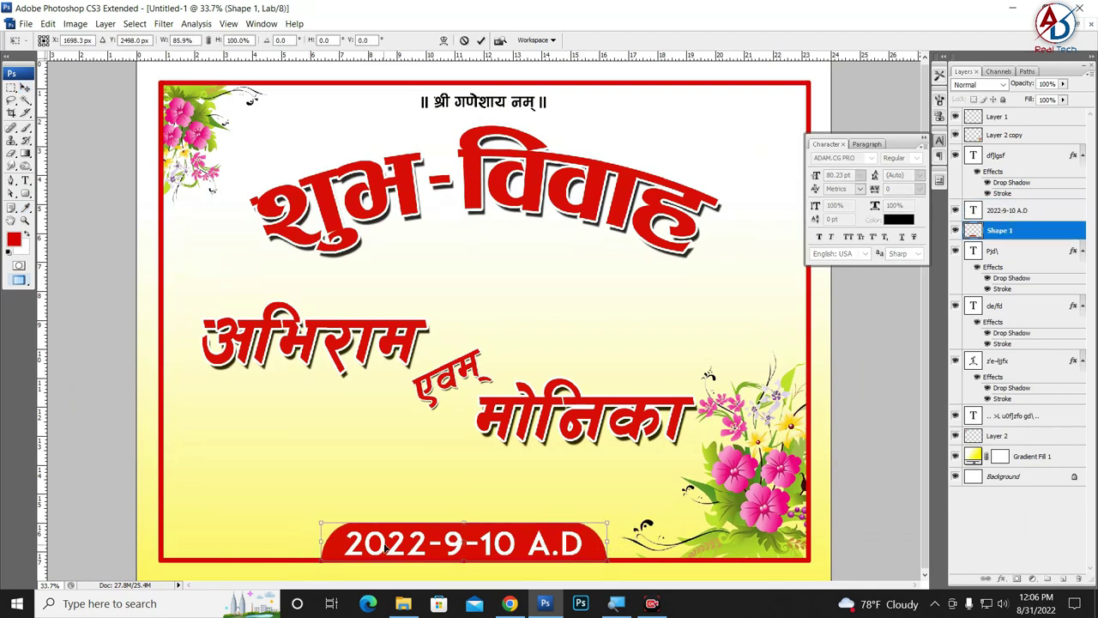
key(Return)
key(ctrl+minus)
key(ctrl+0)
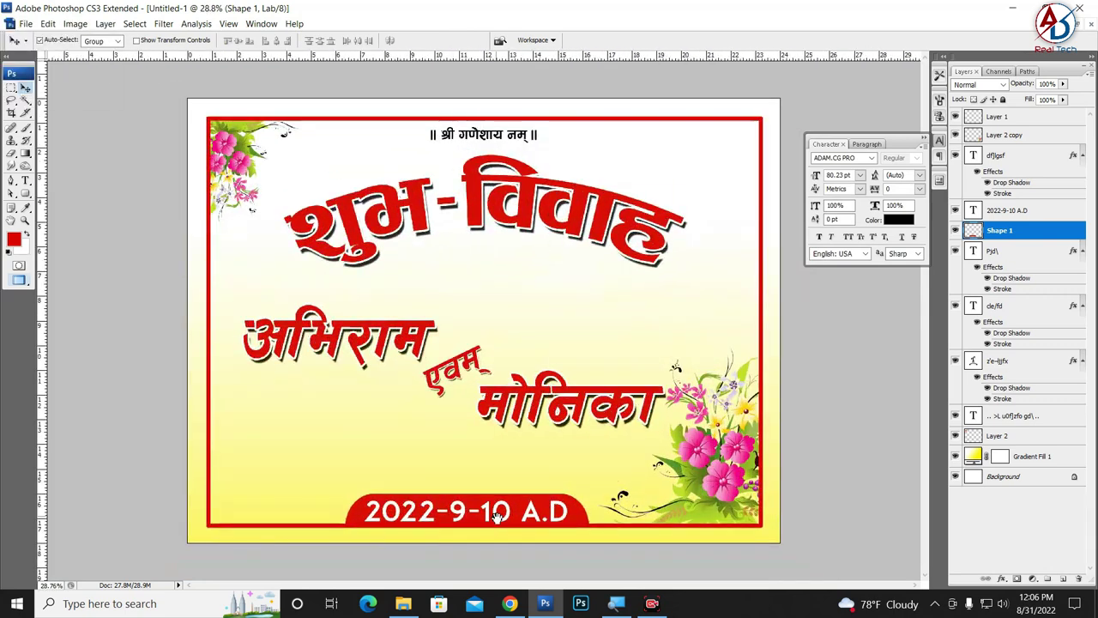
Step: Paste the Ganesh image into the card at about 43% at the lower left
click(404, 603)
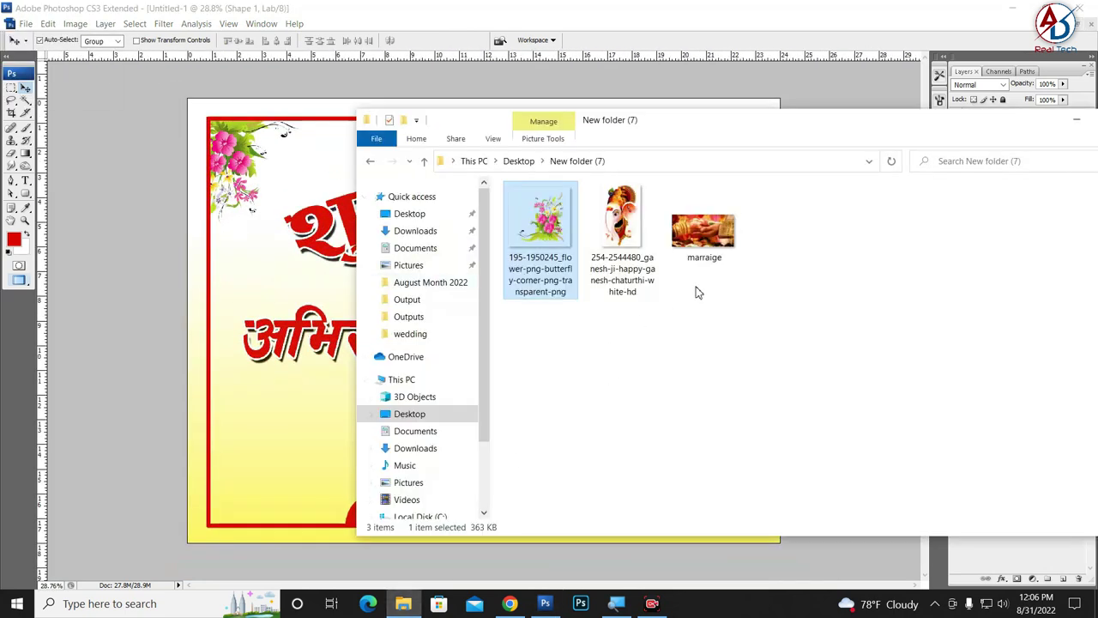
drag(622, 227, 397, 334)
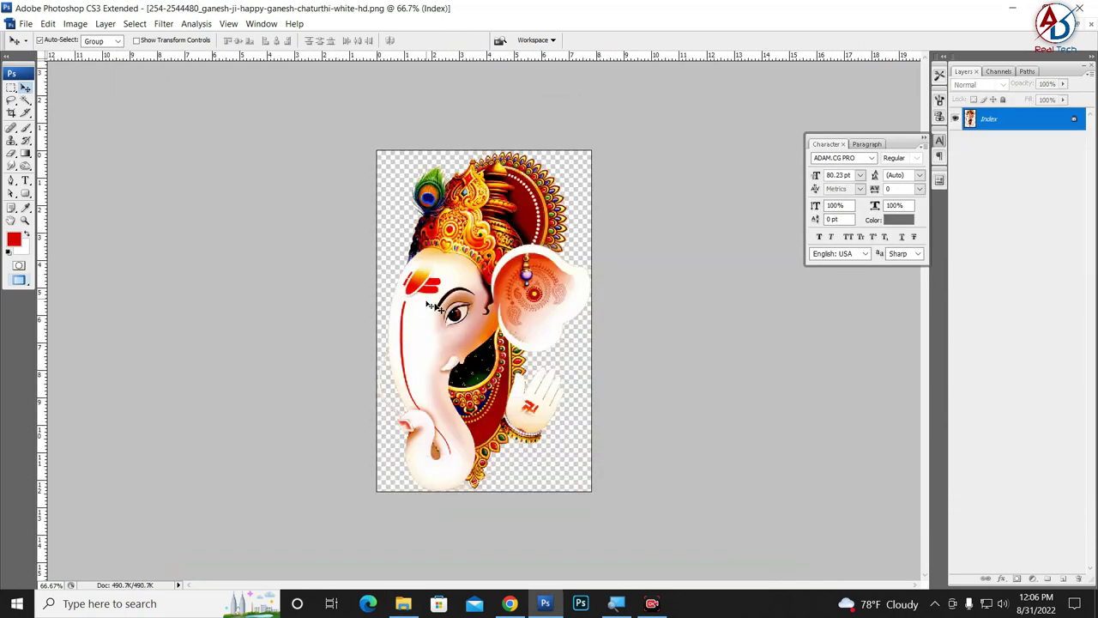
key(ctrl+Tab)
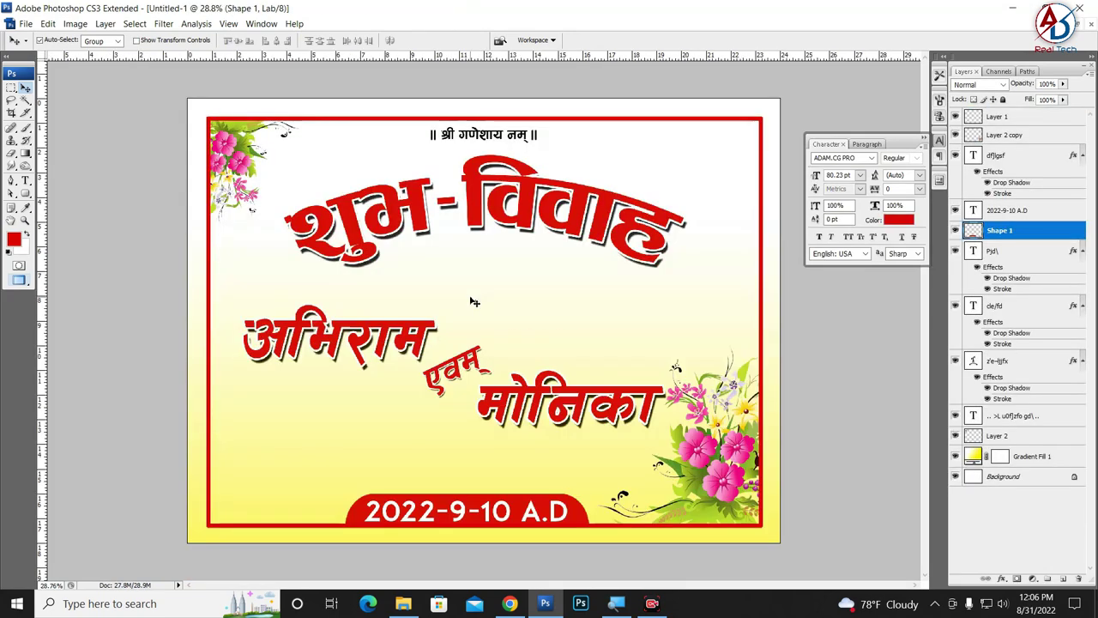
key(ctrl+v)
key(ctrl+t)
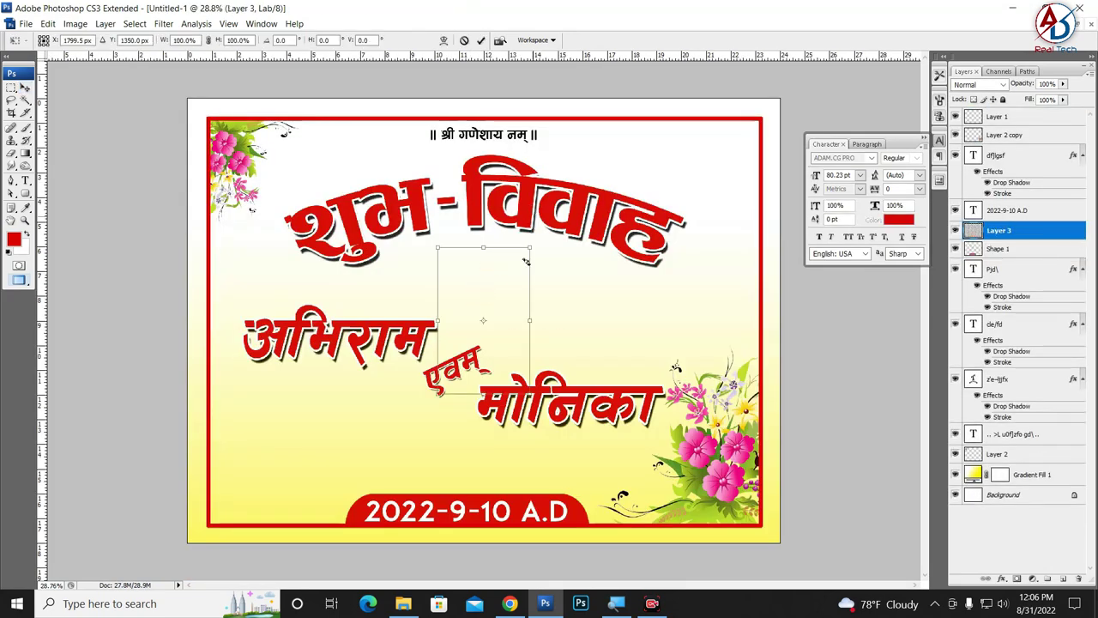
mouse_move(531, 248)
mouse_down()
mouse_move(507, 286)
mouse_move(496, 233)
mouse_move(338, 447)
mouse_up()
key(Return)
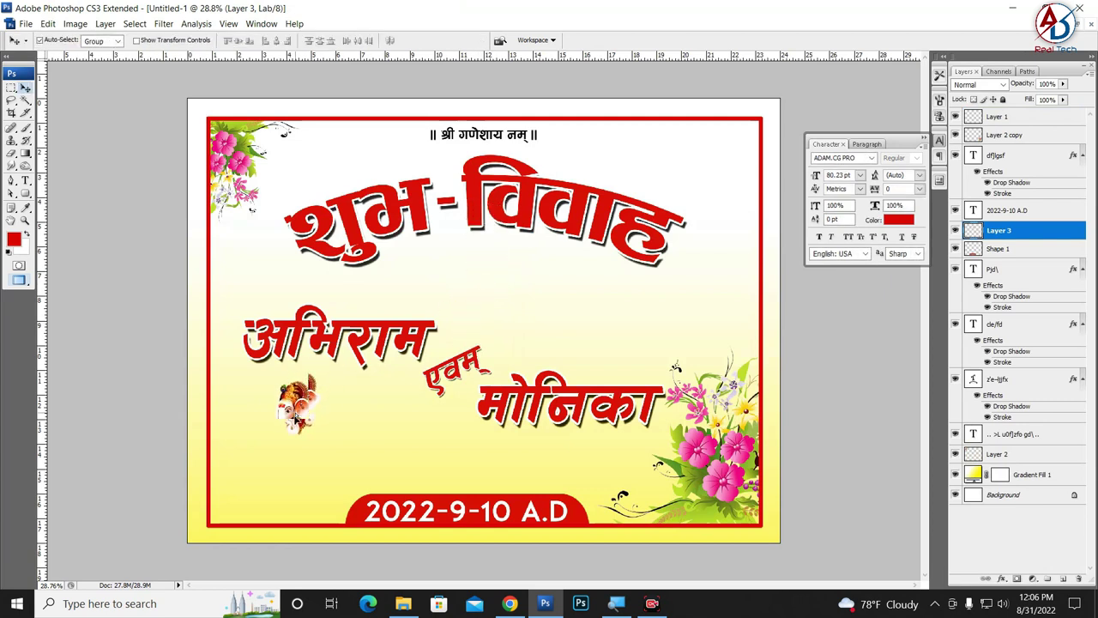
Step: Move the name text layers lower on the card
click(501, 410)
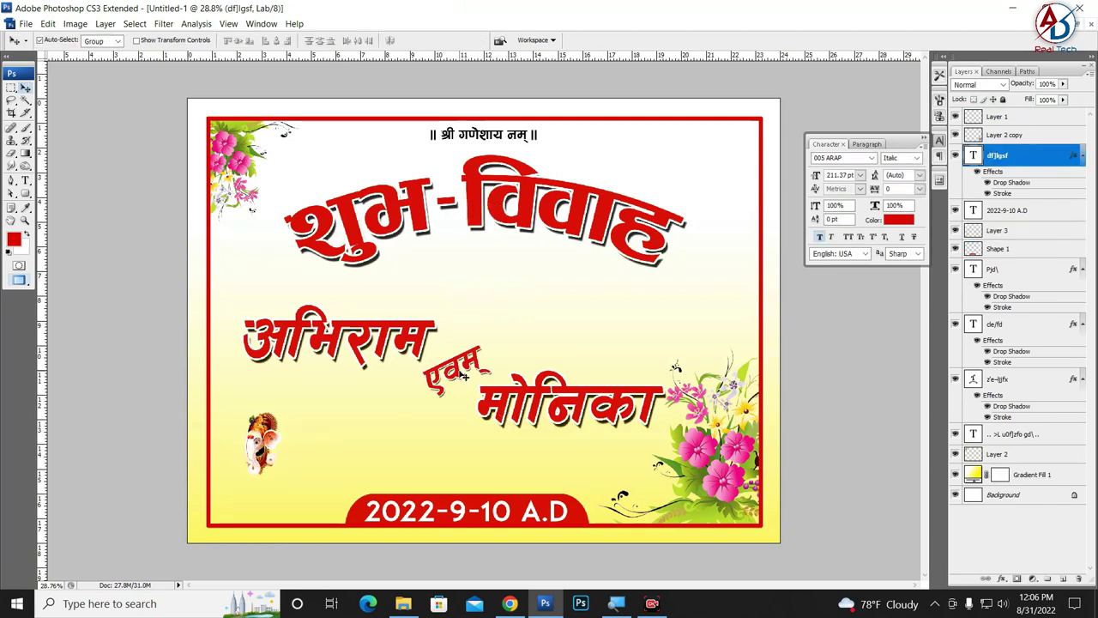
shift+click(423, 353)
drag(409, 341, 407, 380)
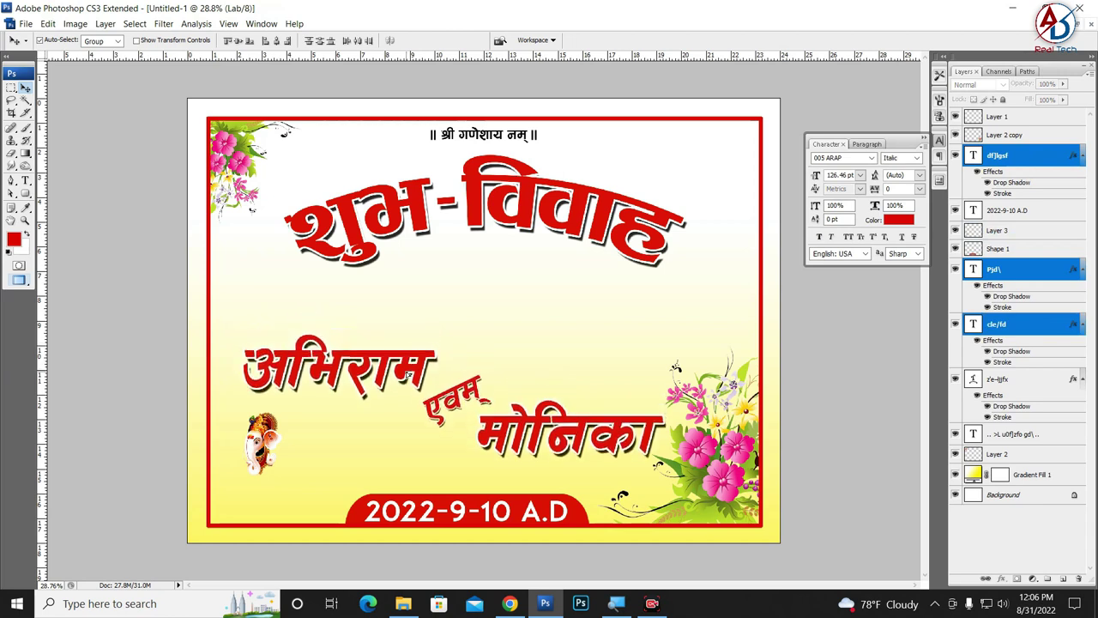
click(483, 206)
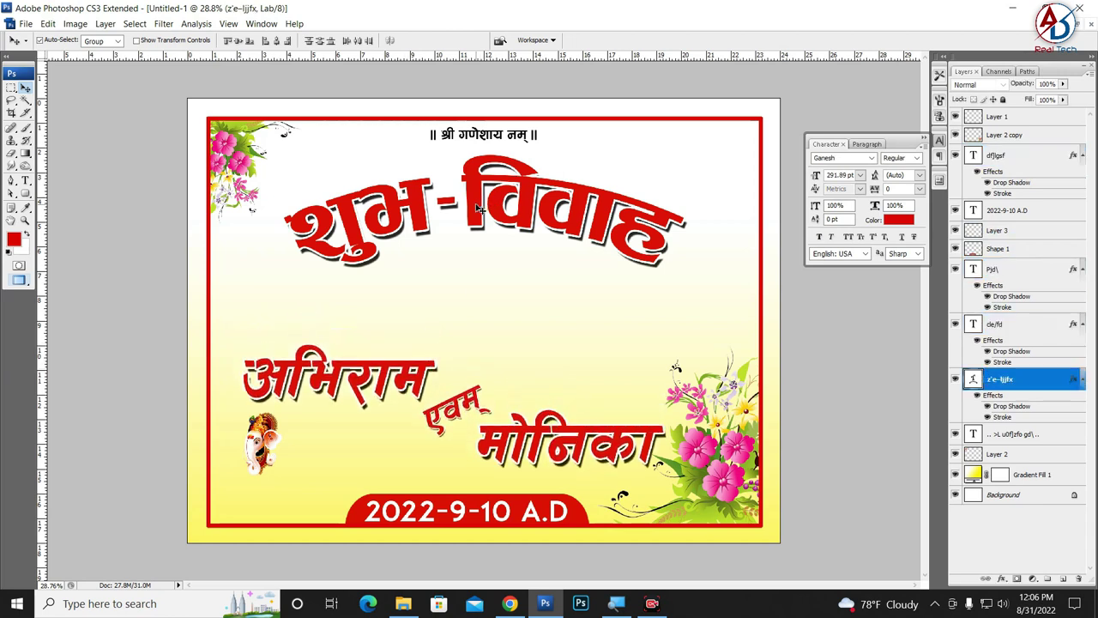
click(478, 208)
key(Return)
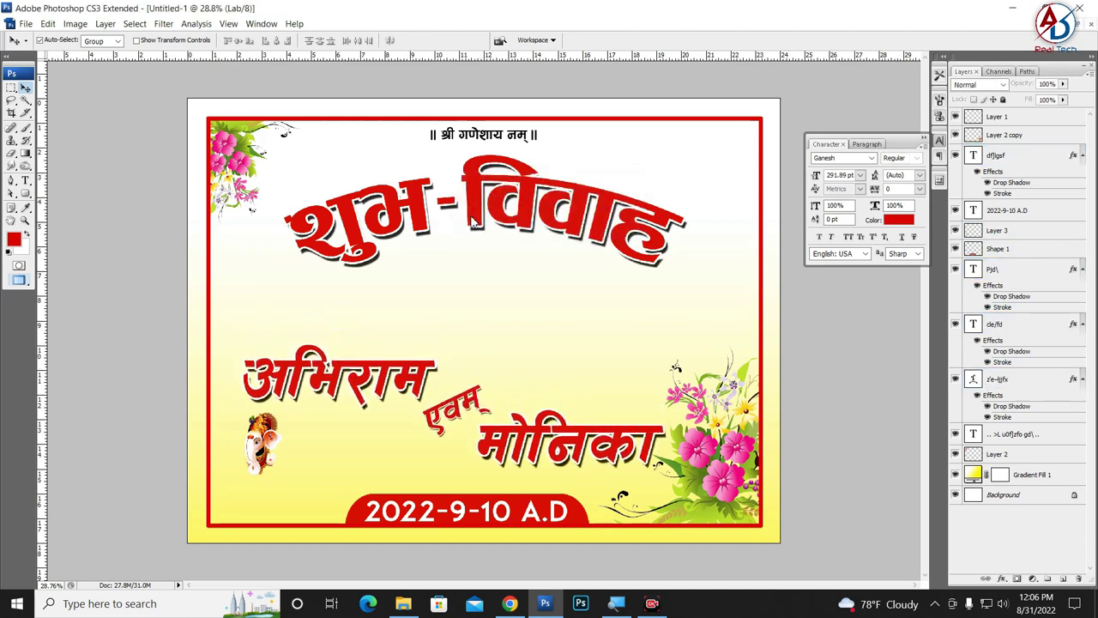
drag(471, 219, 472, 259)
Step: Move the शुभ-विवाह title and the invocation line lower on the card
click(533, 296)
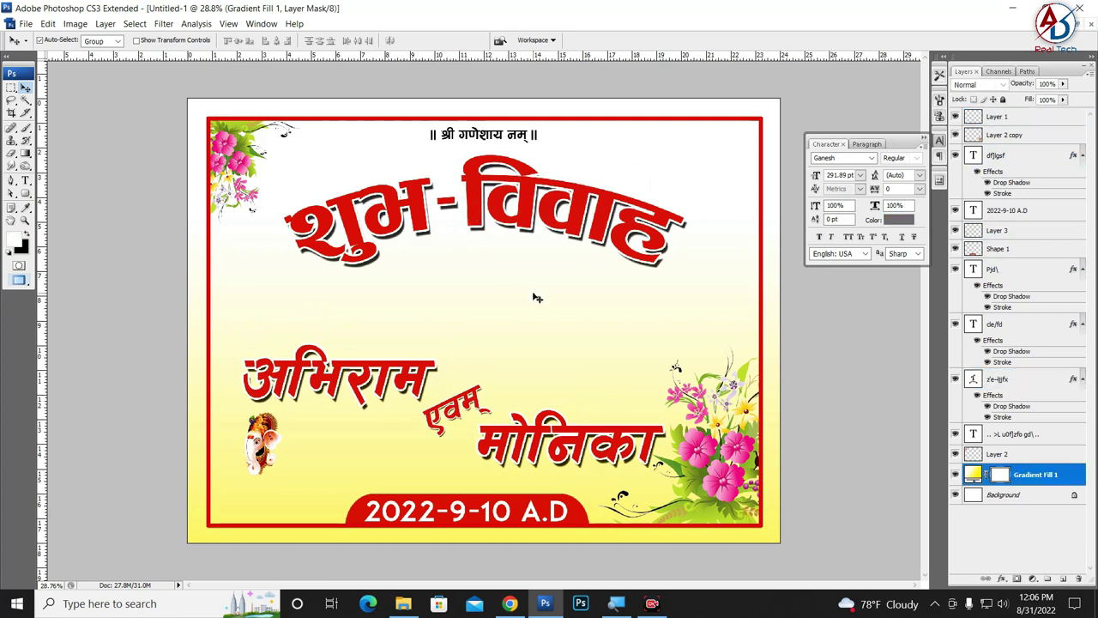
click(480, 208)
click(478, 209)
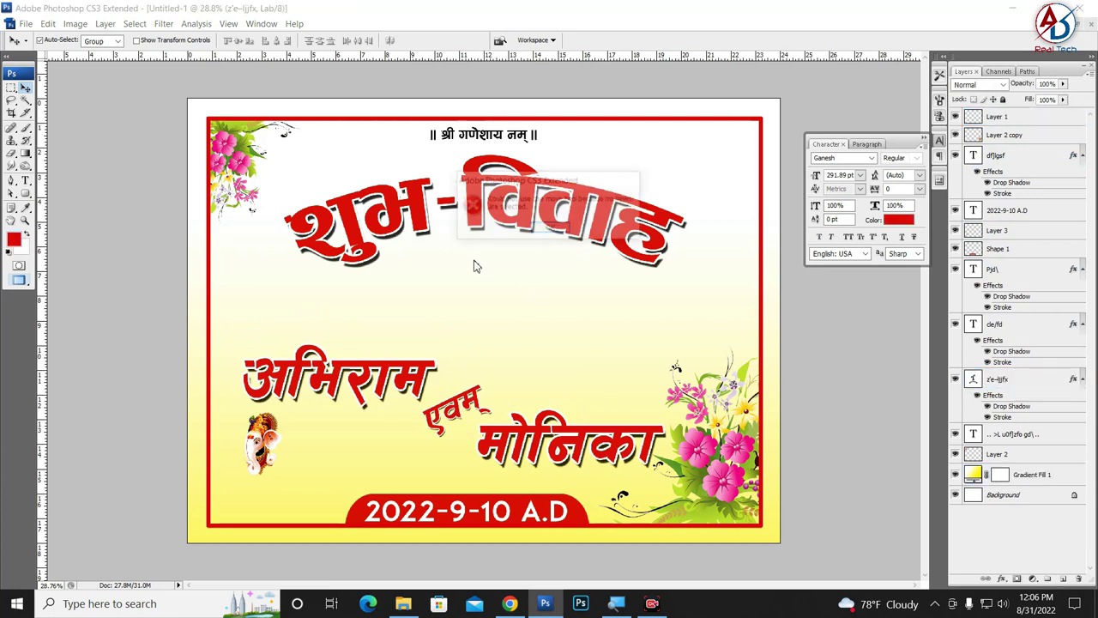
key(Return)
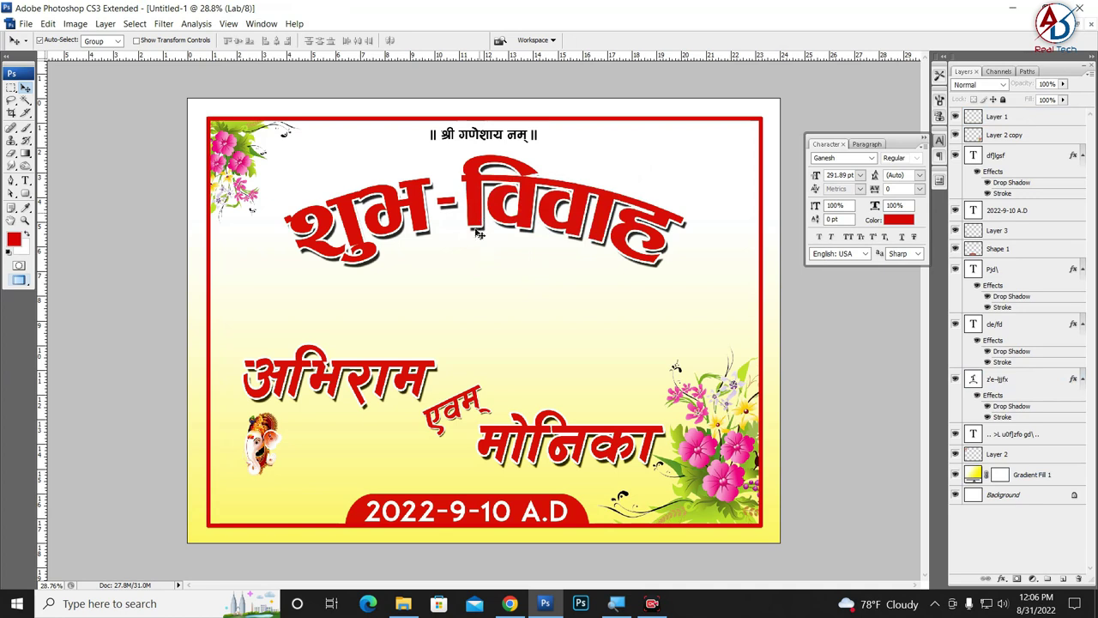
click(478, 233)
drag(592, 250, 592, 278)
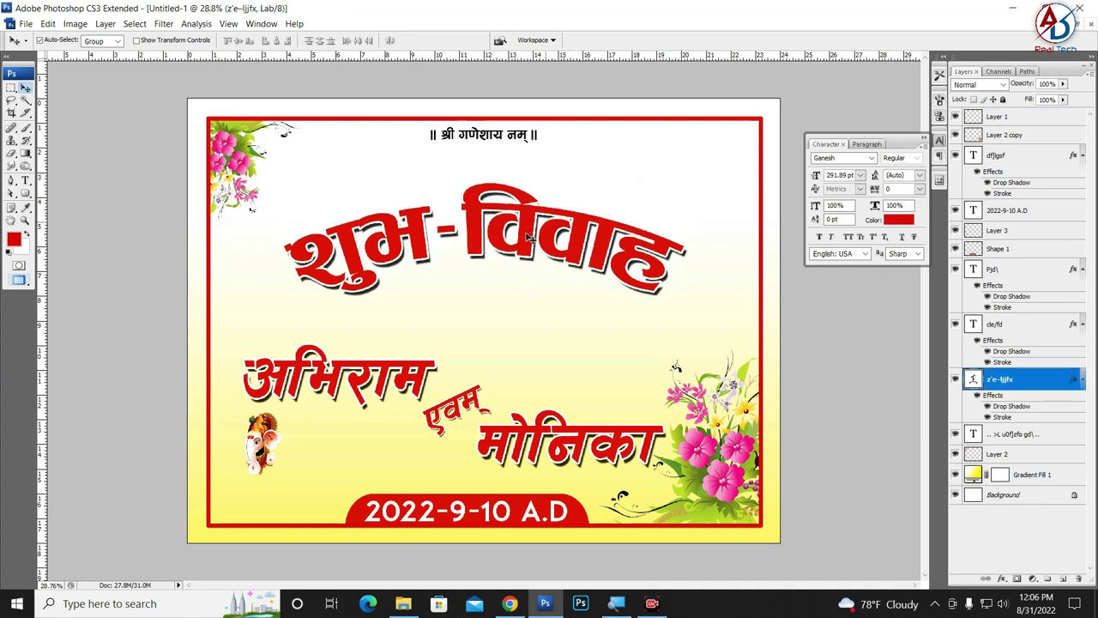
drag(529, 238, 529, 254)
click(491, 143)
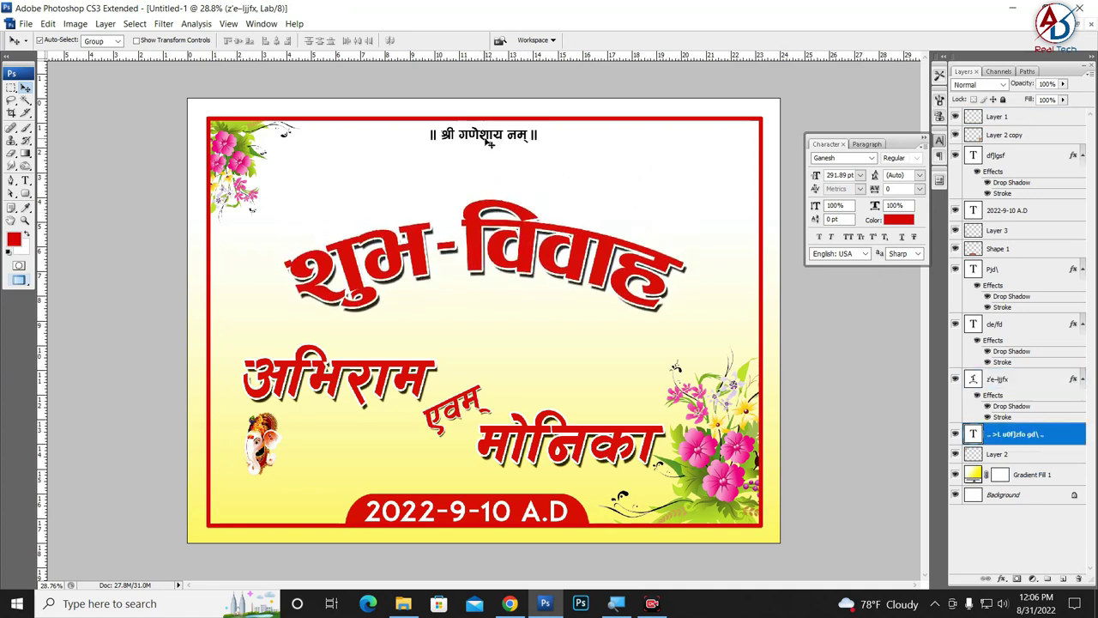
drag(485, 135, 486, 180)
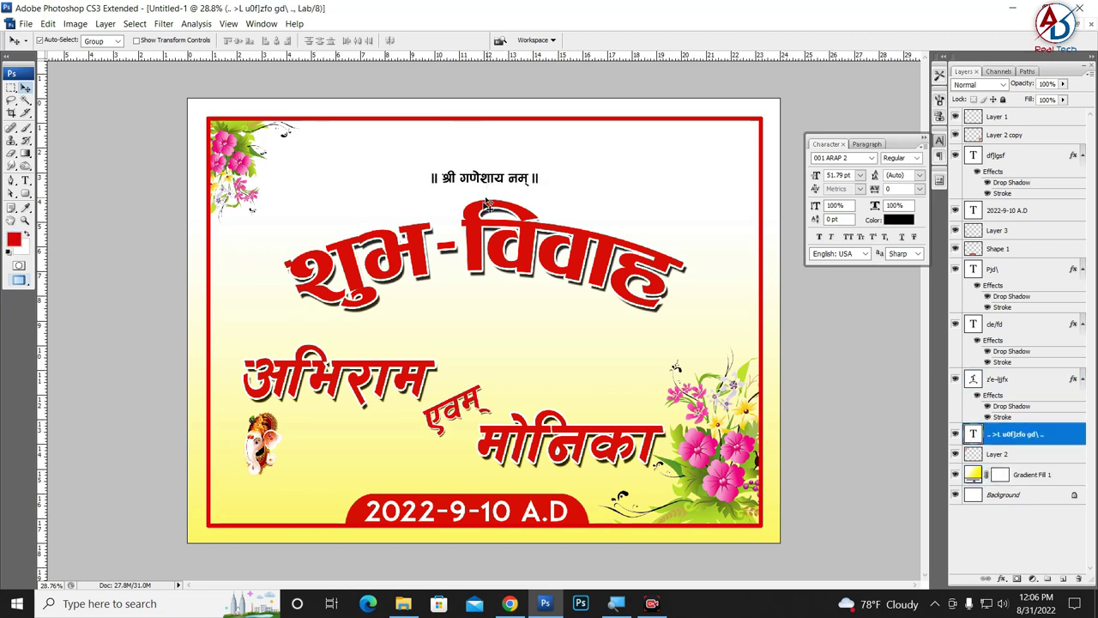
Step: Place the Ganesha image above the invocation line, scaled to 60% and horizontally centred
drag(266, 464, 473, 179)
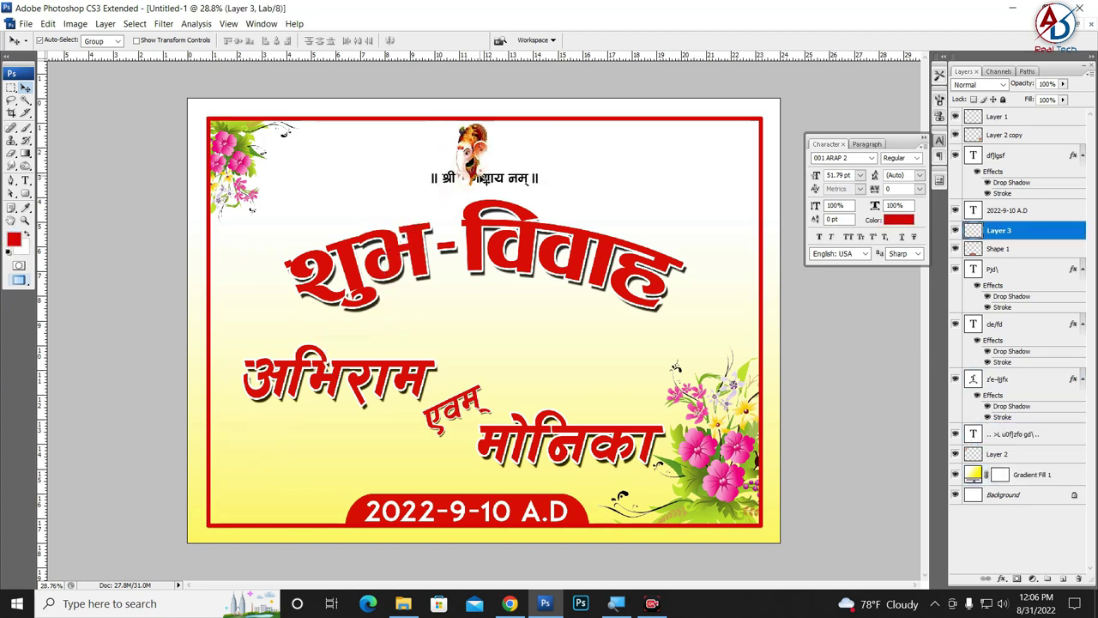
key(ctrl+t)
drag(493, 121, 477, 157)
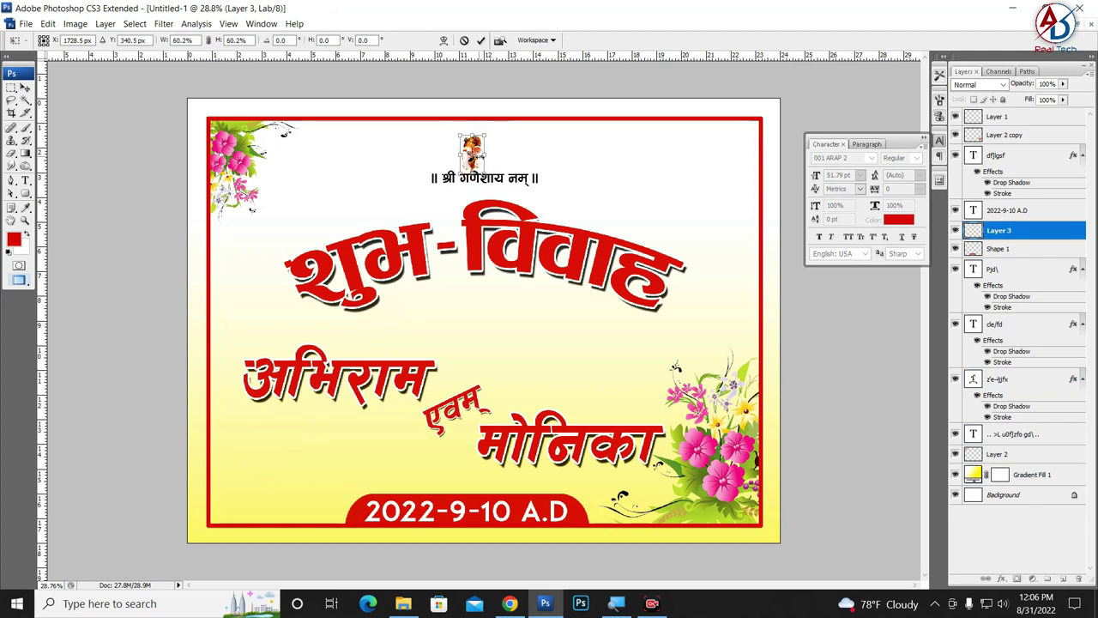
key(Return)
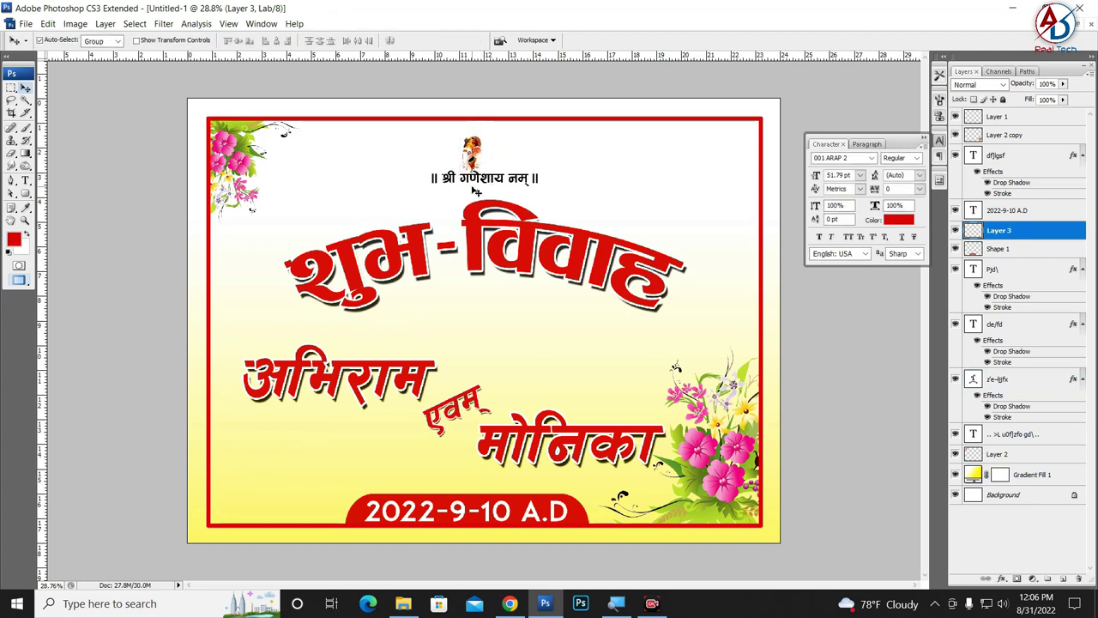
click(277, 41)
key(ctrl+d)
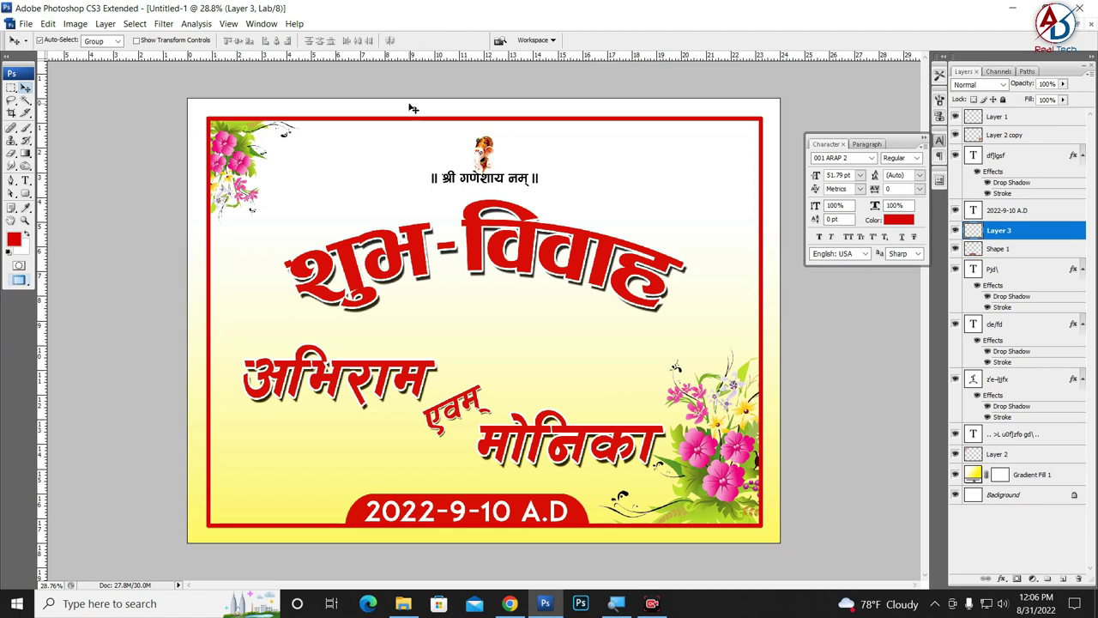
Step: Nudge the invocation line and the शुभ-विवाह title slightly lower
drag(481, 177, 479, 186)
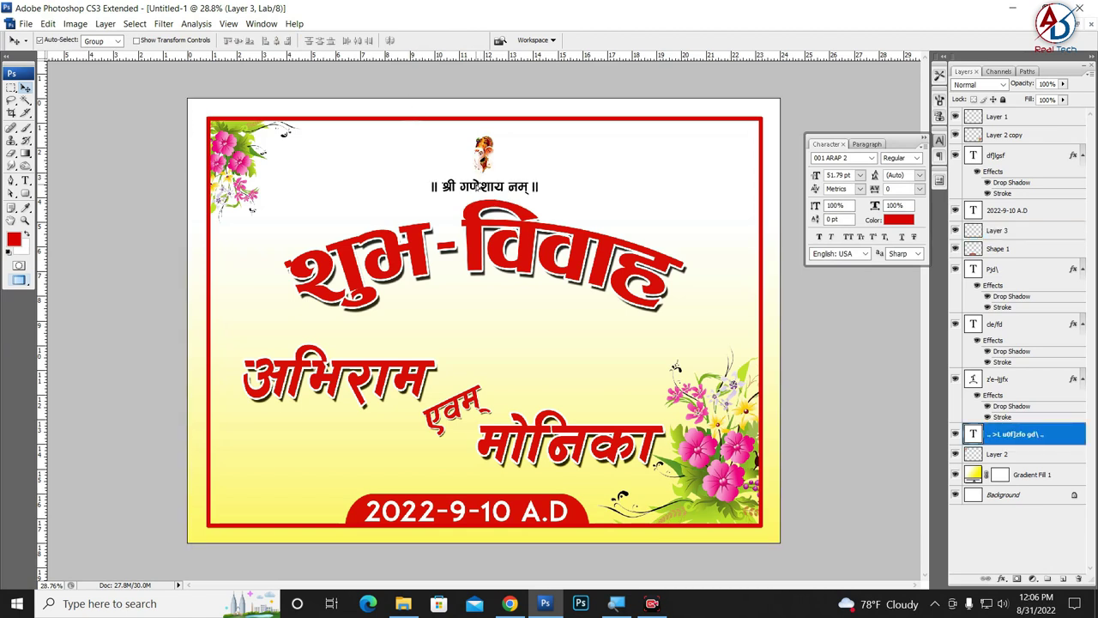
click(472, 243)
drag(473, 242, 473, 242)
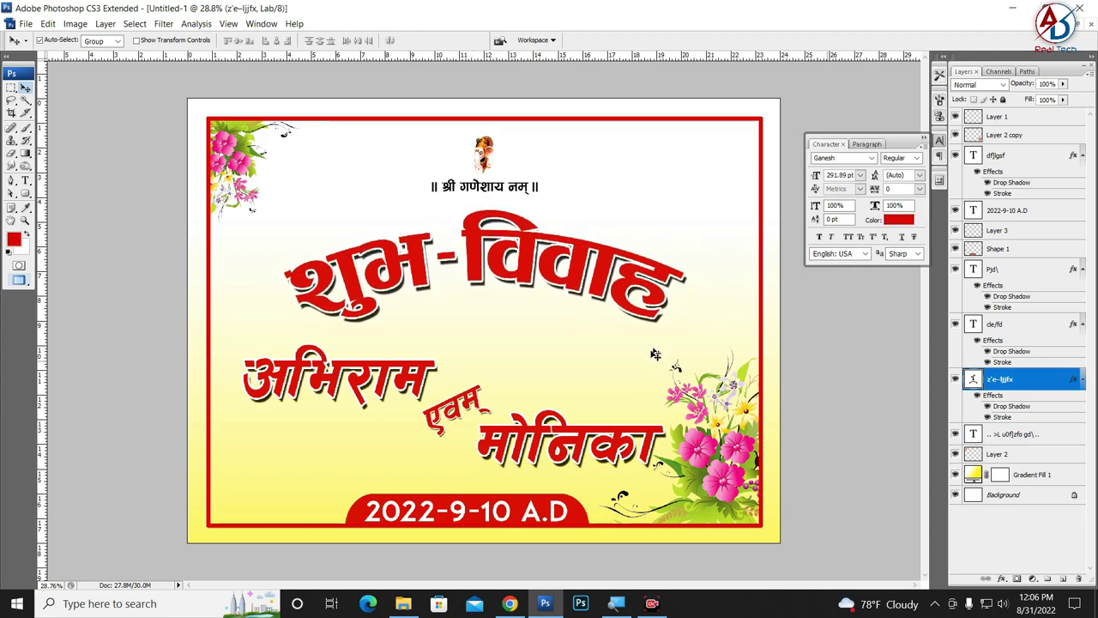
Step: Select the gradient background layer and drag marraige.jpg from the folder into Photoshop
click(603, 391)
click(584, 362)
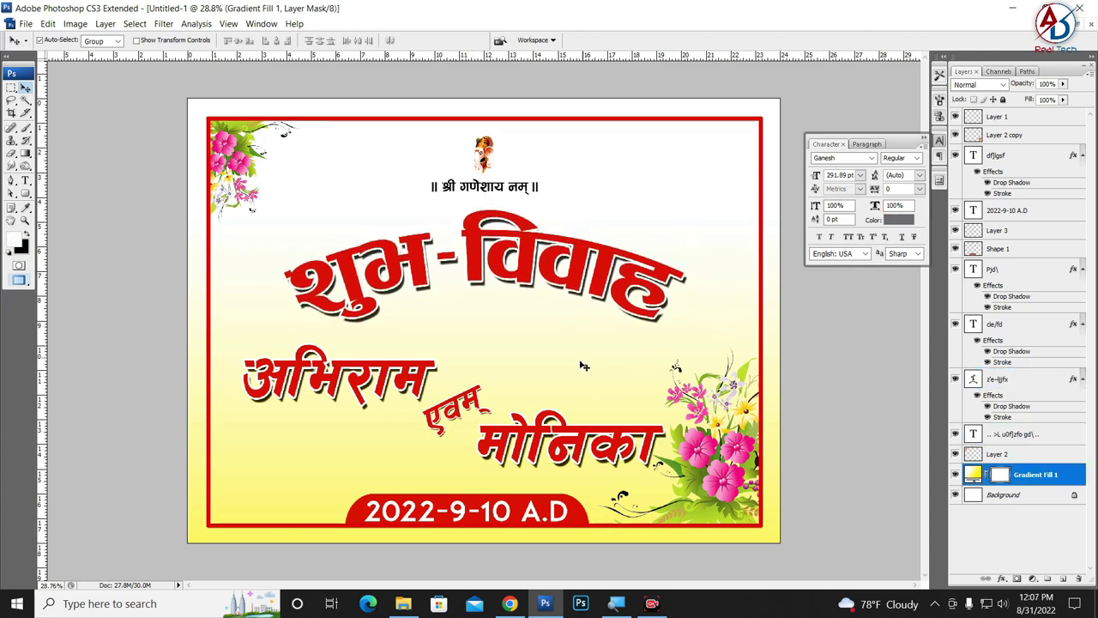
scroll(584, 367, down, 2)
scroll(581, 372, up, 1)
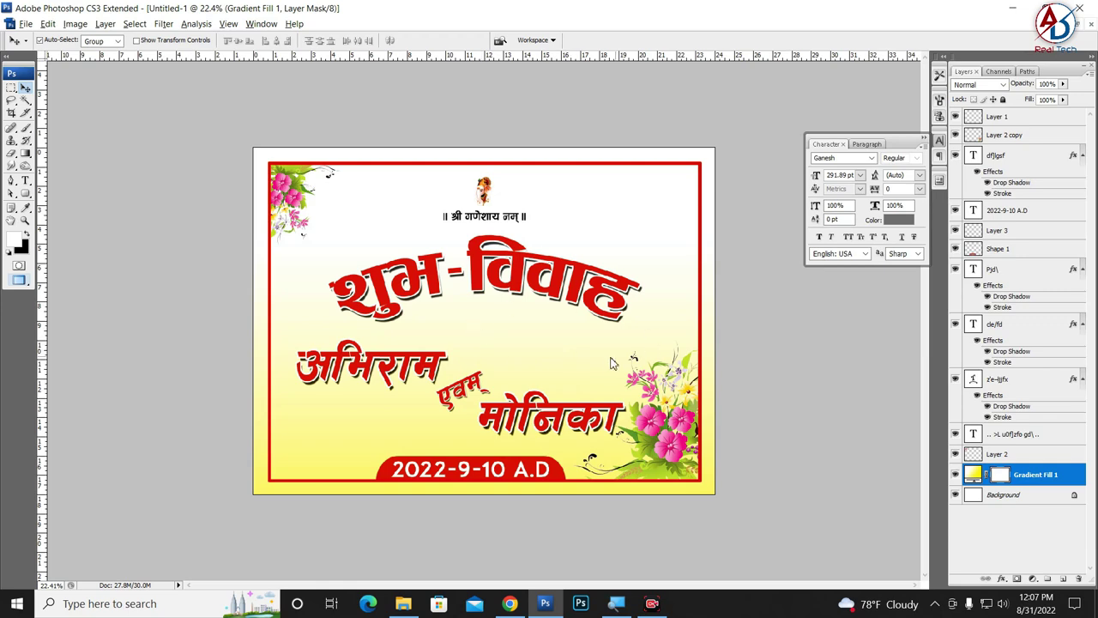
click(403, 603)
drag(704, 225, 296, 299)
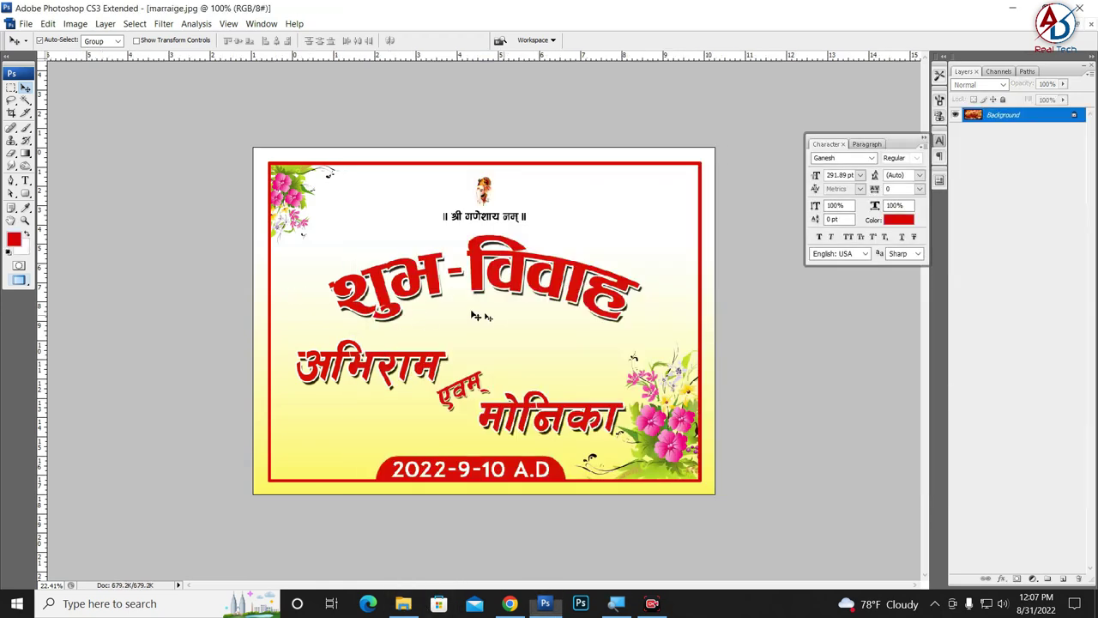
Step: Bring the wedding photo into the card as Layer 4, enlarged about 551% behind the text
key(ctrl+Tab)
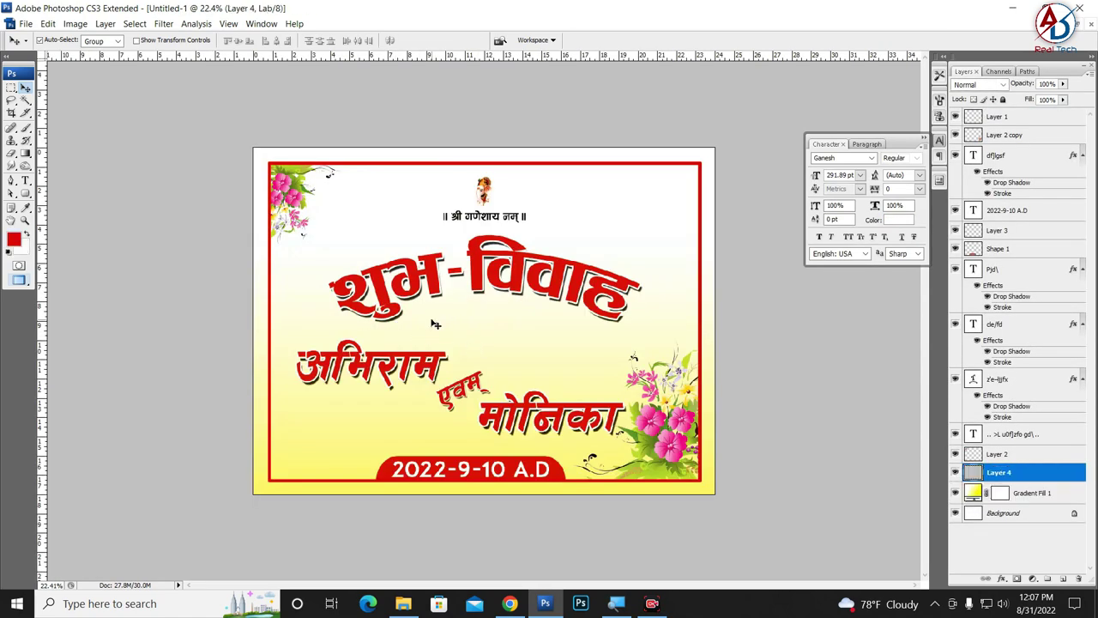
key(ctrl+t)
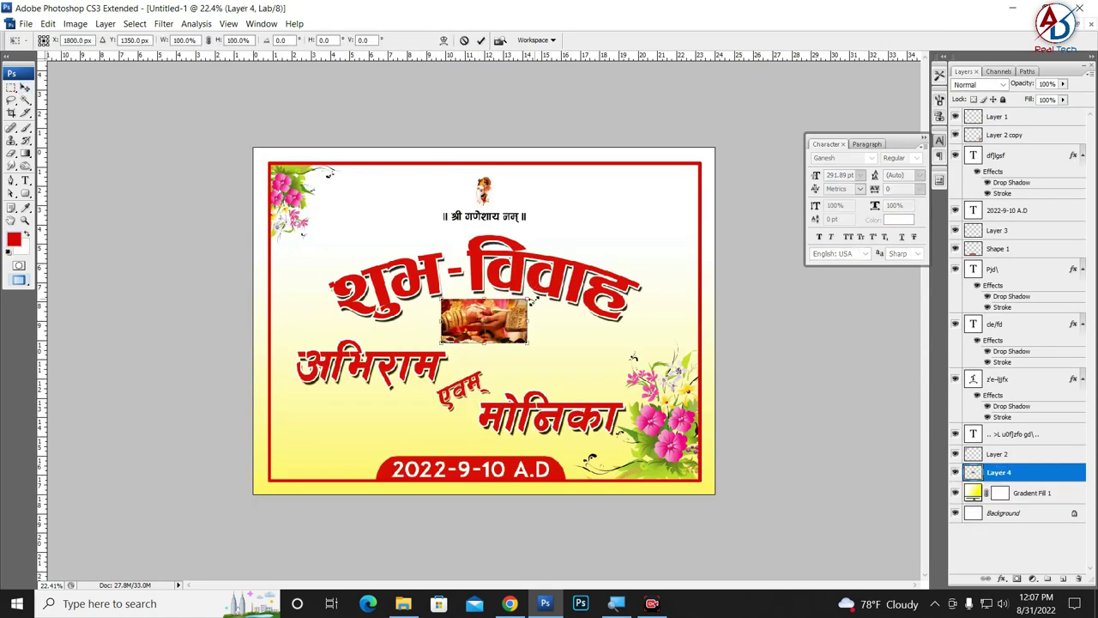
mouse_move(528, 298)
mouse_down()
mouse_move(738, 235)
mouse_move(726, 235)
mouse_up()
key(Return)
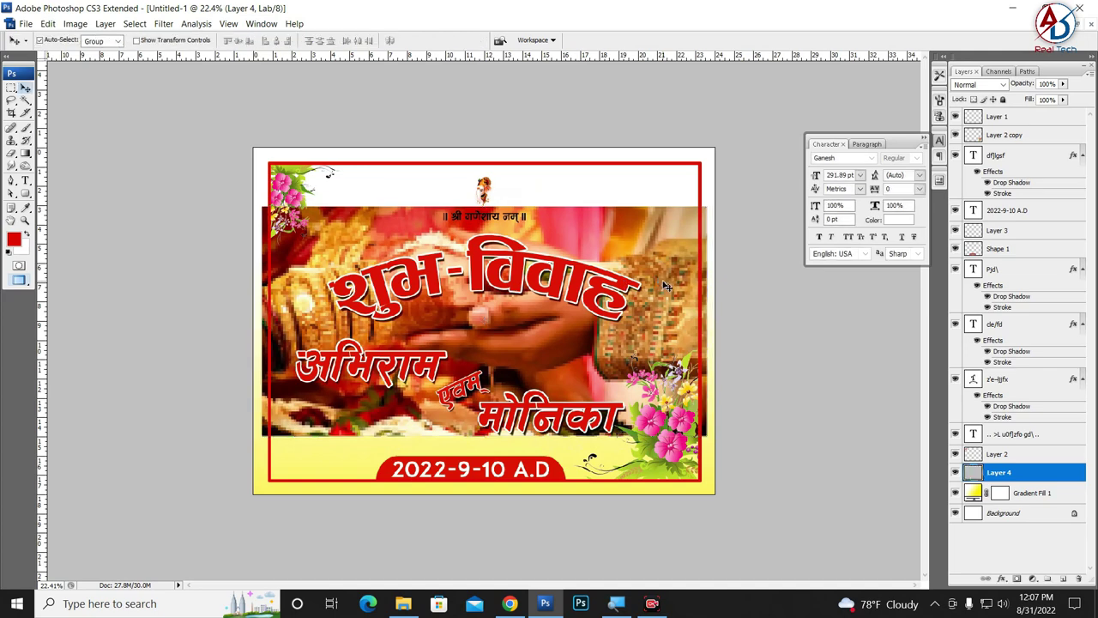
click(103, 26)
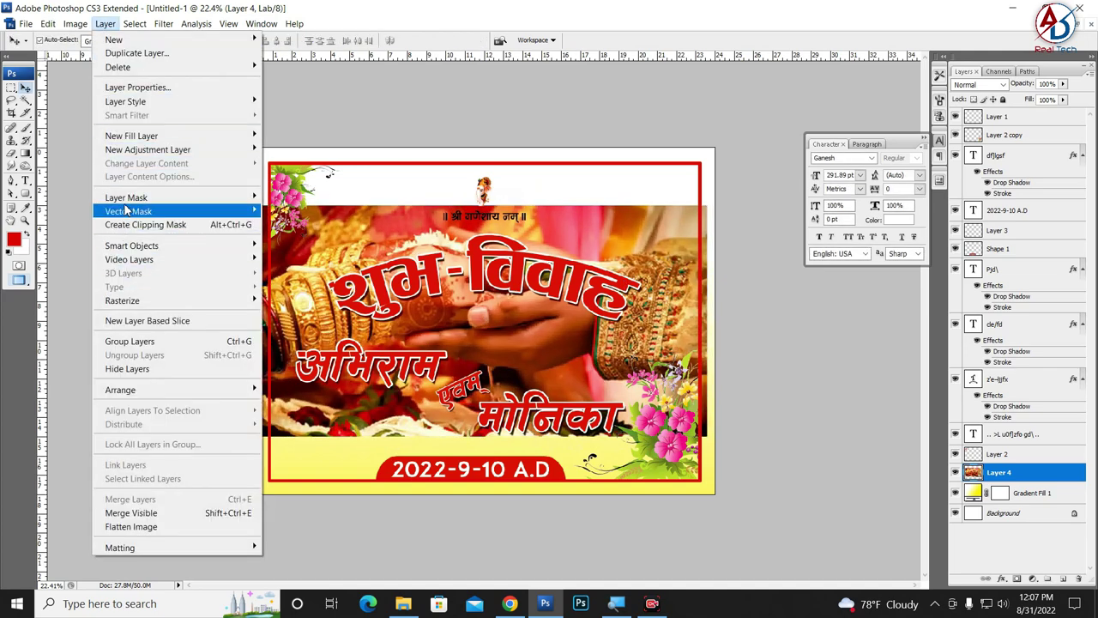
Step: Add a Hide All mask to the hands photo and paint it in softly with a 1300 px white brush
mouse_move(126, 197)
click(285, 211)
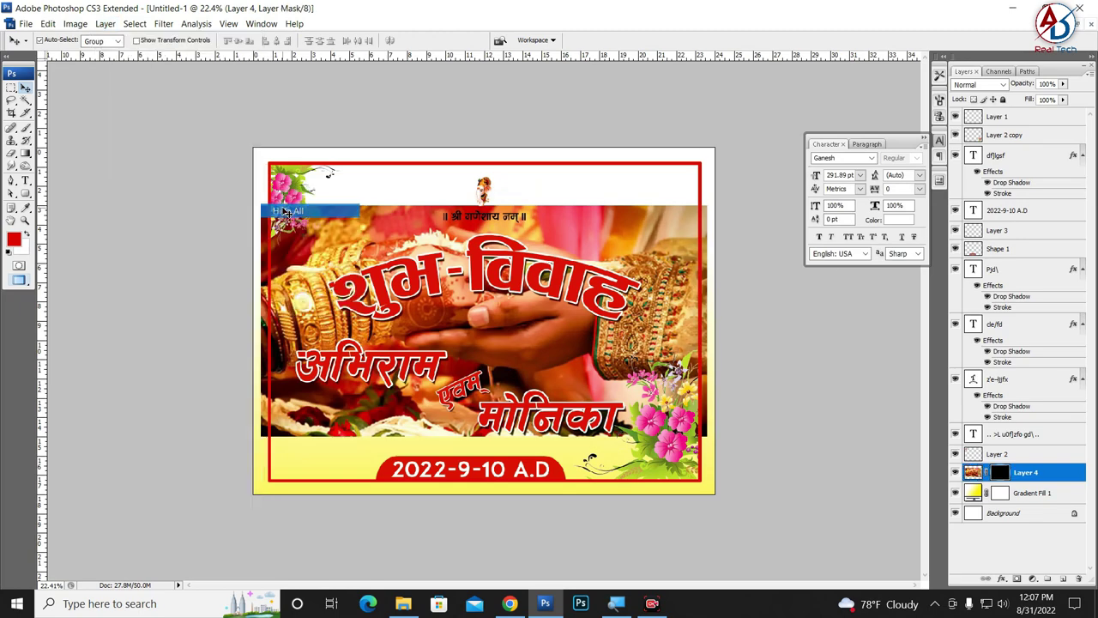
click(26, 127)
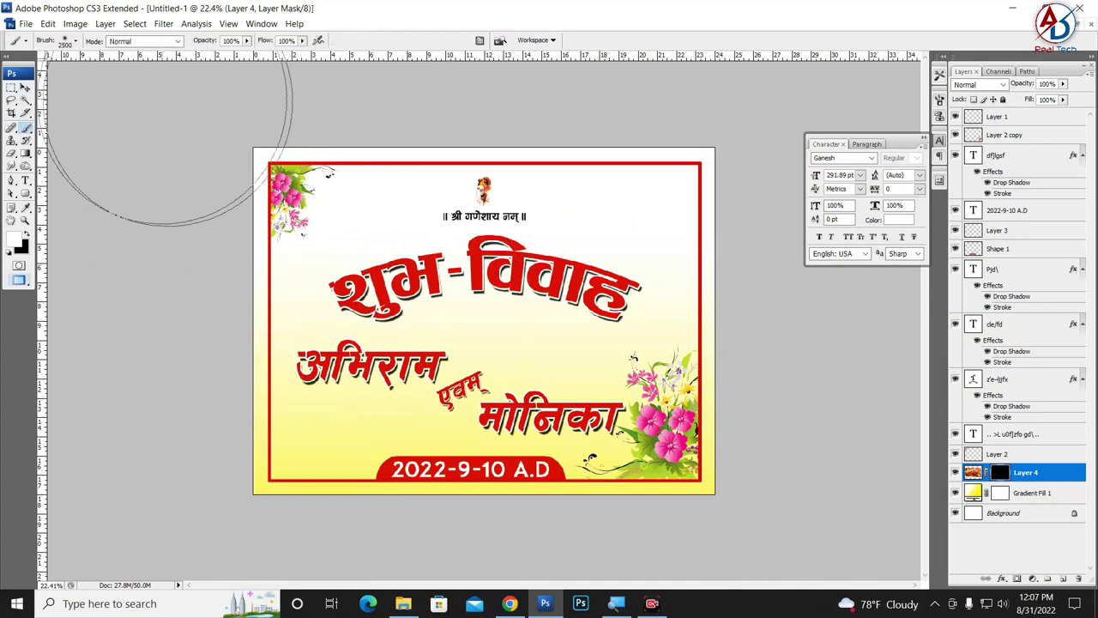
click(76, 41)
click(115, 178)
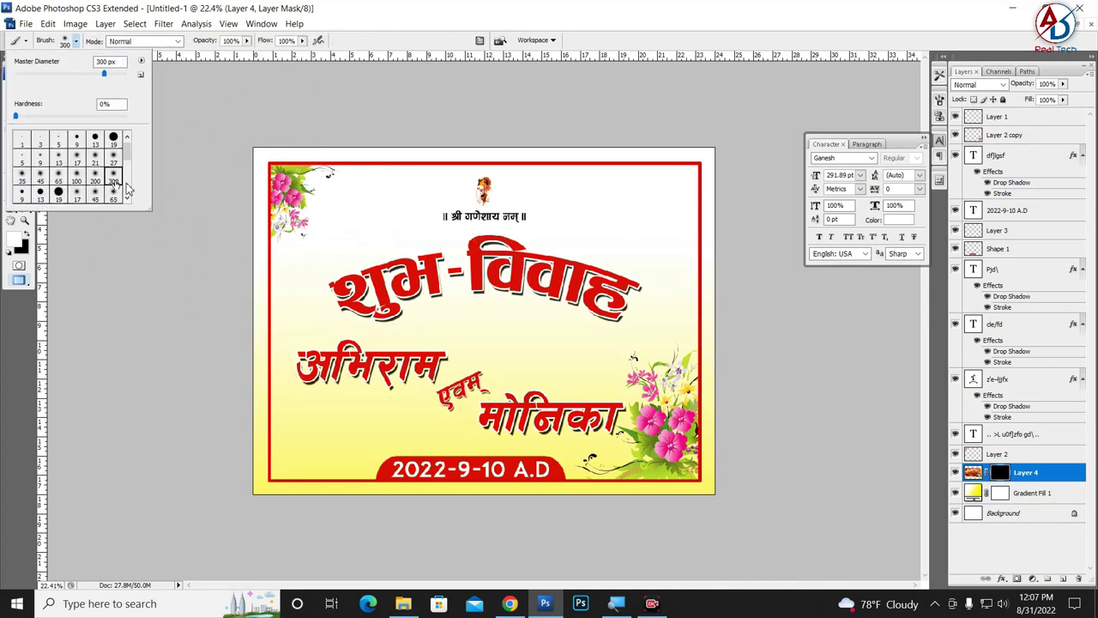
click(603, 59)
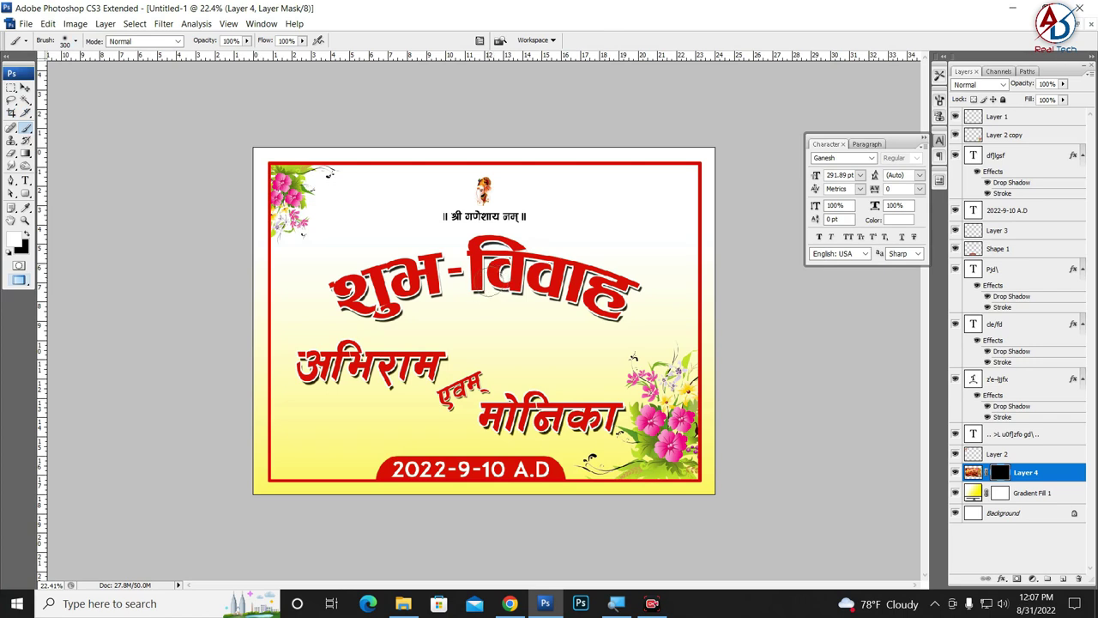
key(bracketright)
key(bracketright)
key(bracketright)
drag(485, 339, 381, 395)
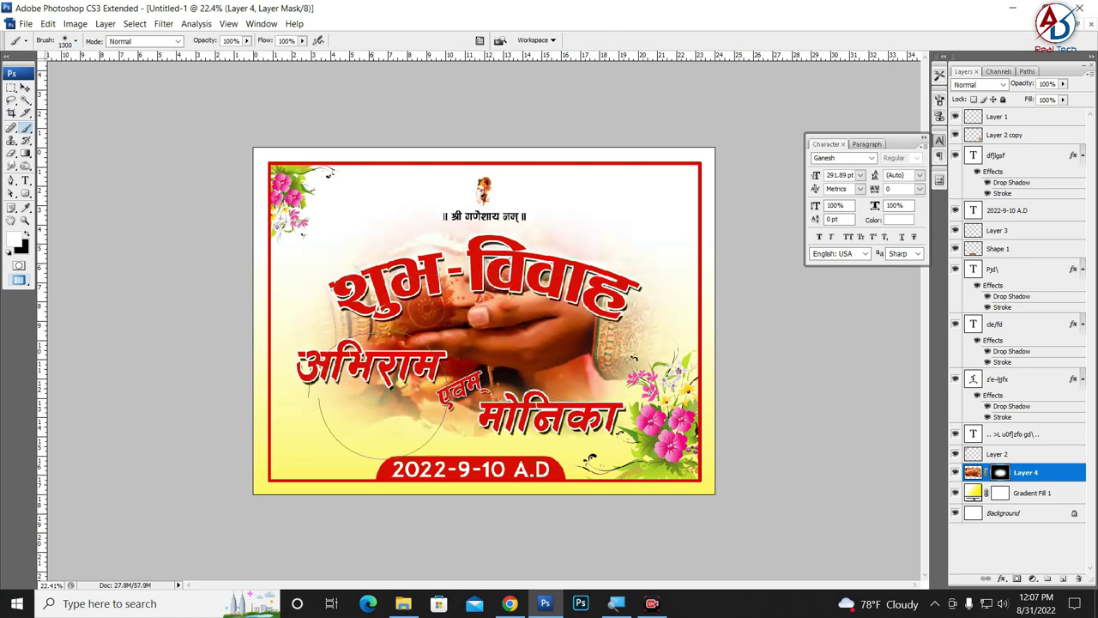
Step: Fade the hands photo layer to 30% opacity
key(v)
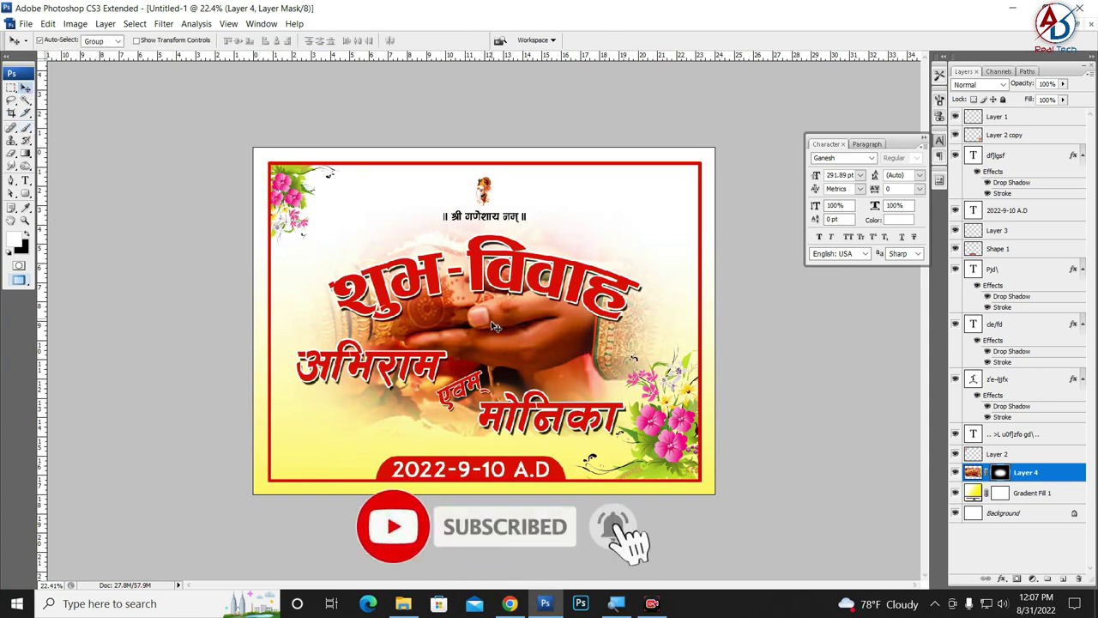
key(1)
key(3)
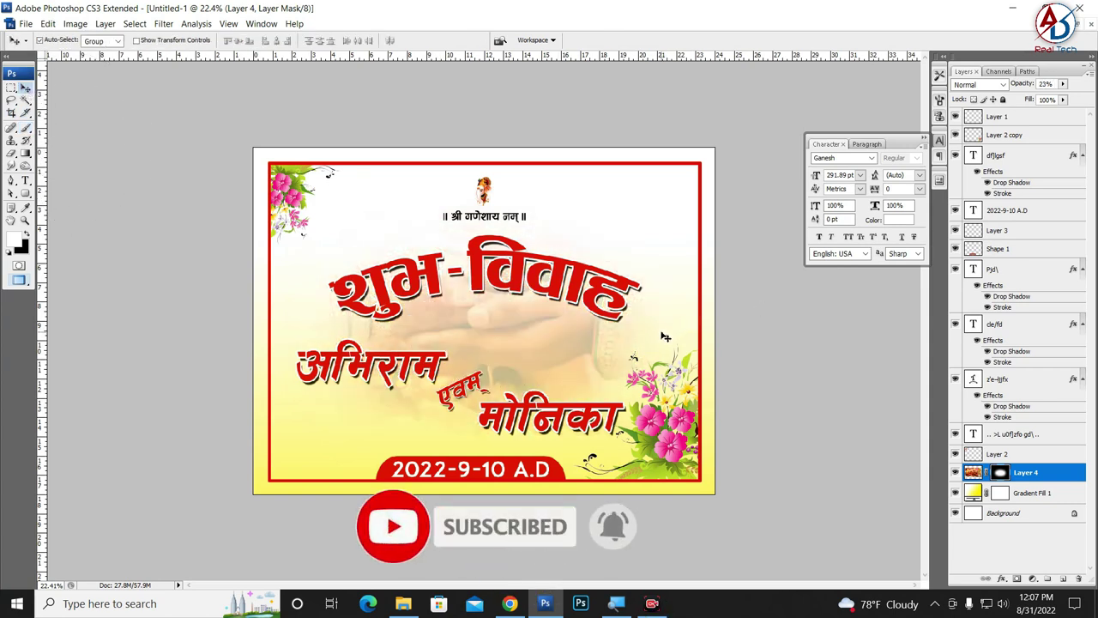
key(4)
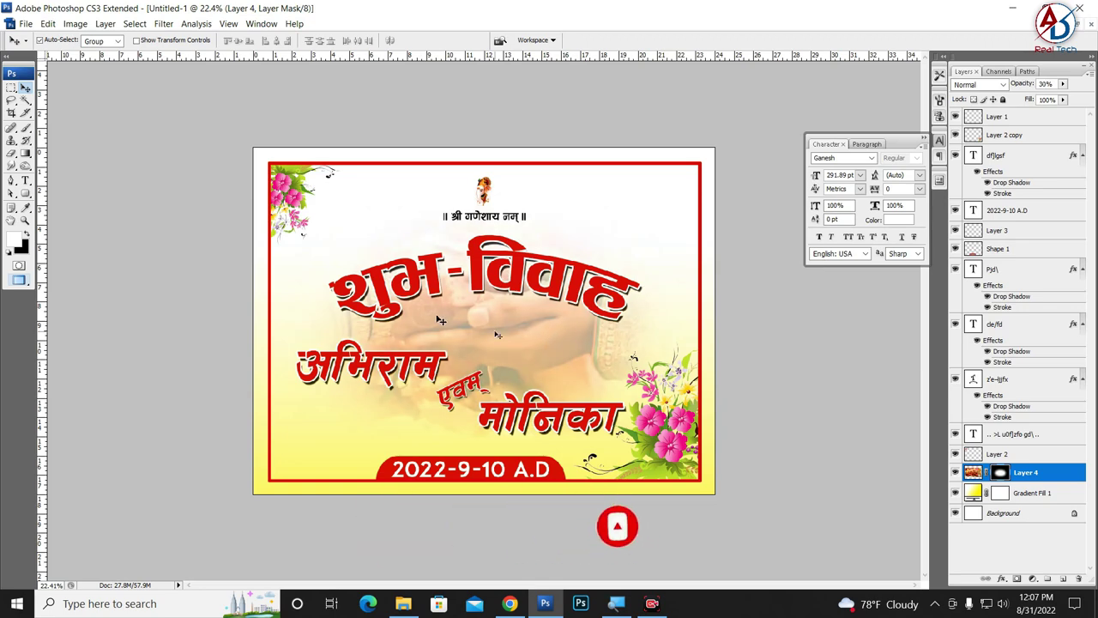
key(3)
scroll(528, 385, down, 2)
scroll(527, 384, up, 2)
Step: Enlarge the शुभ-विवाह title to about 121% with Free Transform
click(493, 290)
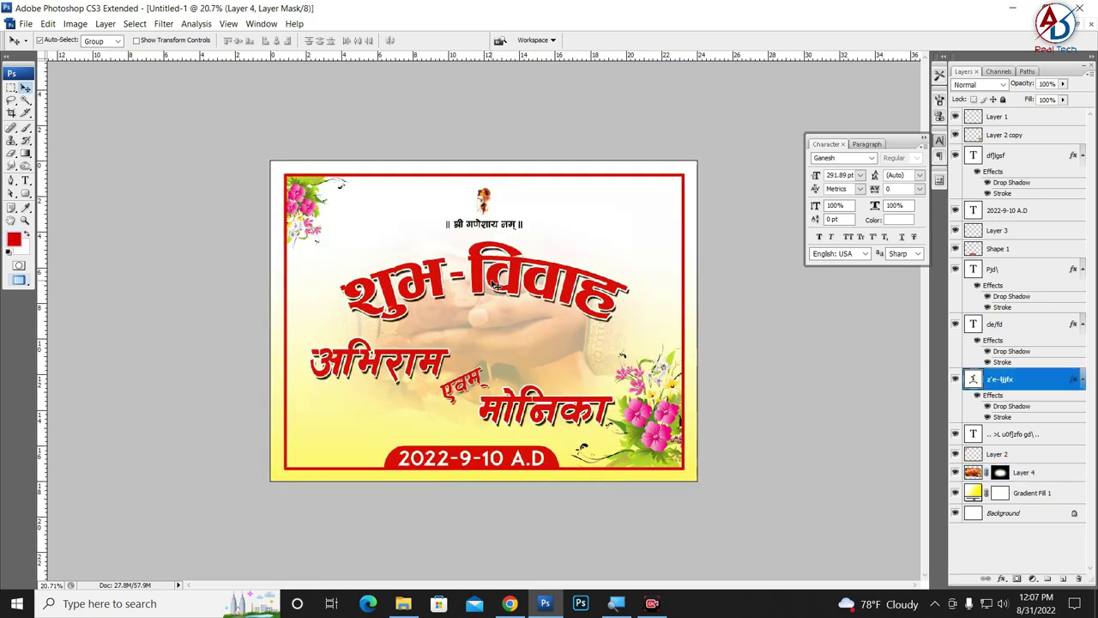
key(ctrl+t)
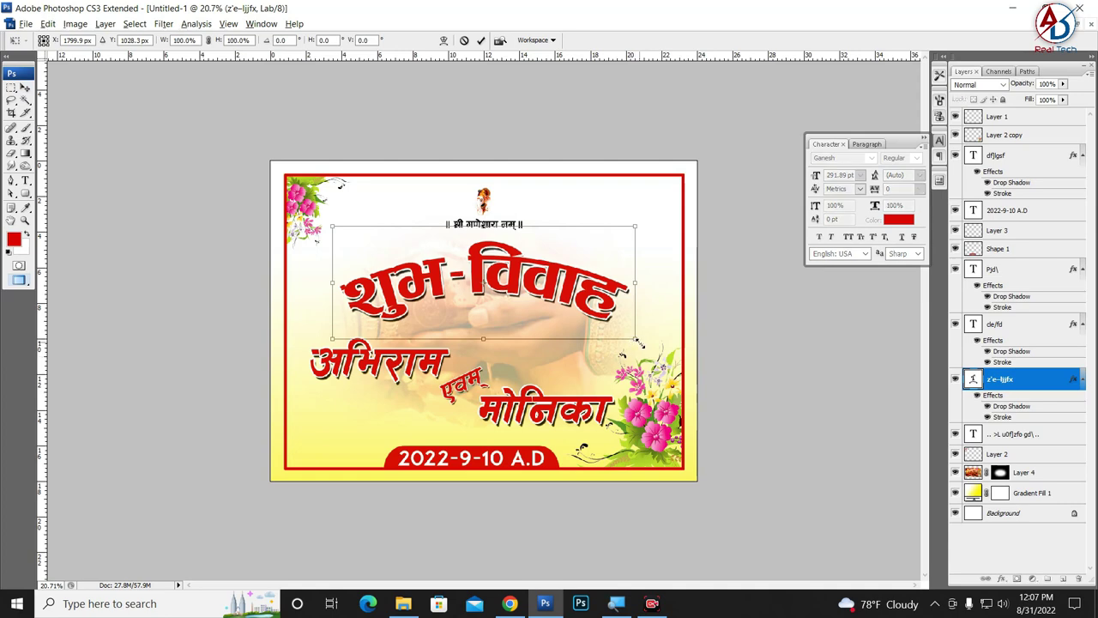
drag(633, 340, 669, 352)
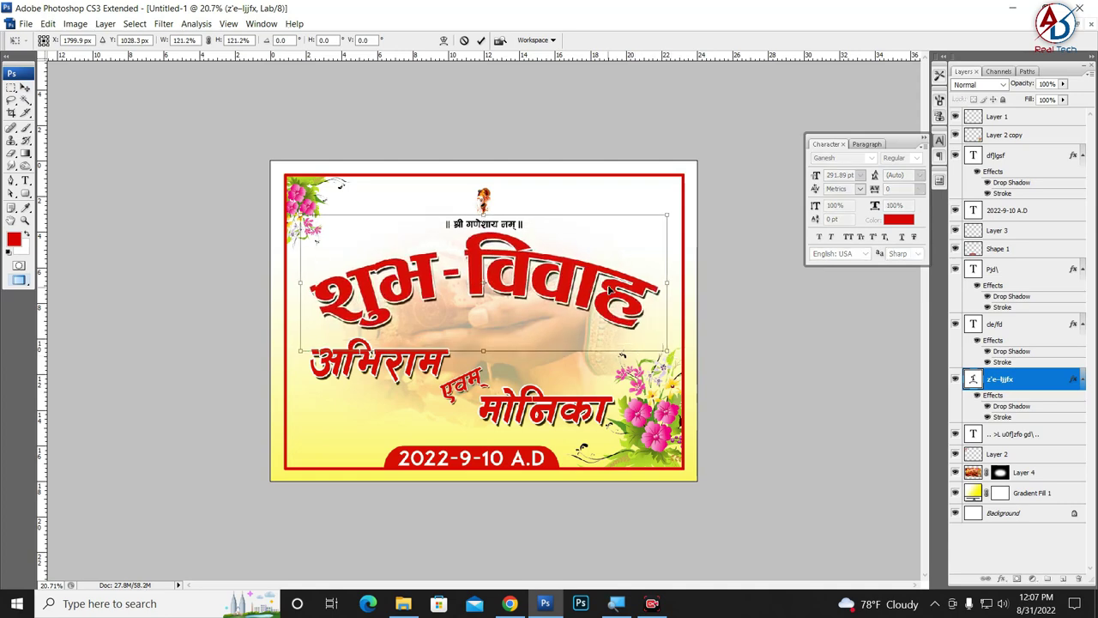
key(Return)
scroll(561, 348, up, 1)
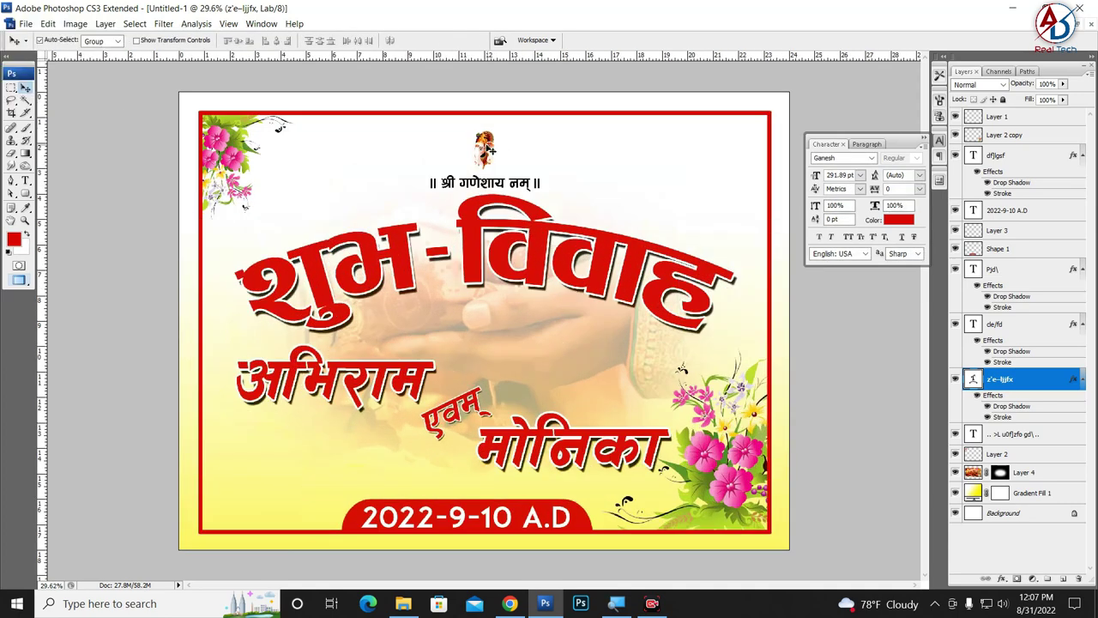
Step: Raise the Ganesh image, श्री गणेशाय नमः line and शुभ-विवाह title slightly, zooming out
drag(489, 150, 489, 140)
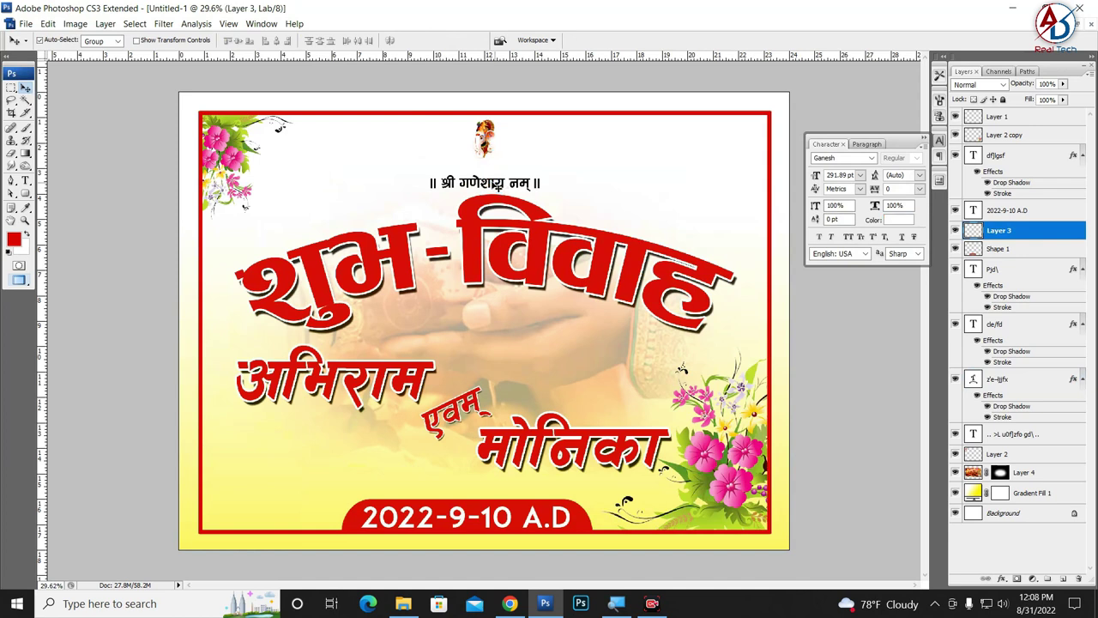
click(496, 183)
key(shift+Up)
key(shift+Up)
key(shift+Up)
key(shift+Up)
key(shift+Up)
key(shift+Up)
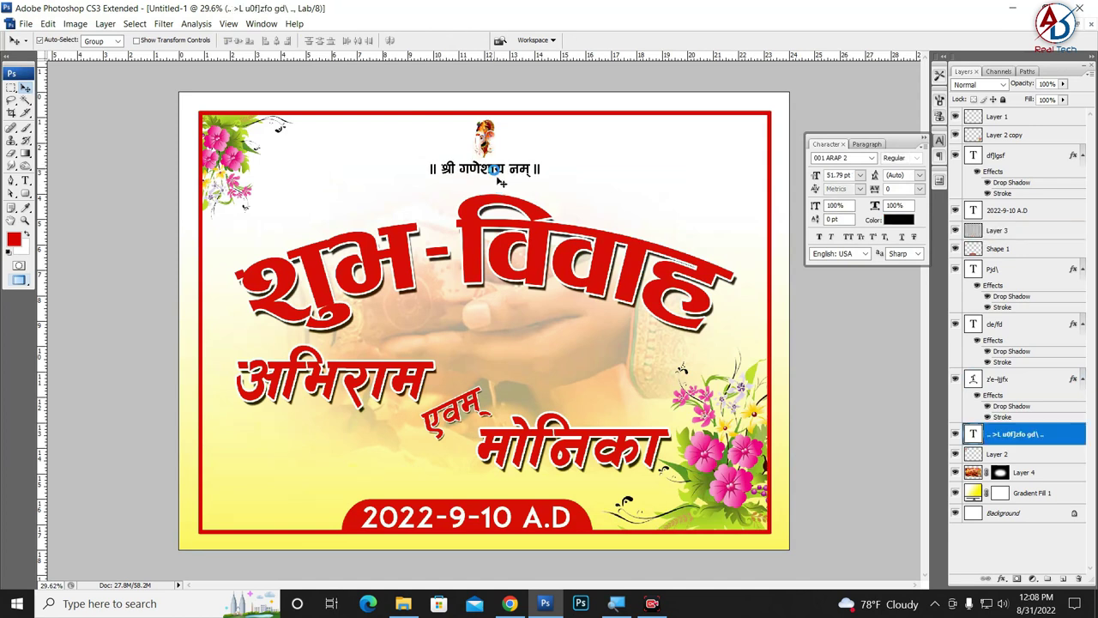
drag(500, 225, 500, 212)
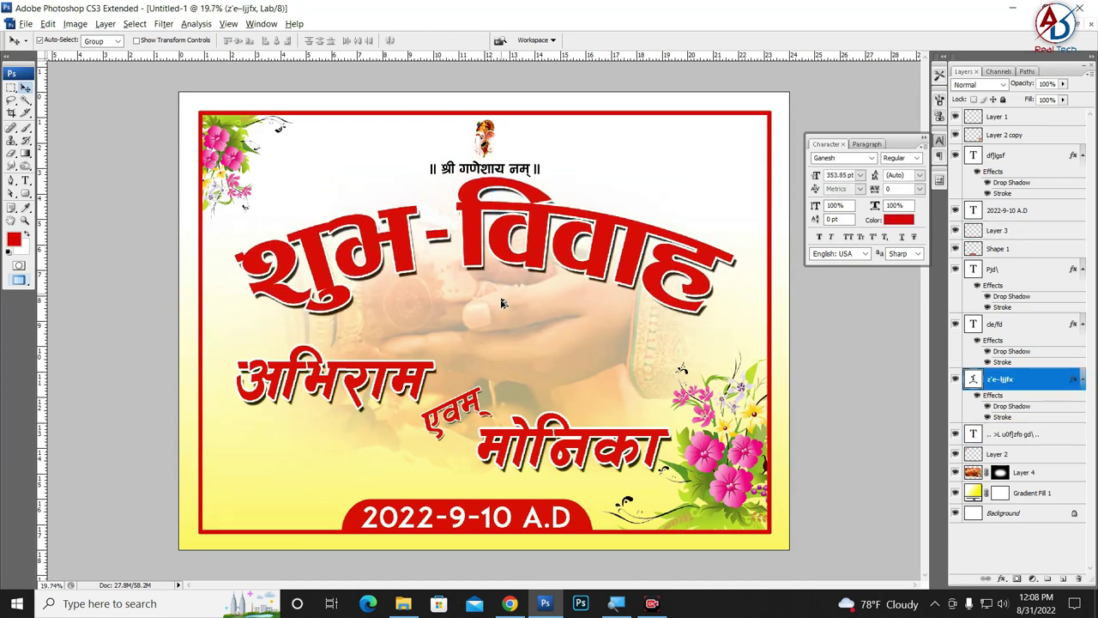
key(ctrl+minus)
key(shift+Down)
key(shift+Down)
key(shift+Down)
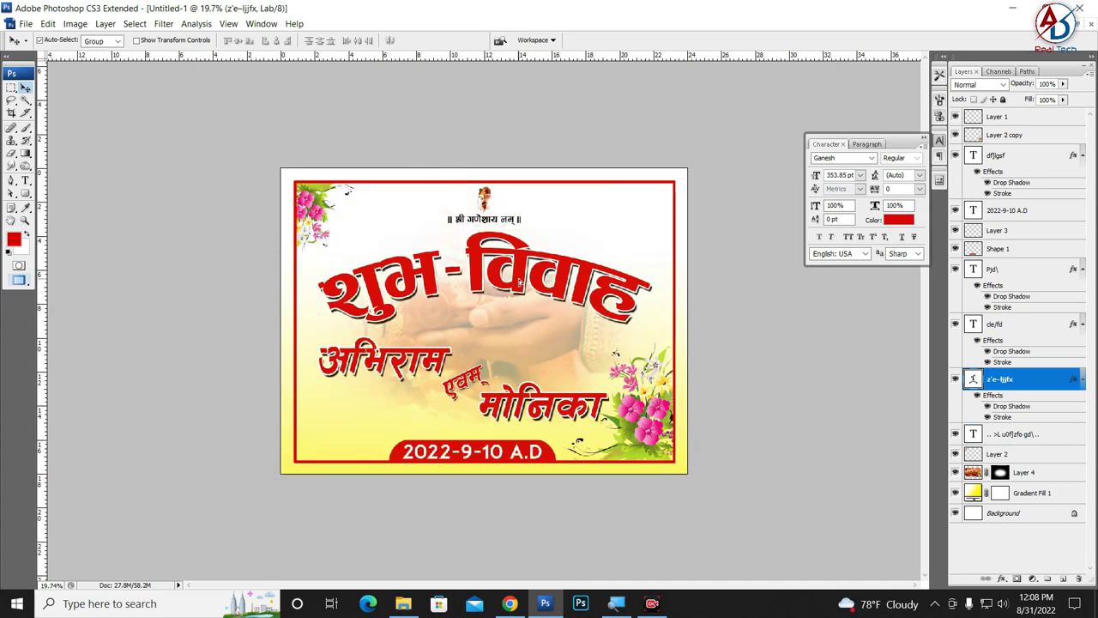
Step: Bring up File Explorer with the folder of card images
scroll(519, 284, down, 1)
scroll(386, 326, up, 2)
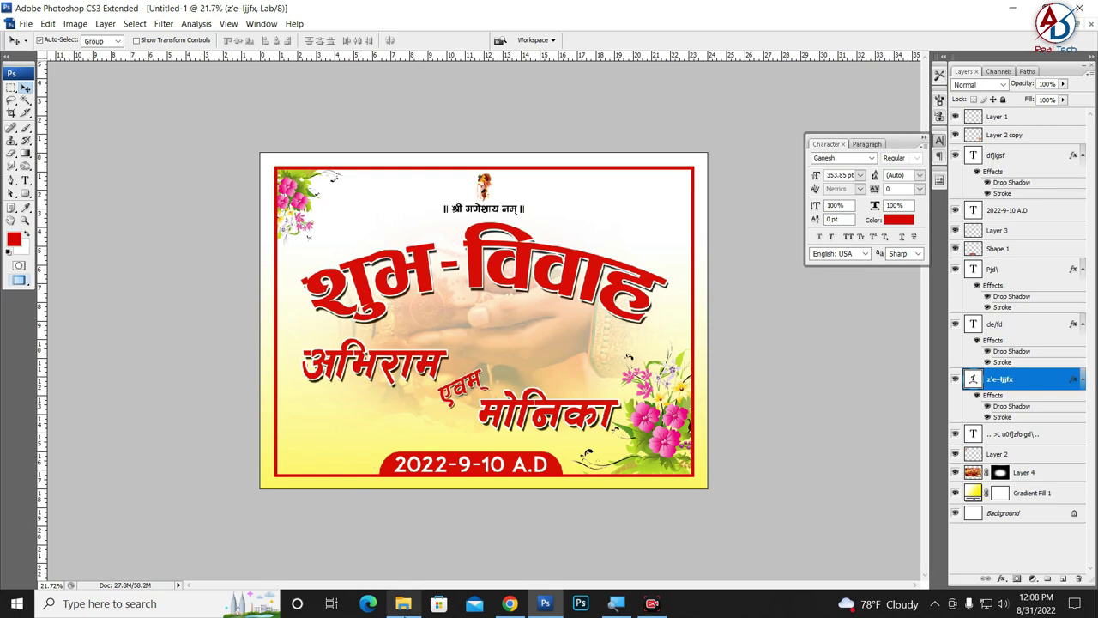
click(402, 603)
scroll(436, 469, down, 3)
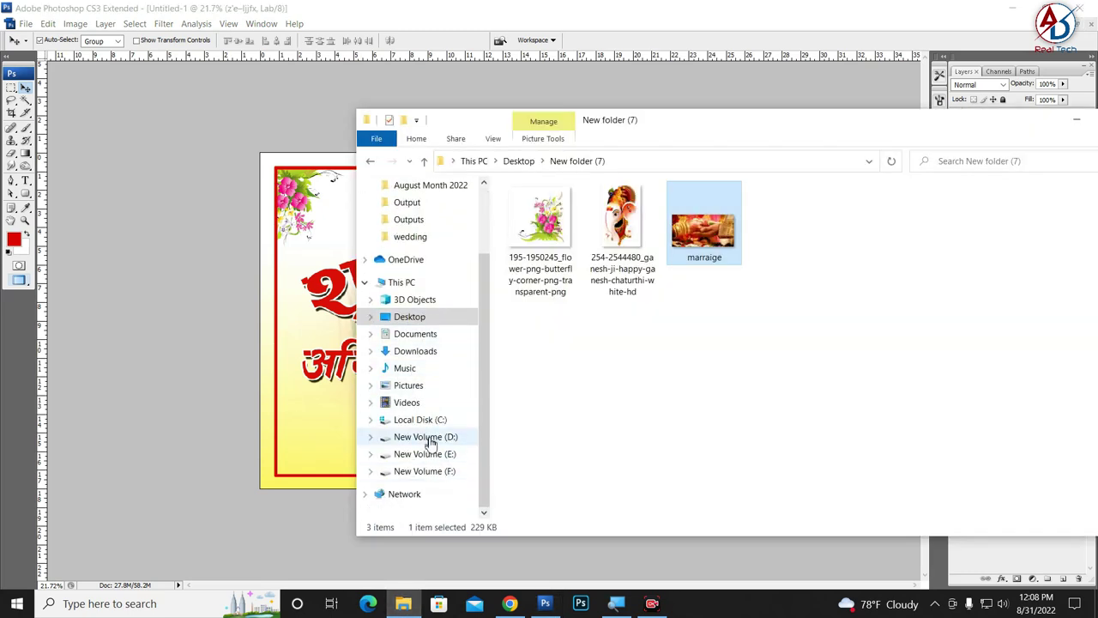
Step: Open the kalash clipart from D:\Design Templete's wedding tools folder in Photoshop
click(425, 437)
double_click(619, 219)
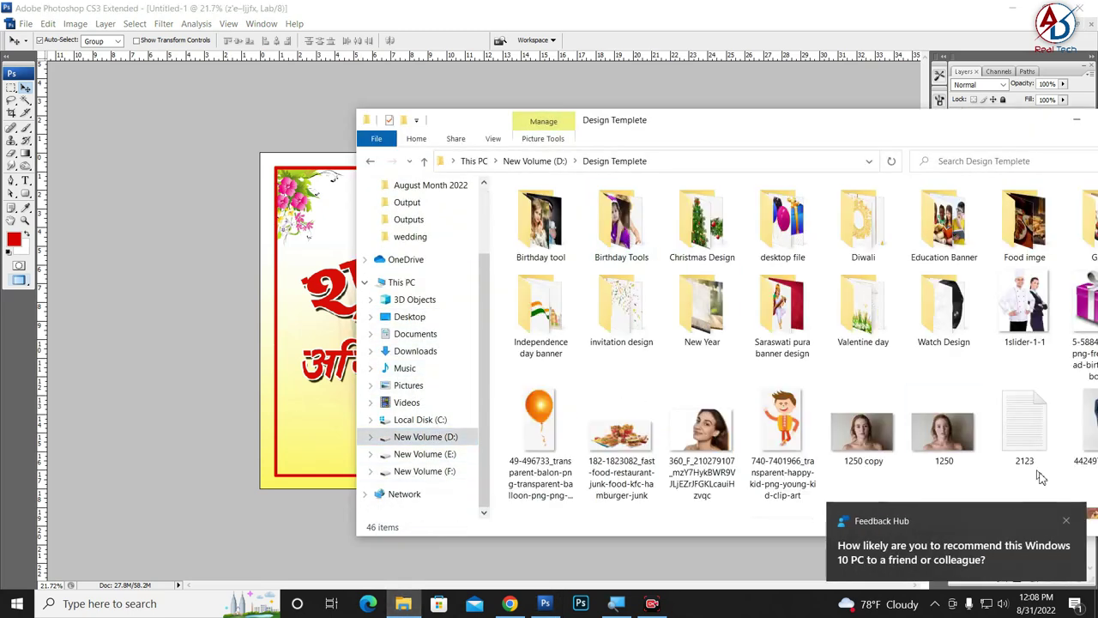
click(1066, 521)
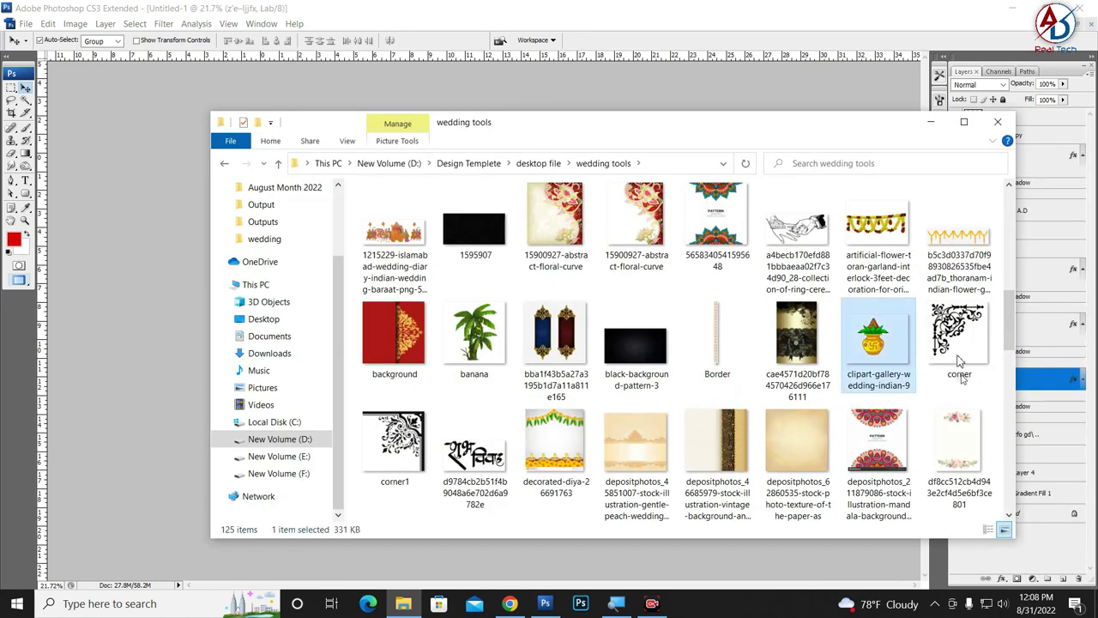
drag(874, 345, 141, 299)
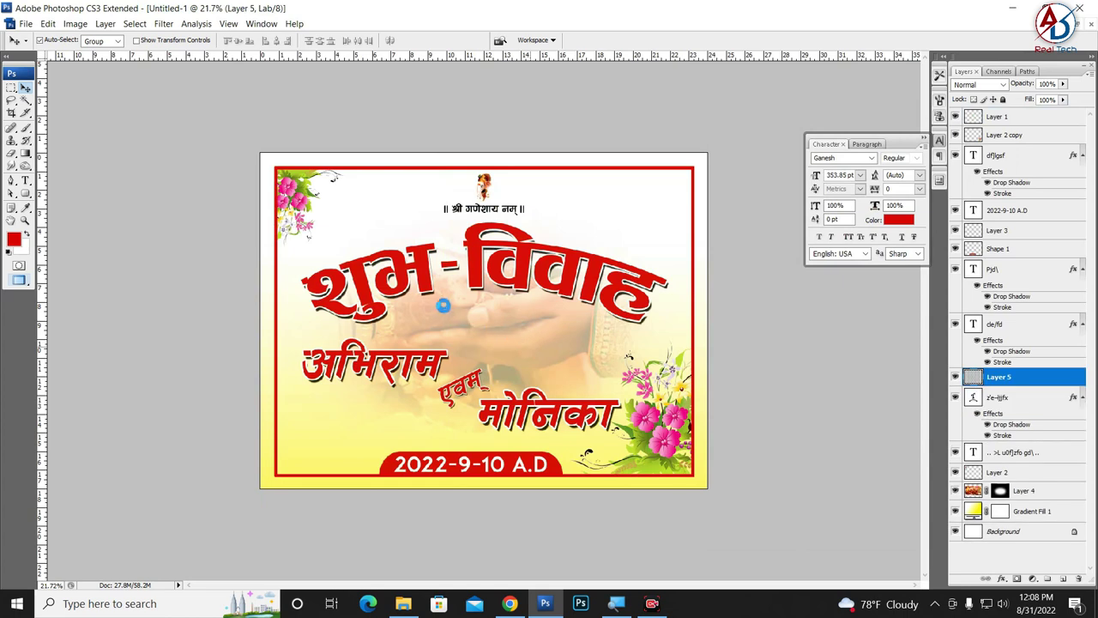
Step: Paste the kalash onto the card and scale it down near the date banner
key(ctrl+v)
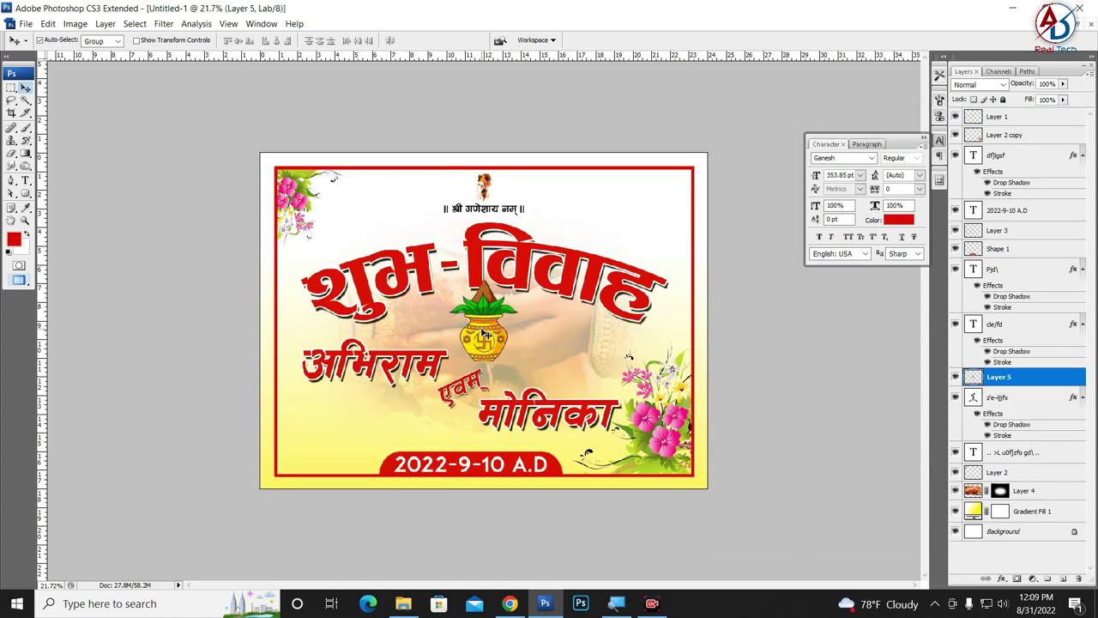
drag(480, 330, 349, 436)
key(ctrl+t)
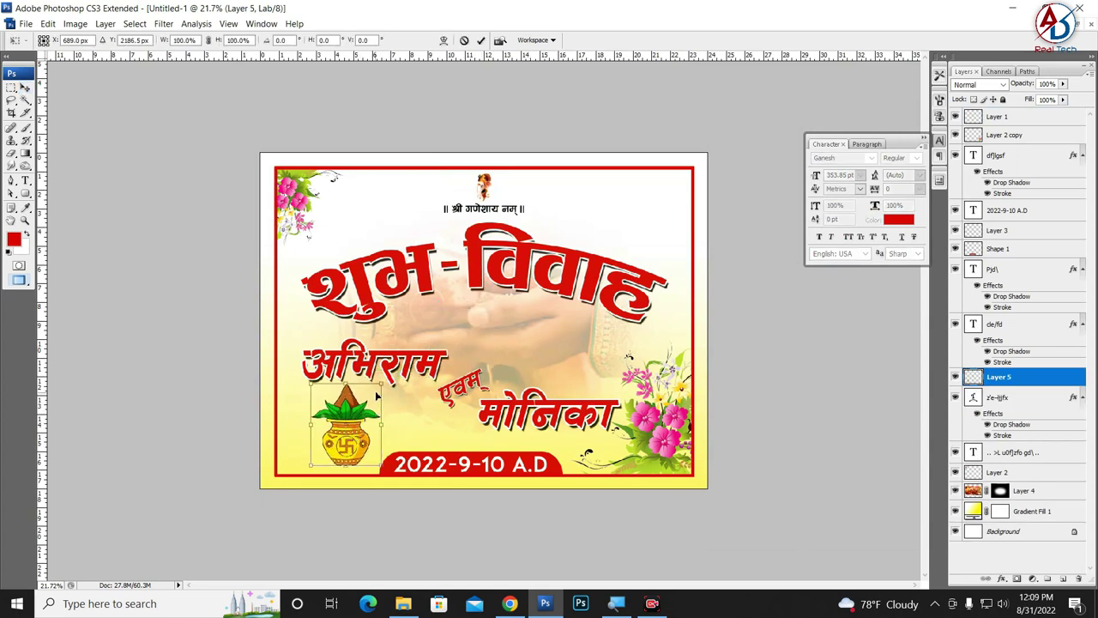
mouse_move(379, 386)
mouse_down()
mouse_move(358, 451)
mouse_move(614, 446)
mouse_up()
key(Return)
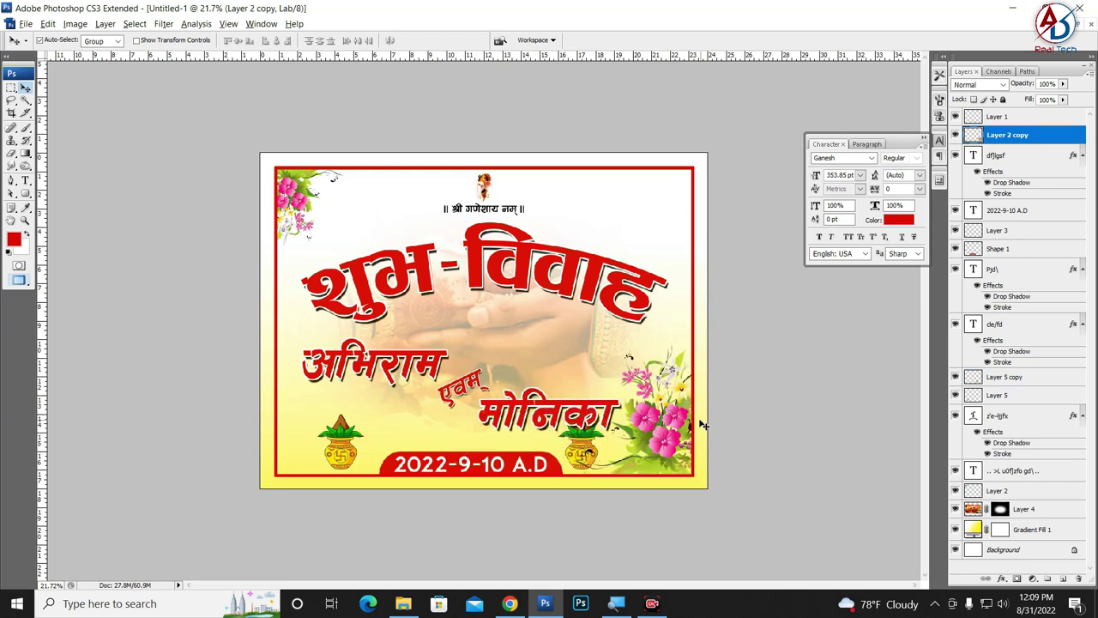
Step: Shrink the lower-right flower bouquet slightly and delete the extra kalash copy
key(ctrl+t)
drag(567, 341, 592, 365)
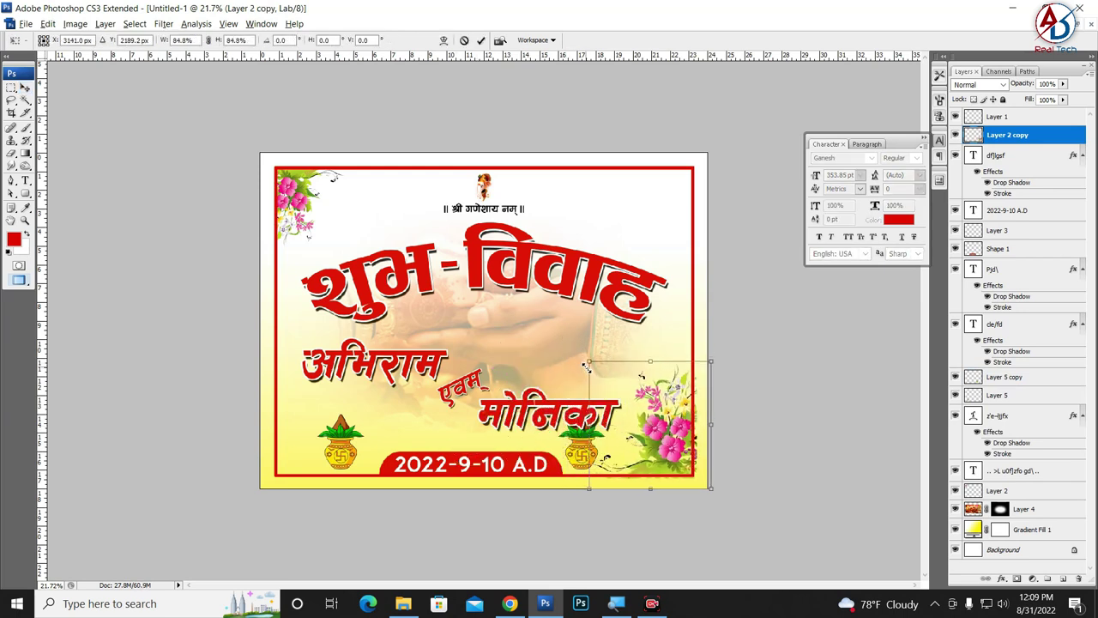
key(Return)
click(596, 453)
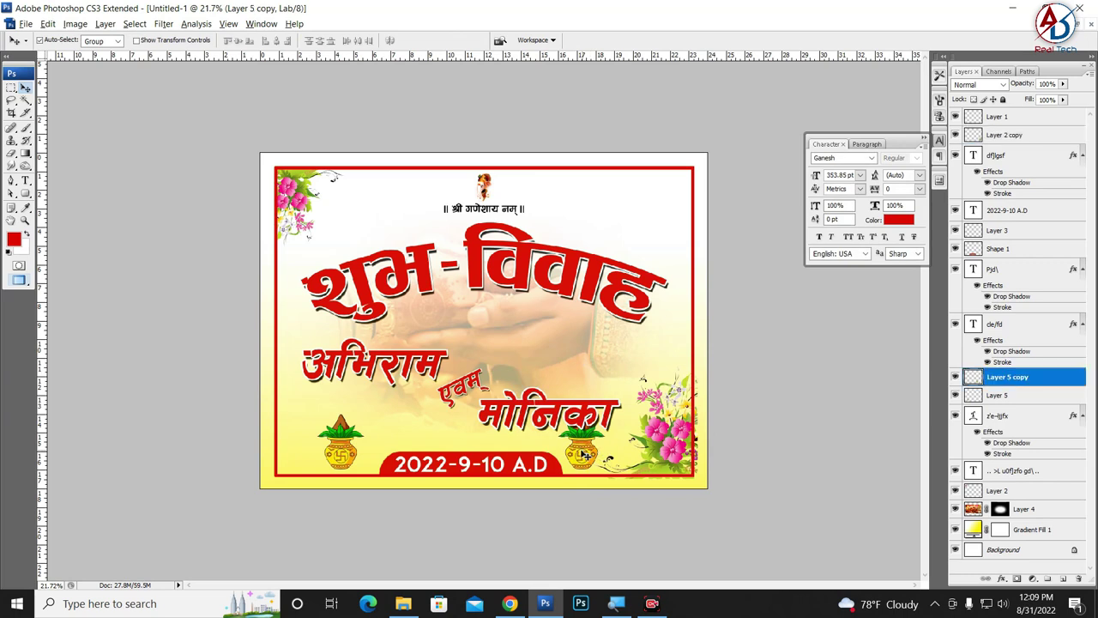
key(Delete)
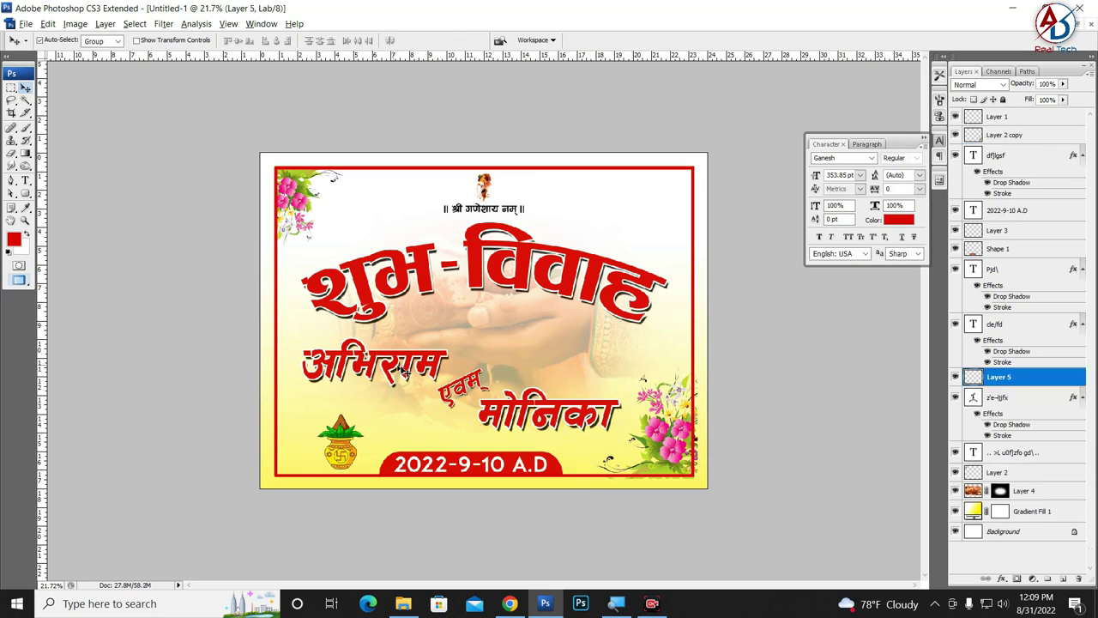
Step: Nudge अभिराम down and shrink the kalash further to about 78%
click(429, 375)
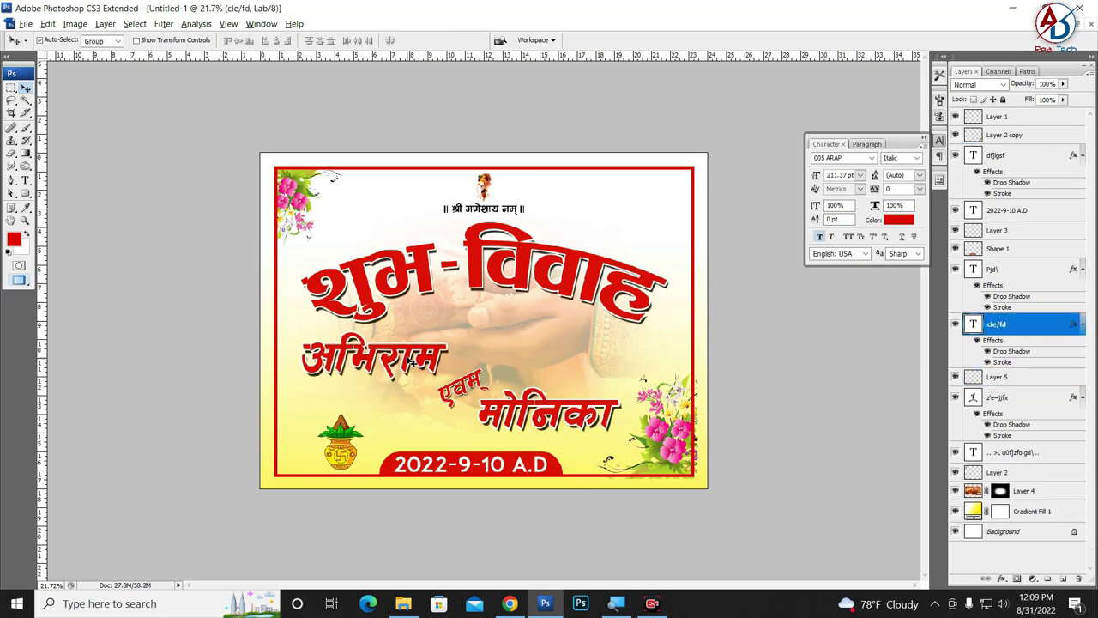
drag(412, 363, 411, 367)
click(519, 418)
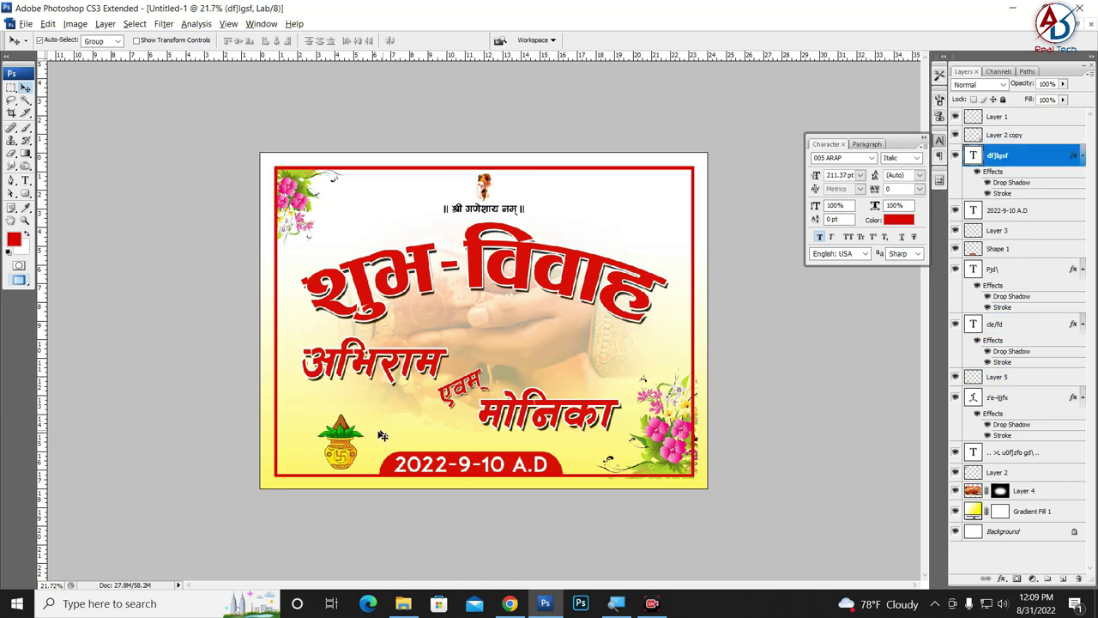
click(339, 449)
key(ctrl+t)
mouse_move(365, 415)
mouse_down()
mouse_move(334, 446)
mouse_move(586, 461)
mouse_up()
key(Return)
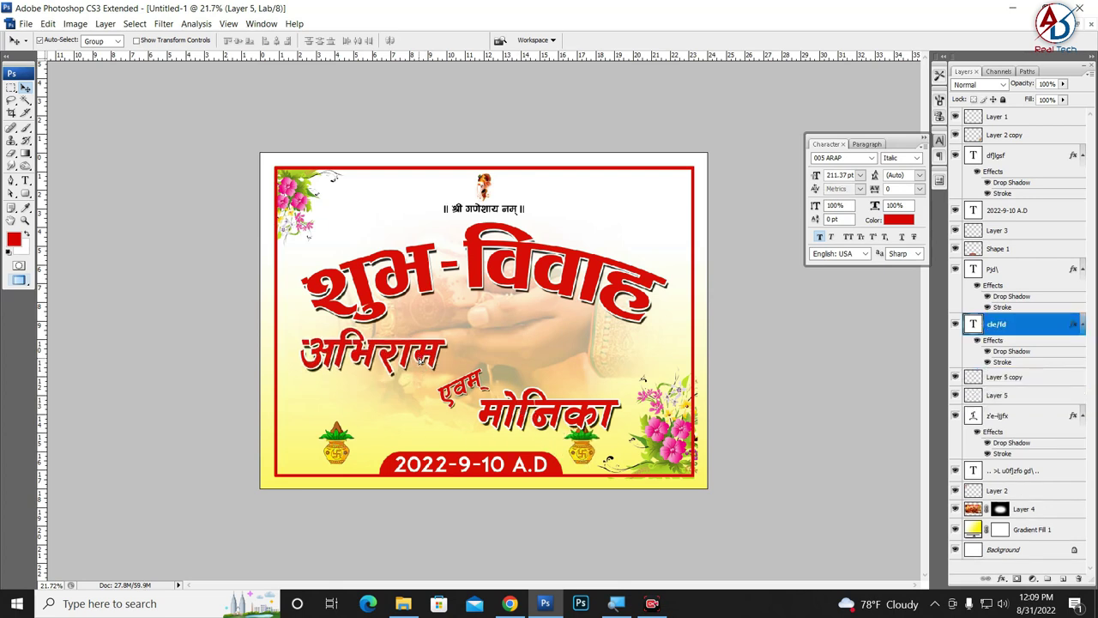
Step: Nudge अभिराम and मोनिका higher and set both kalash icons lower beside the date banner
drag(423, 367, 421, 363)
click(482, 388)
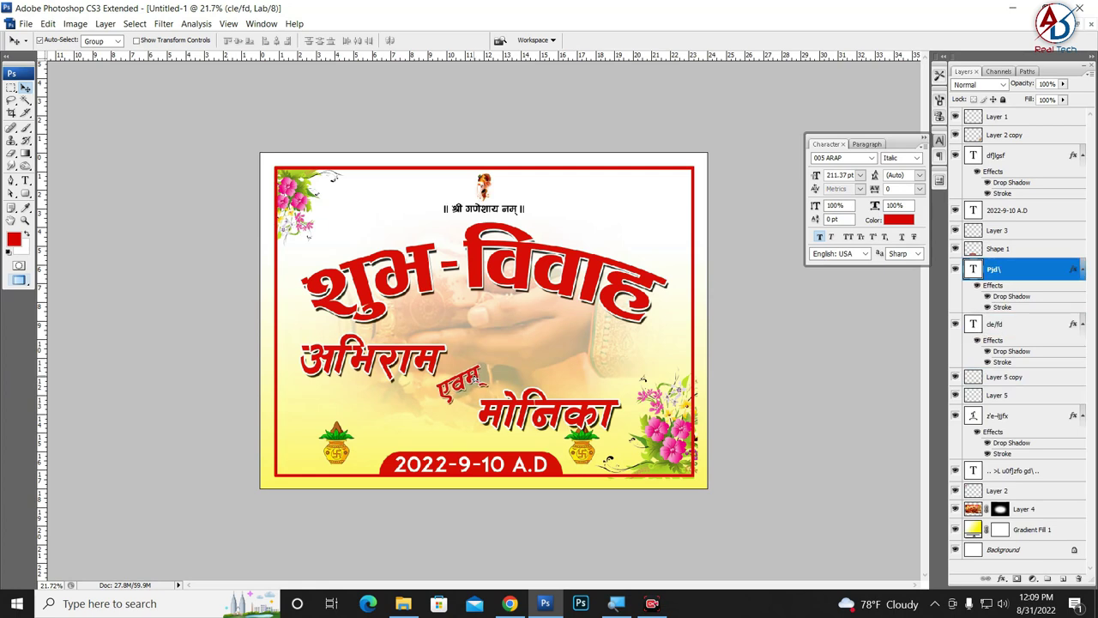
drag(534, 435, 586, 466)
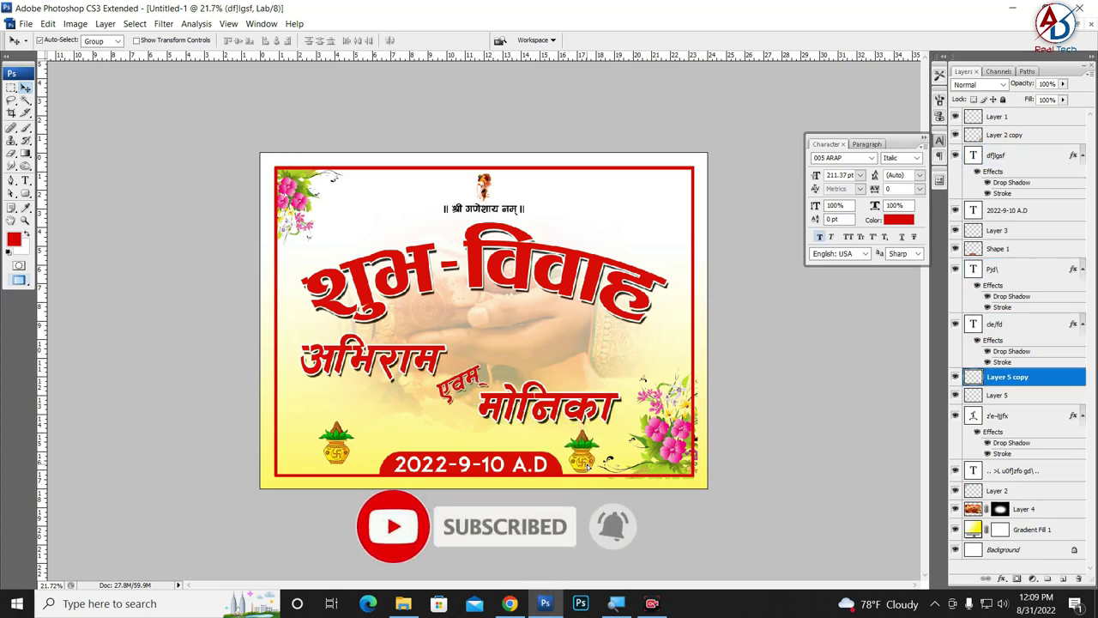
drag(588, 464, 590, 466)
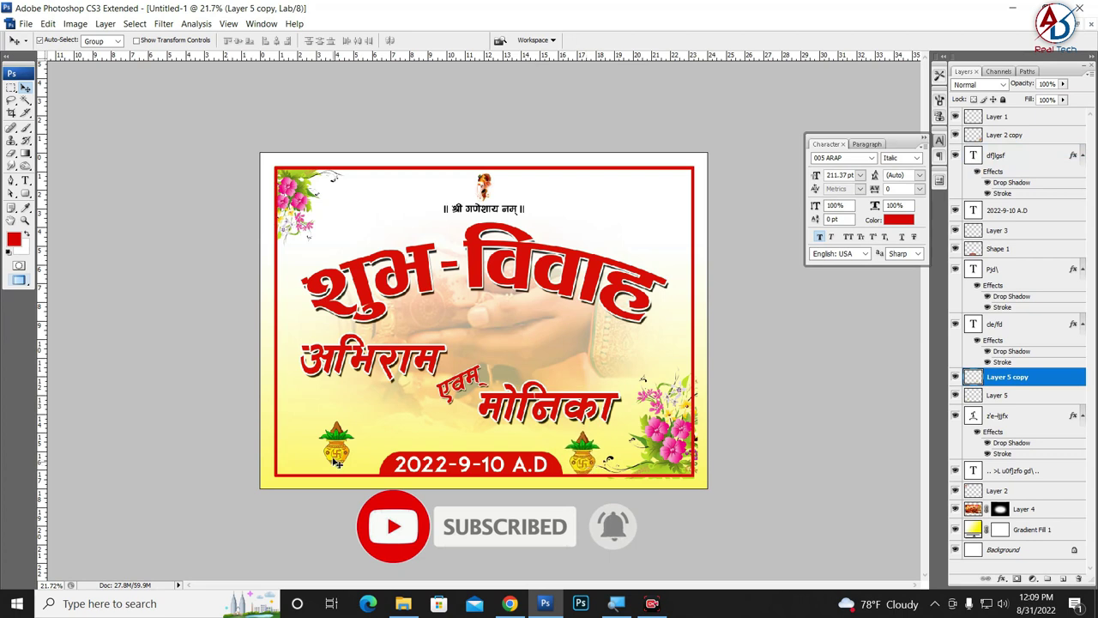
drag(337, 455, 359, 465)
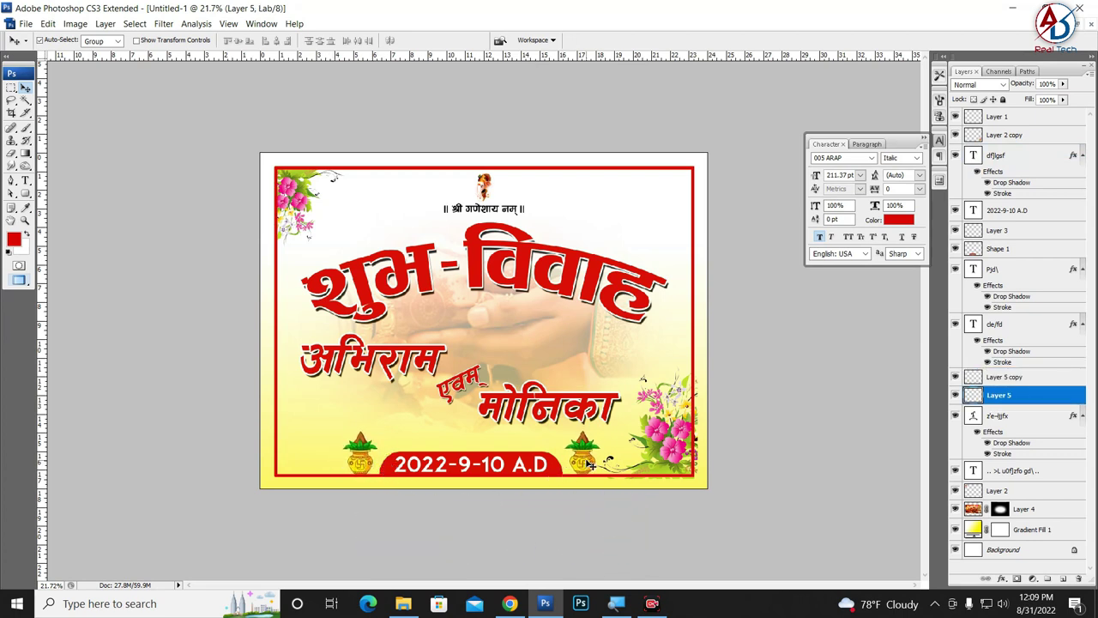
click(590, 465)
scroll(583, 461, down, 1)
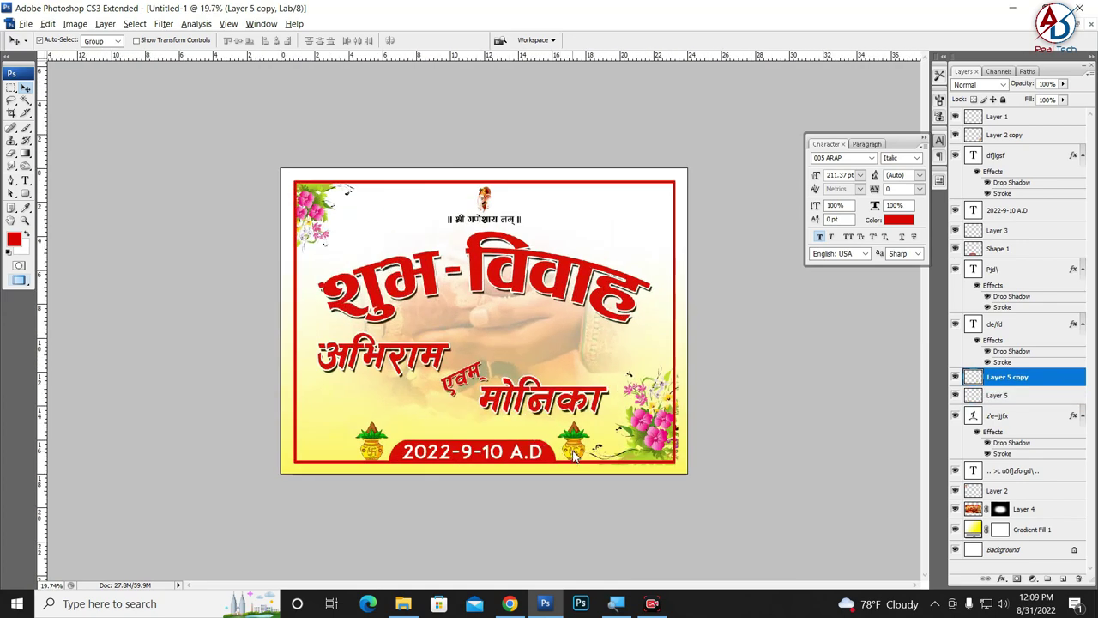
Step: Nudge the lower-right bouquet (Layer 2 copy) up and left inside the red frame
scroll(350, 333, down, 1)
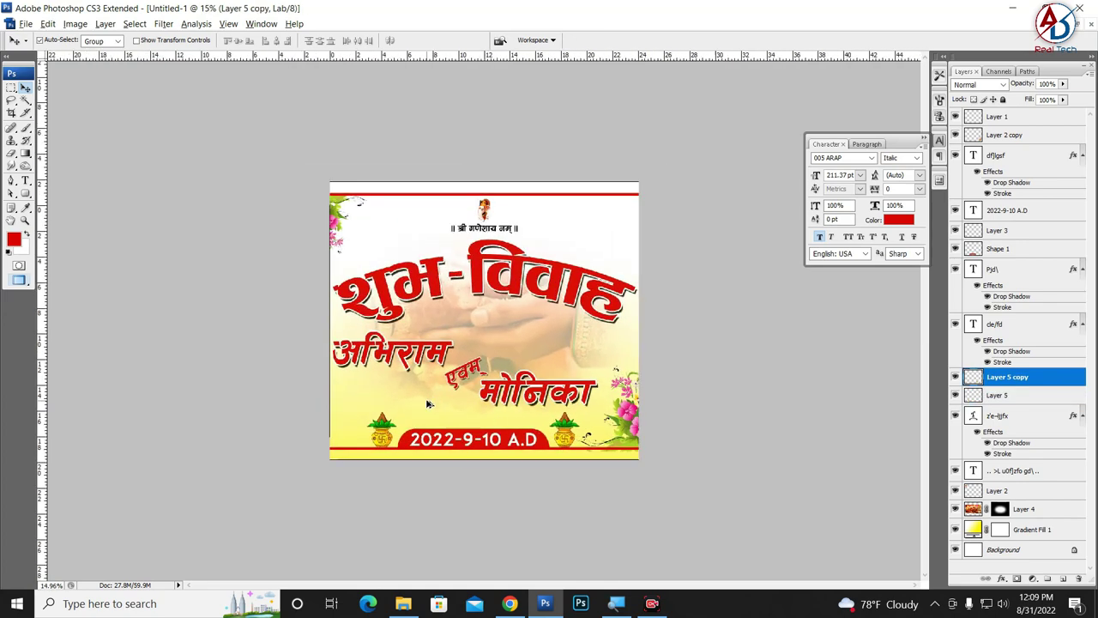
scroll(350, 332, down, 1)
scroll(425, 322, up, 1)
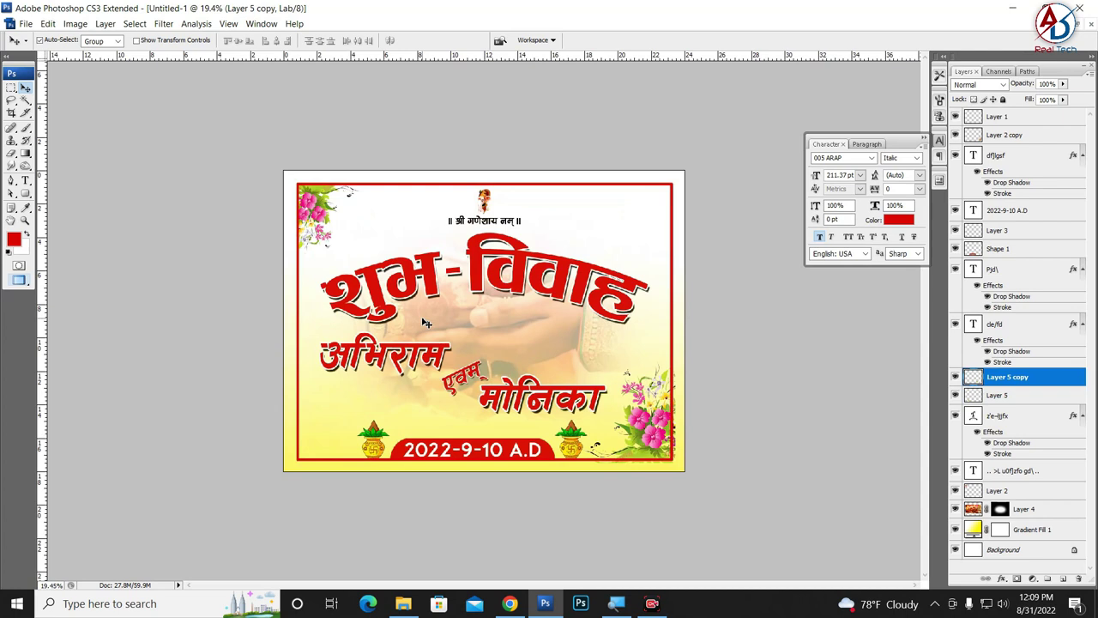
click(640, 434)
drag(640, 434, 636, 432)
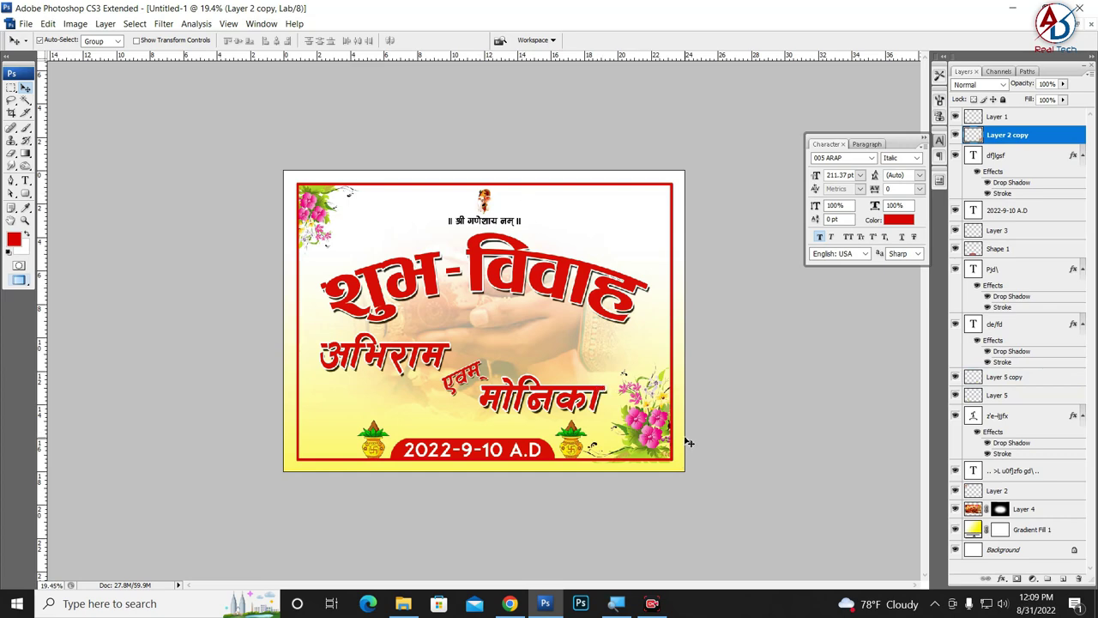
key(Left)
key(Left)
key(Left)
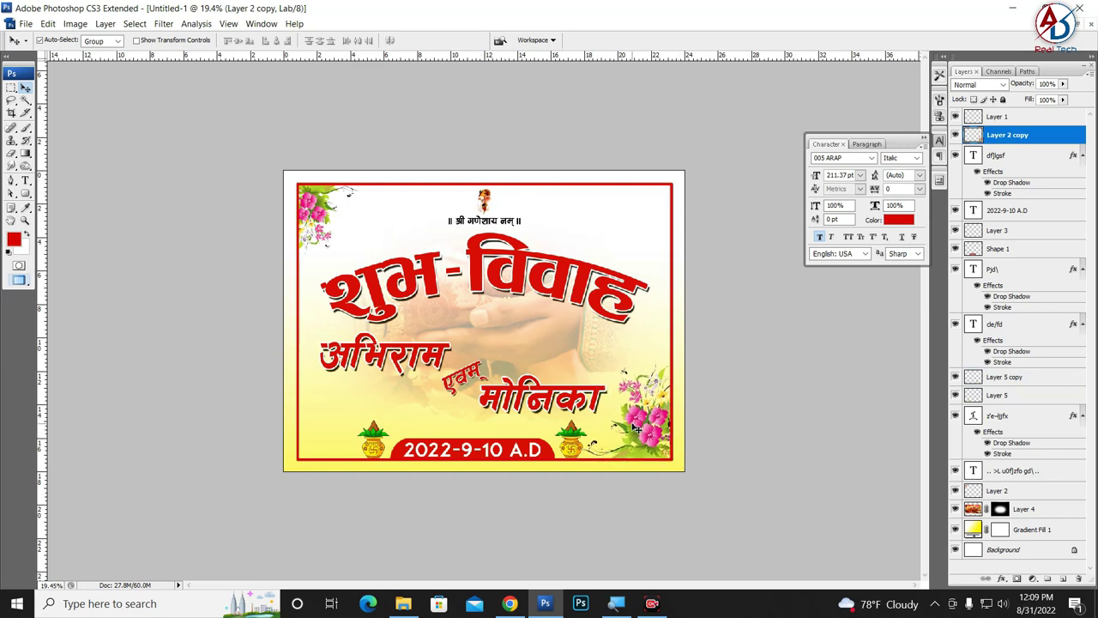
key(Left)
key(Left)
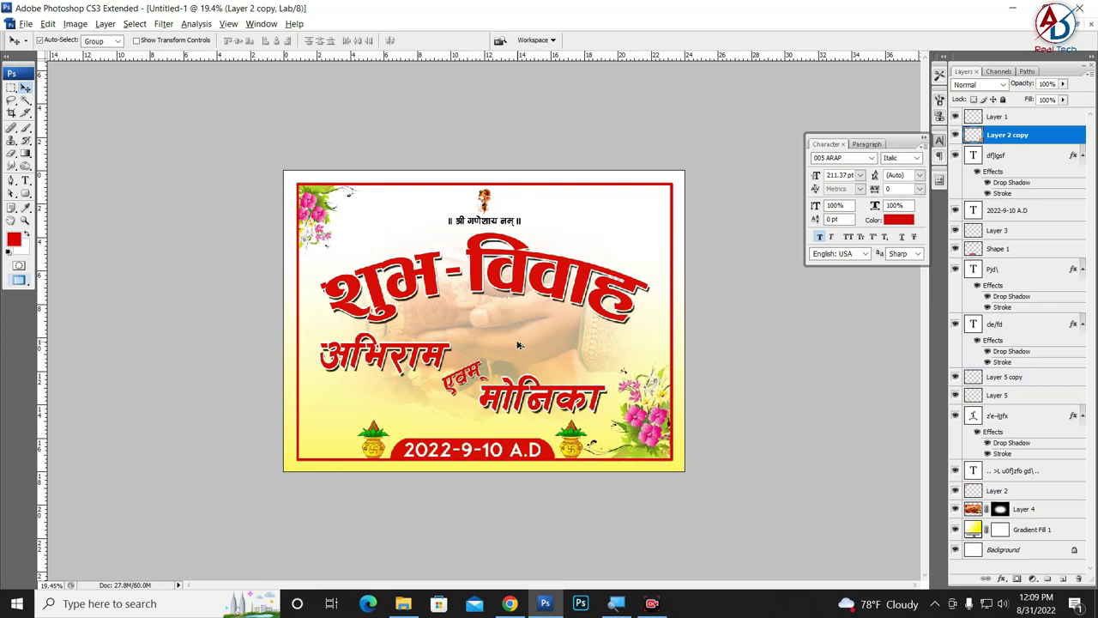
scroll(518, 344, up, 1)
scroll(480, 317, down, 1)
scroll(517, 293, up, 1)
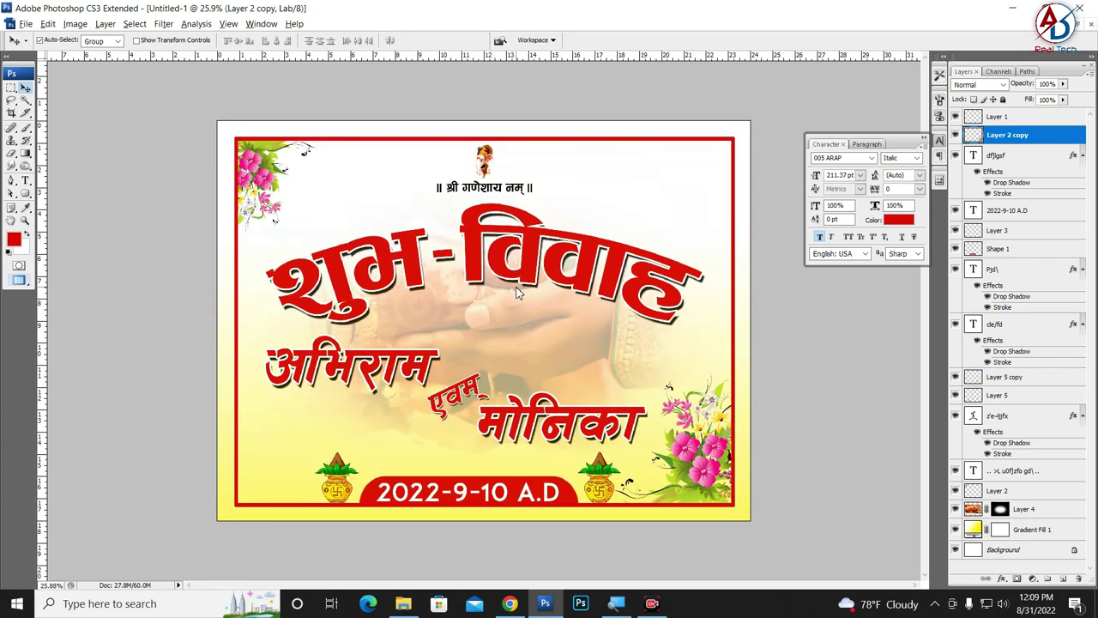